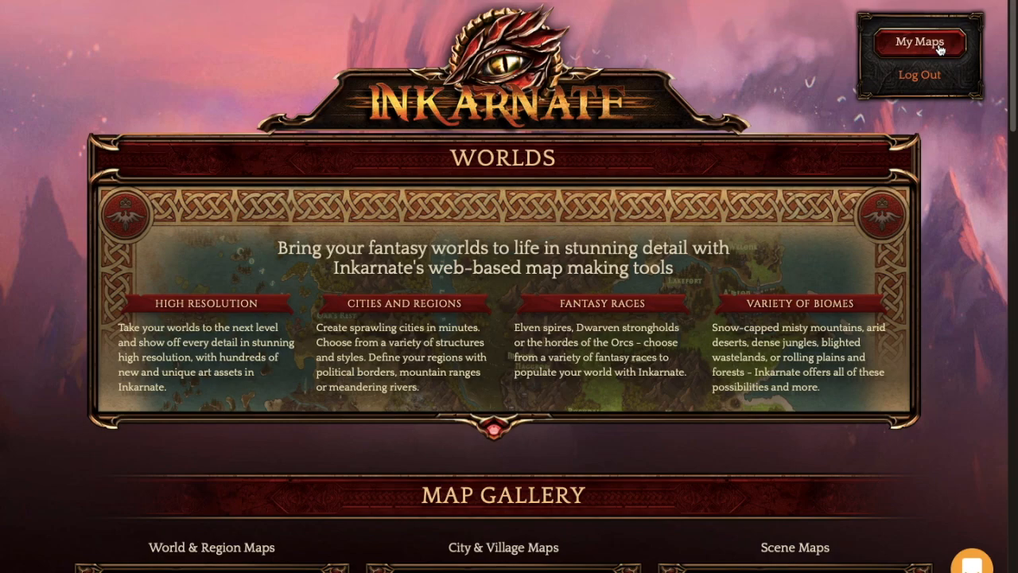
# Step: Open the personal map collection and create a new Pro (HD/2x) map
pyautogui.click(940, 49)
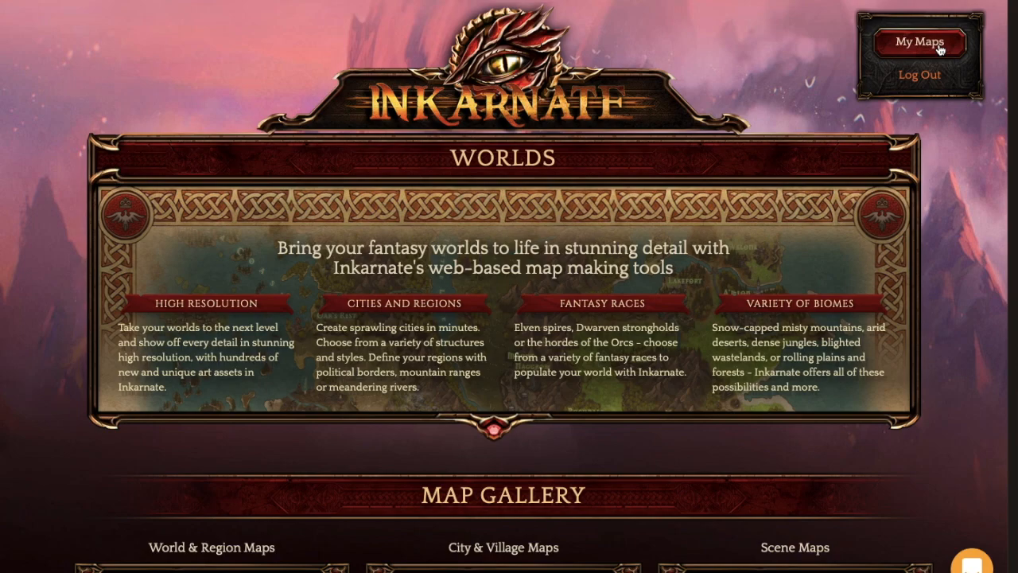
pyautogui.click(921, 42)
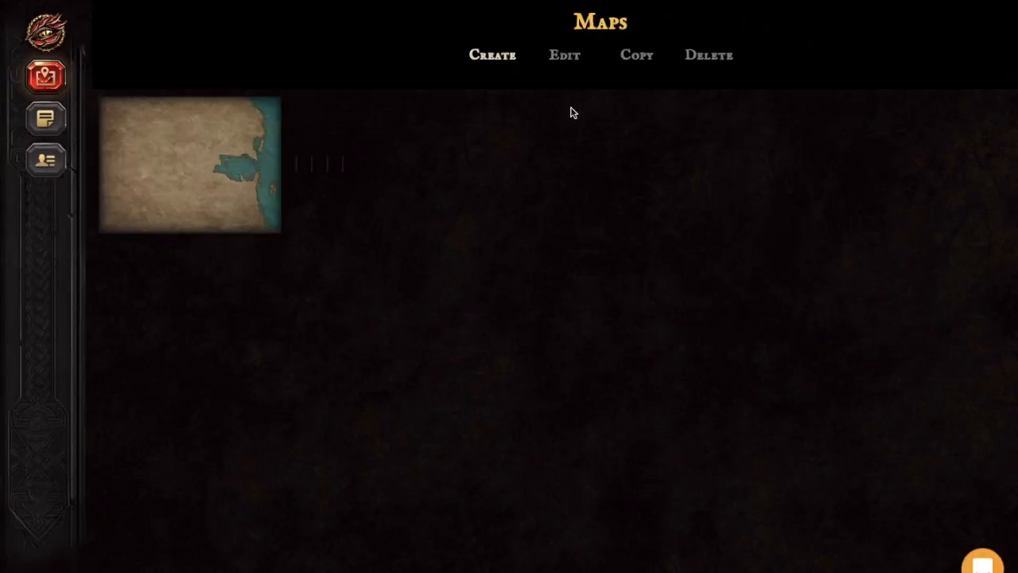
pyautogui.click(505, 56)
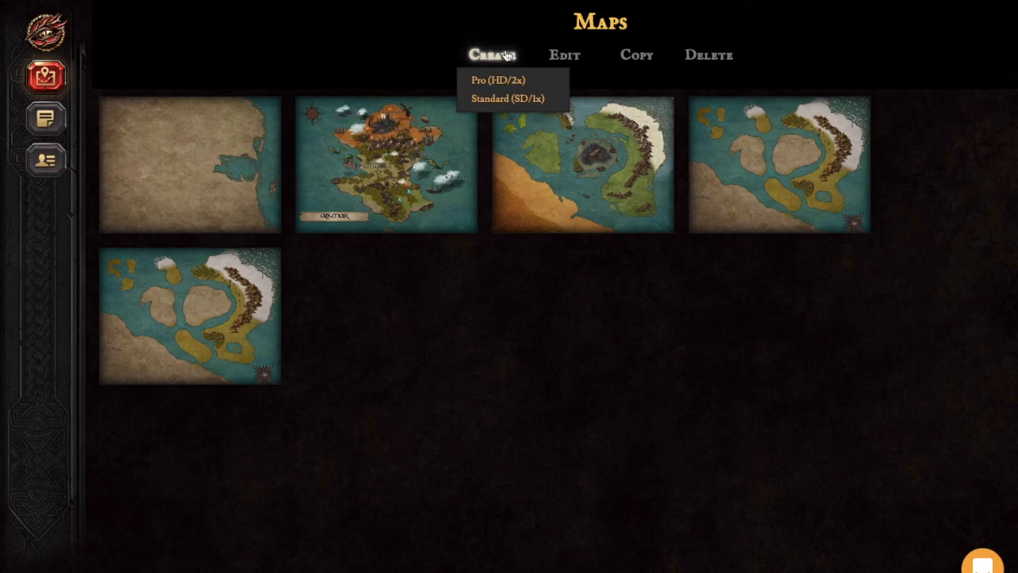
pyautogui.click(511, 83)
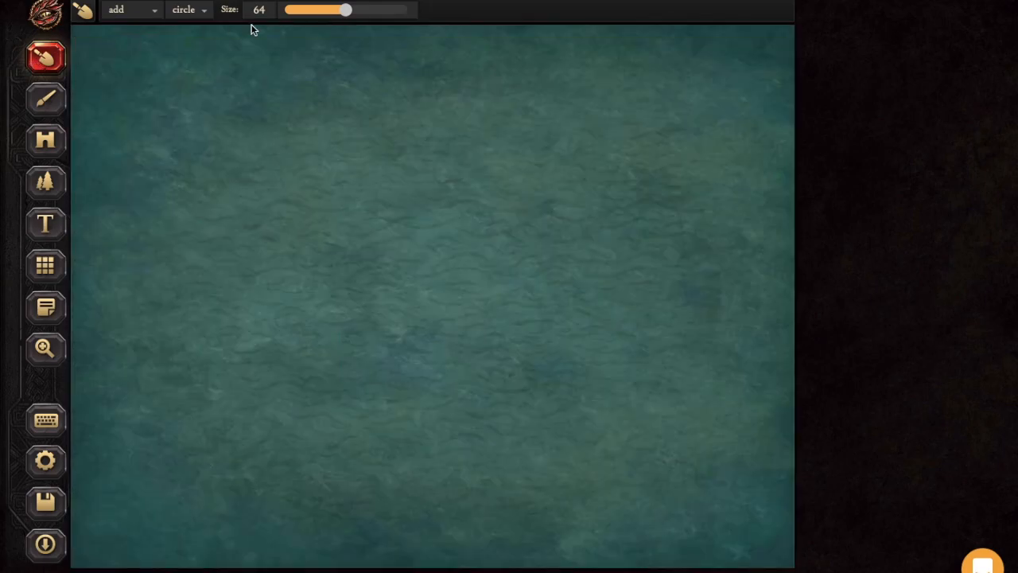
# Step: Cover the entire ocean canvas with land using the circular sculpt brush at size 128
pyautogui.moveTo(346, 10); pyautogui.dragTo(432, 11)
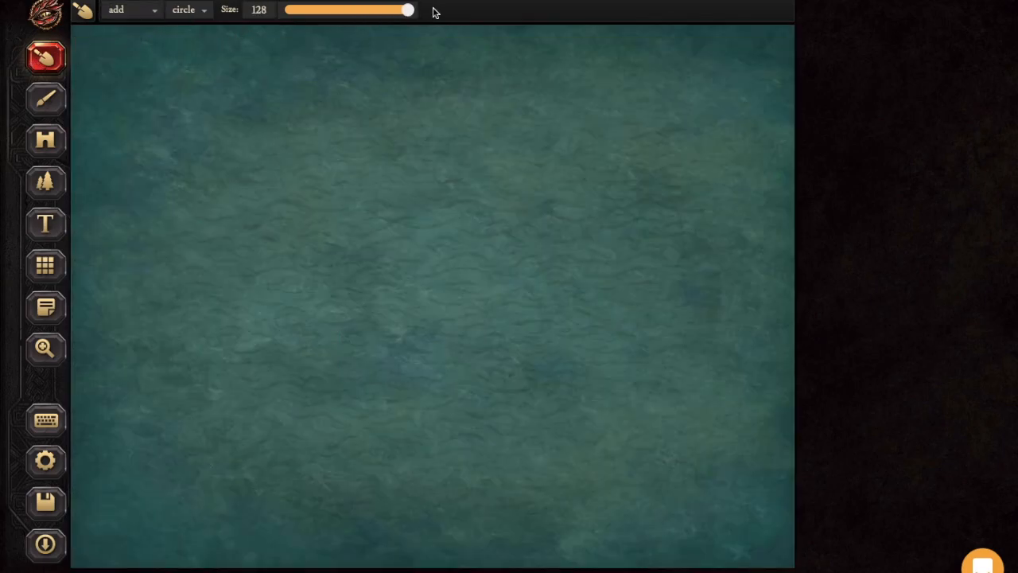
pyautogui.moveTo(143, 34)
pyautogui.mouseDown()
pyautogui.moveTo(474, 124)
pyautogui.moveTo(182, 155)
pyautogui.moveTo(55, 194)
pyautogui.moveTo(93, 257)
pyautogui.moveTo(216, 224)
pyautogui.moveTo(405, 343)
pyautogui.moveTo(514, 345)
pyautogui.moveTo(670, 561)
pyautogui.moveTo(127, 528)
pyautogui.moveTo(259, 461)
pyautogui.moveTo(464, 488)
pyautogui.moveTo(496, 369)
pyautogui.mouseUp()
# Step: Subtract land to form the eastern sea and a large bay, outlining the coast at brush size 12 and clearing its interior with a larger brush
pyautogui.click(132, 9)
pyautogui.click(143, 50)
pyautogui.moveTo(407, 10); pyautogui.dragTo(292, 9)
pyautogui.moveTo(697, 50)
pyautogui.mouseDown()
pyautogui.moveTo(673, 110)
pyautogui.moveTo(684, 143)
pyautogui.moveTo(651, 184)
pyautogui.moveTo(663, 189)
pyautogui.moveTo(683, 140)
pyautogui.moveTo(674, 125)
pyautogui.moveTo(673, 174)
pyautogui.moveTo(663, 193)
pyautogui.moveTo(637, 187)
pyautogui.moveTo(725, 210)
pyautogui.moveTo(747, 255)
pyautogui.moveTo(714, 198)
pyautogui.moveTo(738, 211)
pyautogui.moveTo(685, 195)
pyautogui.moveTo(751, 262)
pyautogui.moveTo(707, 295)
pyautogui.moveTo(658, 306)
pyautogui.moveTo(700, 304)
pyautogui.moveTo(749, 328)
pyautogui.moveTo(564, 320)
pyautogui.moveTo(569, 392)
pyautogui.moveTo(774, 404)
pyautogui.mouseUp()
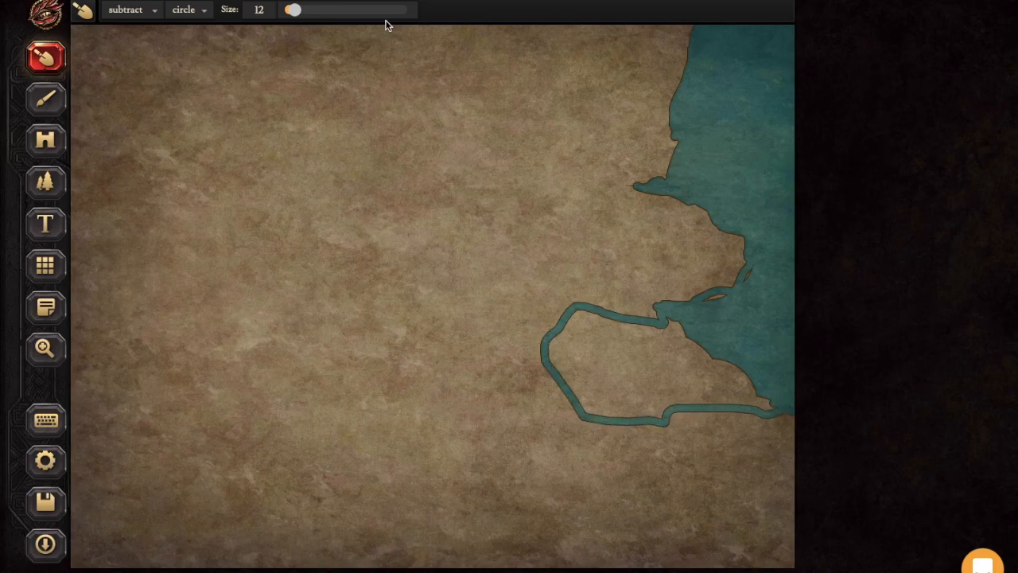
pyautogui.moveTo(293, 10); pyautogui.dragTo(328, 9)
pyautogui.moveTo(613, 377)
pyautogui.mouseDown()
pyautogui.moveTo(562, 362)
pyautogui.moveTo(562, 338)
pyautogui.moveTo(613, 329)
pyautogui.moveTo(653, 380)
pyautogui.moveTo(632, 415)
pyautogui.moveTo(708, 388)
pyautogui.moveTo(764, 401)
pyautogui.moveTo(699, 362)
pyautogui.moveTo(680, 333)
pyautogui.moveTo(573, 330)
pyautogui.moveTo(590, 408)
pyautogui.moveTo(760, 389)
pyautogui.moveTo(820, 449)
pyautogui.moveTo(746, 442)
pyautogui.moveTo(816, 480)
pyautogui.moveTo(714, 395)
pyautogui.moveTo(762, 469)
pyautogui.moveTo(737, 478)
pyautogui.moveTo(788, 473)
pyautogui.mouseUp()
# Step: Roughen the bay's north, west and southwest shores and the southeast coast by subtracting land at brush size 7 and smaller
pyautogui.moveTo(328, 10); pyautogui.dragTo(289, 9)
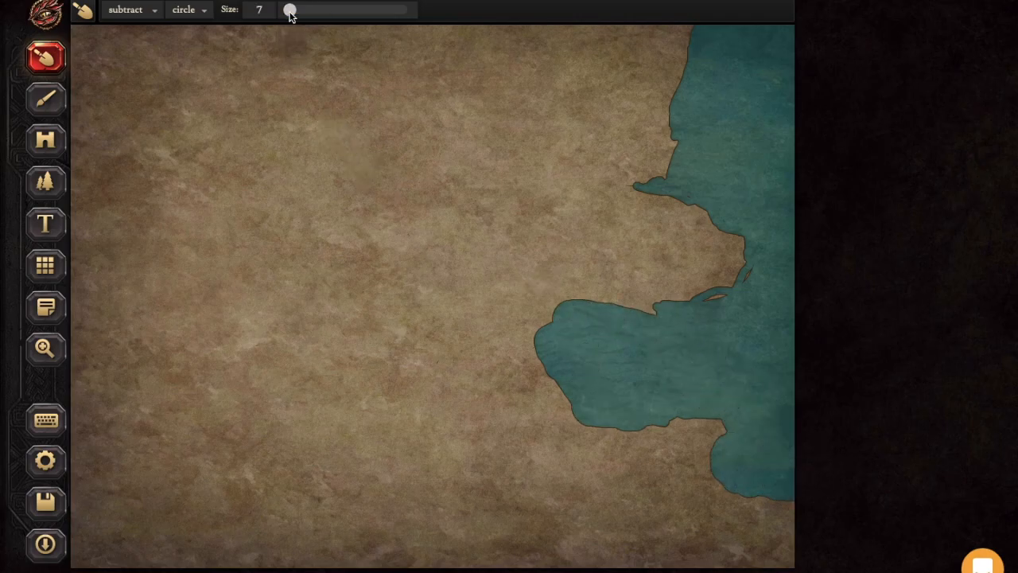
pyautogui.moveTo(525, 325)
pyautogui.mouseDown()
pyautogui.moveTo(559, 311)
pyautogui.moveTo(542, 331)
pyautogui.moveTo(542, 375)
pyautogui.moveTo(540, 318)
pyautogui.moveTo(538, 371)
pyautogui.moveTo(580, 413)
pyautogui.moveTo(614, 432)
pyautogui.moveTo(670, 424)
pyautogui.moveTo(667, 441)
pyautogui.moveTo(642, 444)
pyautogui.moveTo(676, 448)
pyautogui.moveTo(682, 427)
pyautogui.moveTo(628, 444)
pyautogui.moveTo(647, 451)
pyautogui.moveTo(605, 433)
pyautogui.moveTo(657, 453)
pyautogui.moveTo(689, 430)
pyautogui.moveTo(693, 446)
pyautogui.moveTo(693, 434)
pyautogui.moveTo(584, 418)
pyautogui.moveTo(559, 402)
pyautogui.moveTo(585, 438)
pyautogui.moveTo(564, 431)
pyautogui.moveTo(578, 440)
pyautogui.moveTo(622, 447)
pyautogui.moveTo(583, 451)
pyautogui.moveTo(551, 407)
pyautogui.moveTo(548, 386)
pyautogui.moveTo(605, 435)
pyautogui.moveTo(583, 313)
pyautogui.moveTo(593, 293)
pyautogui.moveTo(613, 307)
pyautogui.moveTo(674, 302)
pyautogui.mouseUp()
pyautogui.moveTo(708, 436)
pyautogui.mouseDown()
pyautogui.moveTo(718, 481)
pyautogui.moveTo(760, 509)
pyautogui.moveTo(750, 505)
pyautogui.moveTo(790, 514)
pyautogui.moveTo(794, 502)
pyautogui.moveTo(793, 537)
pyautogui.mouseUp()
pyautogui.moveTo(291, 11); pyautogui.dragTo(286, 11)
pyautogui.moveTo(547, 388)
pyautogui.mouseDown()
pyautogui.moveTo(548, 414)
pyautogui.moveTo(546, 383)
pyautogui.moveTo(532, 410)
pyautogui.moveTo(542, 427)
pyautogui.moveTo(571, 414)
pyautogui.moveTo(601, 434)
pyautogui.moveTo(586, 445)
pyautogui.moveTo(657, 424)
pyautogui.mouseUp()
pyautogui.moveTo(538, 357)
pyautogui.mouseDown()
pyautogui.moveTo(551, 299)
pyautogui.moveTo(539, 301)
pyautogui.moveTo(576, 295)
pyautogui.moveTo(584, 283)
pyautogui.moveTo(571, 279)
pyautogui.moveTo(588, 293)
pyautogui.moveTo(567, 285)
pyautogui.moveTo(565, 298)
pyautogui.moveTo(528, 317)
pyautogui.moveTo(528, 366)
pyautogui.mouseUp()
# Step: Add land back along the bay's southern shore with a small circular brush
pyautogui.click(133, 9)
pyautogui.click(127, 32)
pyautogui.moveTo(647, 444)
pyautogui.mouseDown()
pyautogui.moveTo(601, 451)
pyautogui.moveTo(690, 440)
pyautogui.mouseUp()
pyautogui.moveTo(285, 10); pyautogui.dragTo(298, 10)
pyautogui.moveTo(654, 456)
pyautogui.mouseDown()
pyautogui.moveTo(677, 448)
pyautogui.moveTo(666, 415)
pyautogui.moveTo(630, 446)
pyautogui.moveTo(665, 407)
pyautogui.moveTo(691, 450)
pyautogui.moveTo(677, 429)
pyautogui.mouseUp()
# Step: Carve ragged detail into the bay's southern shore, the southeast coast and the headland's lower edge by subtracting land at brush size 3
pyautogui.click(132, 10)
pyautogui.click(127, 49)
pyautogui.moveTo(295, 10); pyautogui.dragTo(287, 9)
pyautogui.moveTo(641, 405)
pyautogui.mouseDown()
pyautogui.moveTo(636, 427)
pyautogui.moveTo(692, 419)
pyautogui.moveTo(686, 407)
pyautogui.mouseUp()
pyautogui.moveTo(286, 12); pyautogui.dragTo(285, 10)
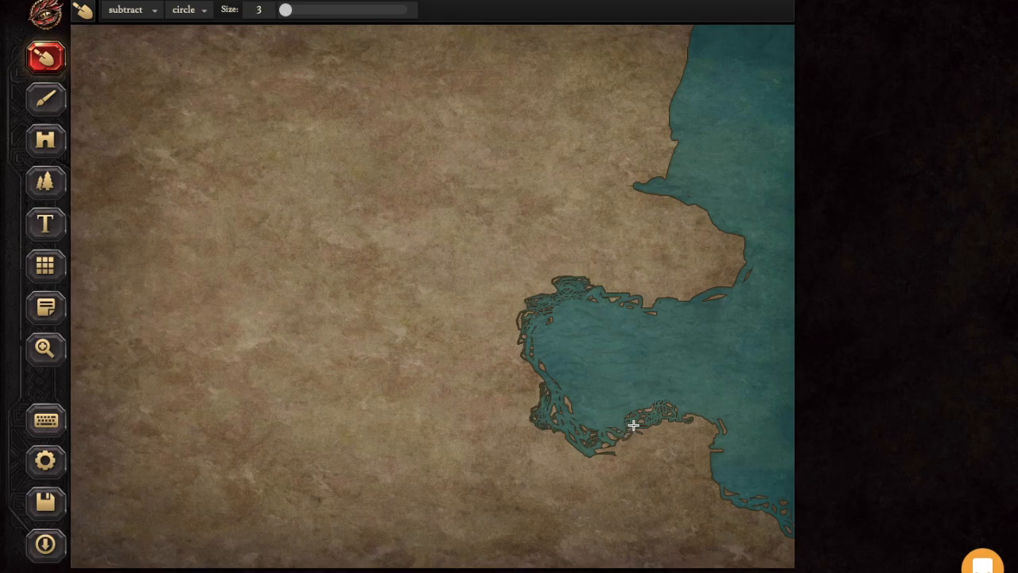
pyautogui.moveTo(635, 437)
pyautogui.mouseDown()
pyautogui.moveTo(601, 450)
pyautogui.moveTo(631, 439)
pyautogui.moveTo(611, 462)
pyautogui.moveTo(626, 439)
pyautogui.moveTo(657, 426)
pyautogui.moveTo(638, 415)
pyautogui.moveTo(613, 444)
pyautogui.moveTo(615, 433)
pyautogui.moveTo(675, 426)
pyautogui.moveTo(634, 448)
pyautogui.moveTo(690, 419)
pyautogui.moveTo(699, 422)
pyautogui.moveTo(690, 439)
pyautogui.moveTo(710, 457)
pyautogui.moveTo(717, 439)
pyautogui.moveTo(704, 461)
pyautogui.moveTo(716, 464)
pyautogui.moveTo(724, 427)
pyautogui.mouseUp()
pyautogui.moveTo(762, 507); pyautogui.dragTo(792, 542)
pyautogui.moveTo(731, 292)
pyautogui.mouseDown()
pyautogui.moveTo(722, 287)
pyautogui.moveTo(744, 259)
pyautogui.mouseUp()
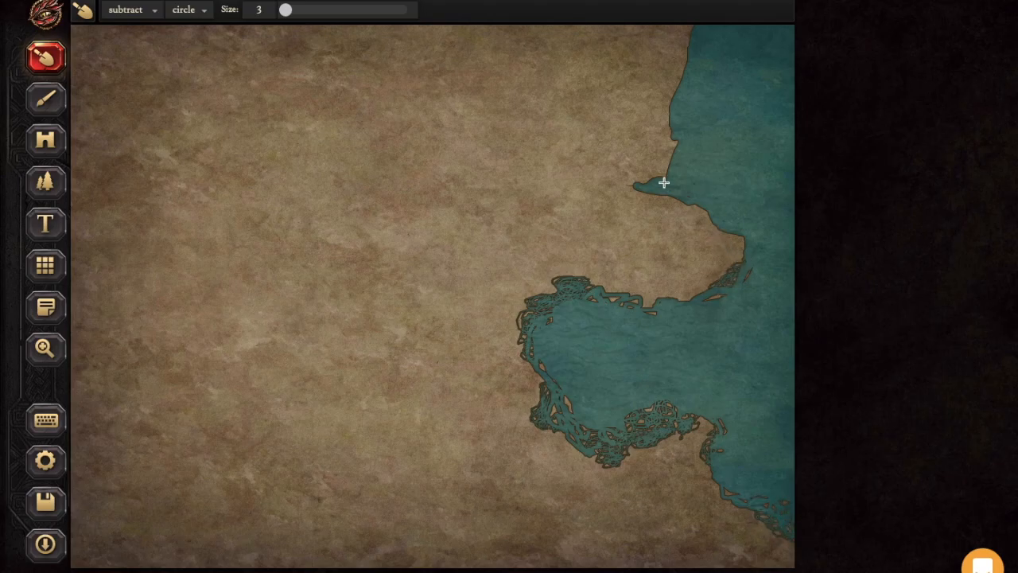
# Step: Roughen the eastern headland and the northern coastline by subtracting small bits of land at brush size 3
pyautogui.moveTo(673, 182)
pyautogui.mouseDown()
pyautogui.moveTo(629, 190)
pyautogui.moveTo(643, 183)
pyautogui.moveTo(639, 196)
pyautogui.moveTo(698, 206)
pyautogui.moveTo(743, 257)
pyautogui.mouseUp()
pyautogui.rightClick(742, 242)
pyautogui.click(738, 236)
pyautogui.moveTo(670, 156); pyautogui.dragTo(673, 164)
pyautogui.moveTo(674, 154)
pyautogui.mouseDown()
pyautogui.moveTo(640, 129)
pyautogui.moveTo(673, 118)
pyautogui.moveTo(649, 134)
pyautogui.moveTo(662, 133)
pyautogui.moveTo(680, 91)
pyautogui.moveTo(669, 86)
pyautogui.moveTo(677, 81)
pyautogui.moveTo(668, 110)
pyautogui.moveTo(695, 35)
pyautogui.moveTo(682, 58)
pyautogui.moveTo(672, 47)
pyautogui.moveTo(680, 38)
pyautogui.moveTo(653, 28)
pyautogui.moveTo(688, 35)
pyautogui.moveTo(639, 29)
pyautogui.moveTo(673, 61)
pyautogui.mouseUp()
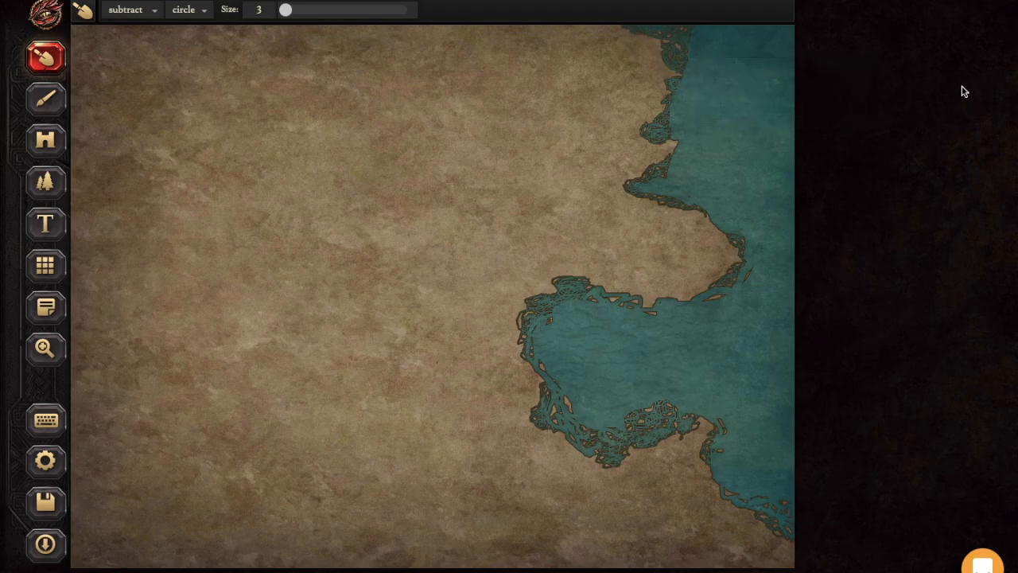
# Step: Add a small island in the northeastern sea with a slightly larger circular brush
pyautogui.click(151, 12)
pyautogui.click(133, 34)
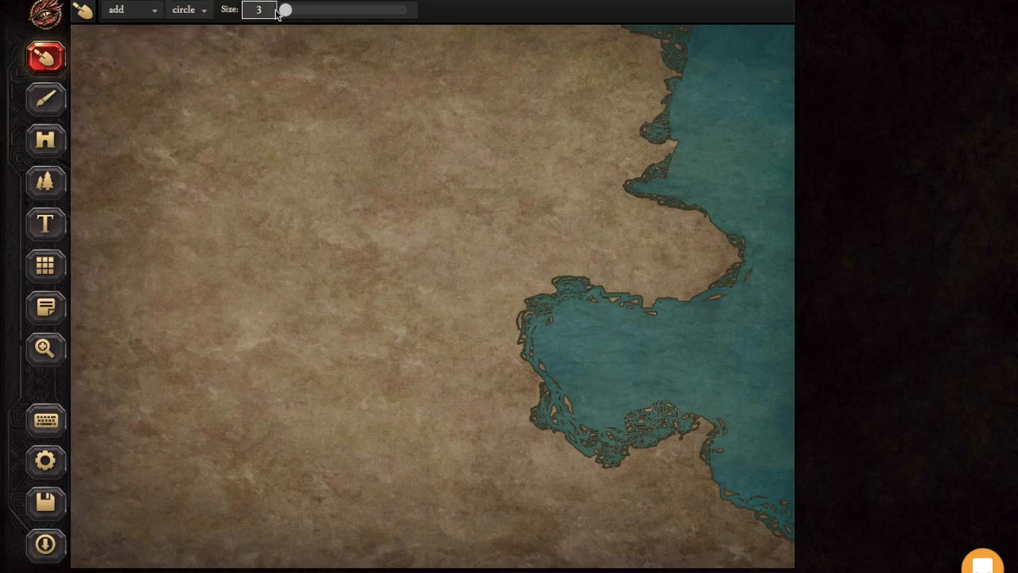
pyautogui.moveTo(286, 10); pyautogui.dragTo(305, 10)
pyautogui.moveTo(758, 106)
pyautogui.mouseDown()
pyautogui.moveTo(738, 85)
pyautogui.moveTo(745, 105)
pyautogui.moveTo(767, 58)
pyautogui.moveTo(764, 127)
pyautogui.moveTo(734, 104)
pyautogui.mouseUp()
# Step: Carve a jagged shoreline around the northeastern island by subtracting land at brush size 3
pyautogui.moveTo(305, 9); pyautogui.dragTo(287, 10)
pyautogui.click(187, 10)
pyautogui.click(127, 10)
pyautogui.click(129, 48)
pyautogui.moveTo(736, 86)
pyautogui.mouseDown()
pyautogui.moveTo(772, 54)
pyautogui.moveTo(719, 99)
pyautogui.moveTo(724, 113)
pyautogui.moveTo(728, 105)
pyautogui.moveTo(742, 114)
pyautogui.moveTo(733, 103)
pyautogui.moveTo(740, 110)
pyautogui.moveTo(728, 124)
pyautogui.moveTo(757, 148)
pyautogui.mouseUp()
pyautogui.moveTo(286, 11); pyautogui.dragTo(286, 12)
pyautogui.moveTo(766, 146)
pyautogui.mouseDown()
pyautogui.moveTo(742, 76)
pyautogui.moveTo(779, 54)
pyautogui.moveTo(769, 41)
pyautogui.moveTo(737, 73)
pyautogui.moveTo(749, 83)
pyautogui.moveTo(774, 71)
pyautogui.moveTo(783, 83)
pyautogui.moveTo(785, 70)
pyautogui.moveTo(770, 98)
pyautogui.mouseUp()
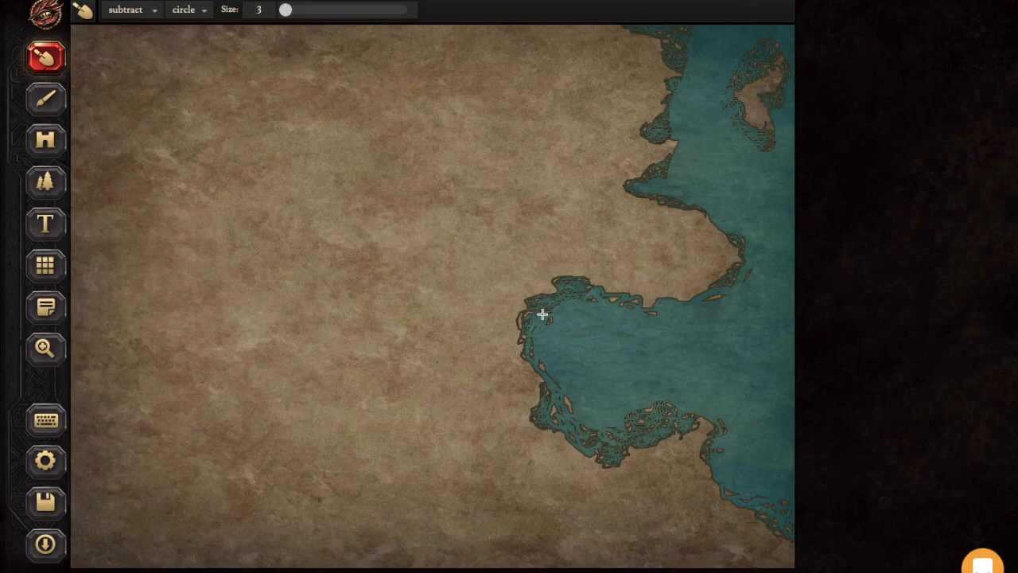
pyautogui.moveTo(407, 388); pyautogui.dragTo(550, 371)
pyautogui.press('z')
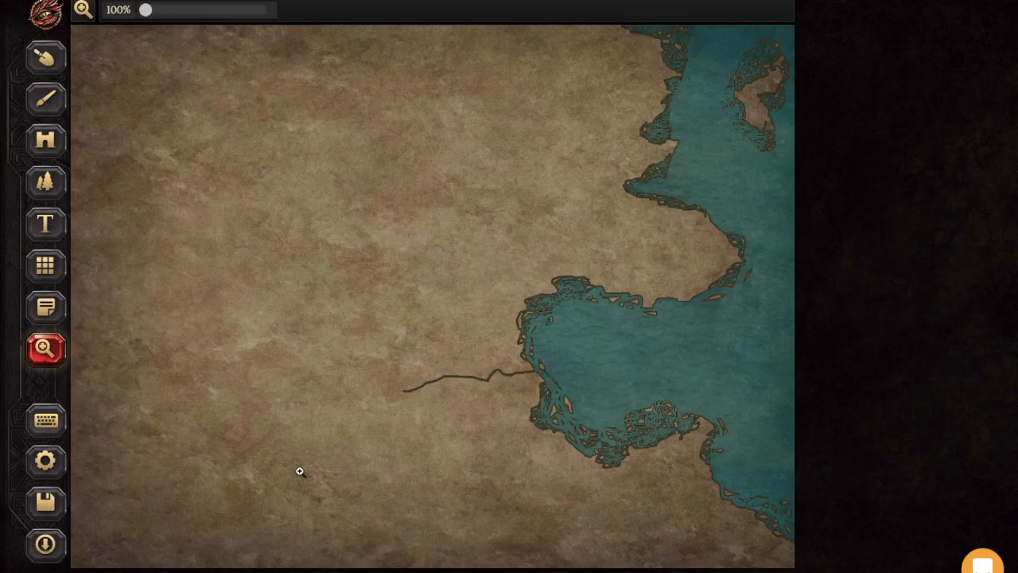
pyautogui.click(54, 108)
pyautogui.click(54, 49)
pyautogui.click(138, 11)
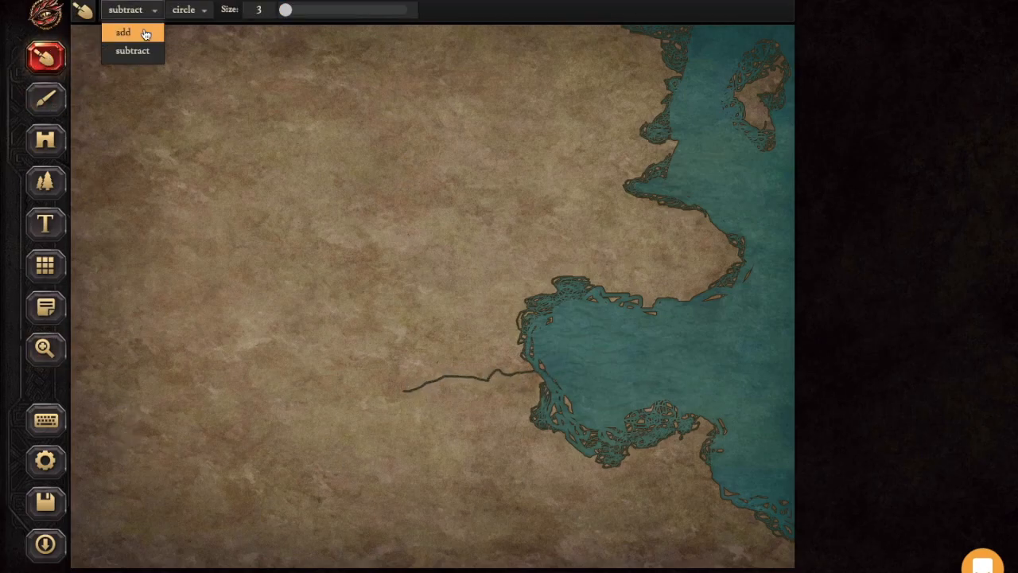
pyautogui.click(143, 33)
pyautogui.click(193, 11)
pyautogui.moveTo(286, 10); pyautogui.dragTo(299, 11)
pyautogui.moveTo(409, 389); pyautogui.dragTo(418, 411)
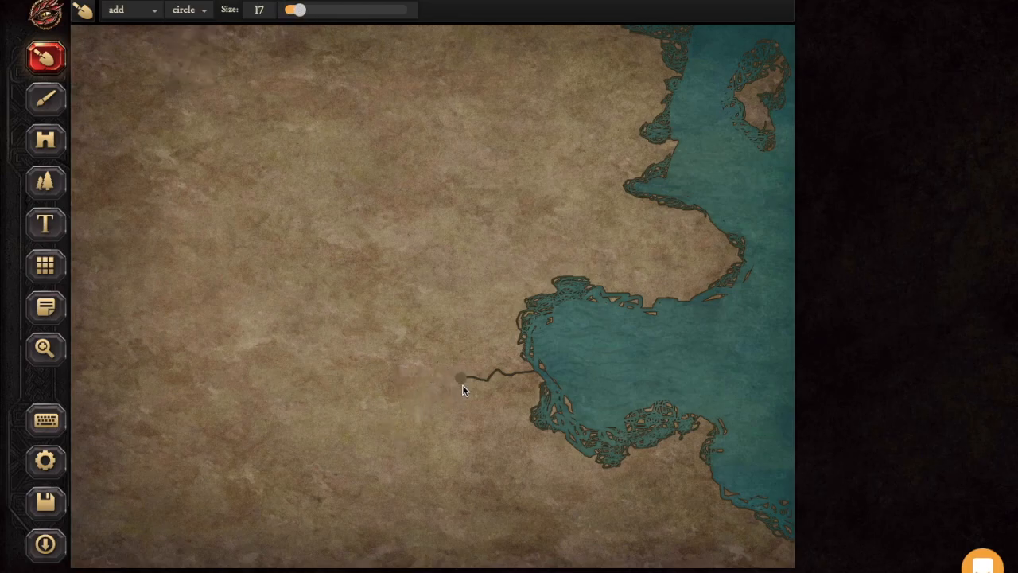
# Step: Carve a winding river from the bay's southwest corner to the southern map edge, plus a southeastern branch, subtracting at brush size 3
pyautogui.click(192, 11)
pyautogui.click(143, 11)
pyautogui.click(227, 15)
pyautogui.moveTo(297, 10); pyautogui.dragTo(285, 11)
pyautogui.click(131, 9)
pyautogui.click(132, 50)
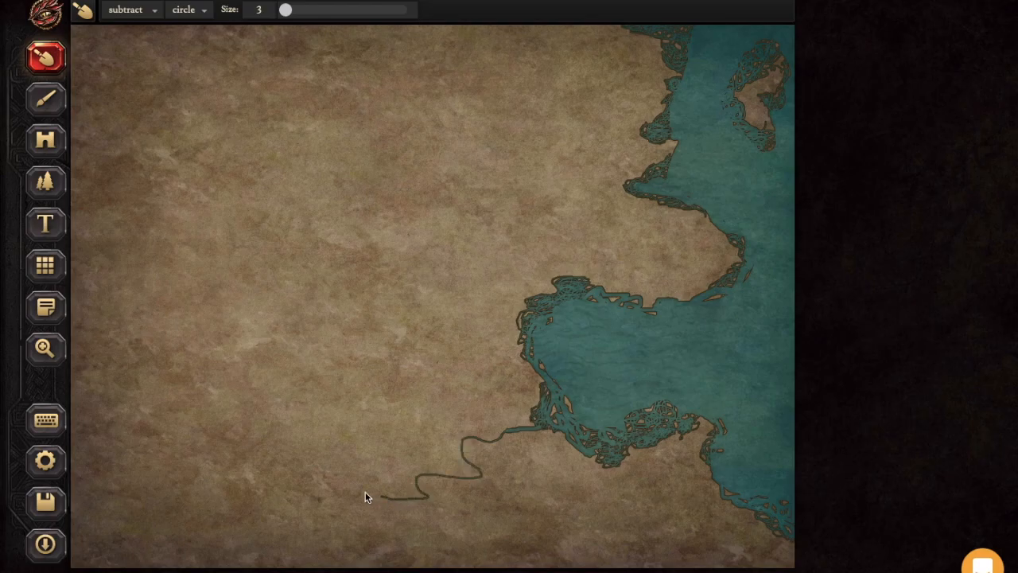
pyautogui.moveTo(249, 525); pyautogui.dragTo(209, 548)
pyautogui.moveTo(527, 423); pyautogui.dragTo(513, 434)
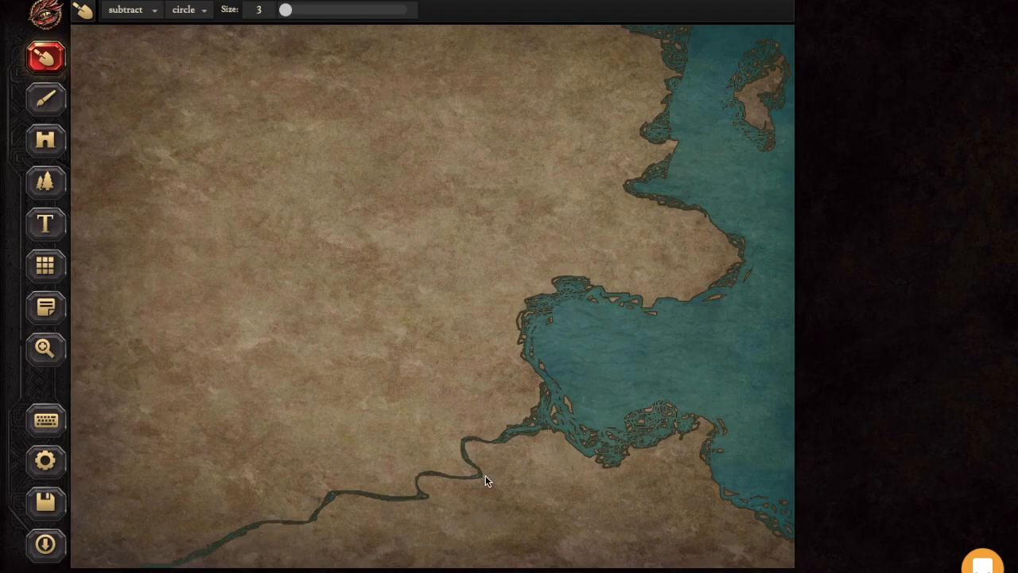
pyautogui.moveTo(499, 485)
pyautogui.mouseDown()
pyautogui.moveTo(562, 545)
pyautogui.moveTo(620, 568)
pyautogui.mouseUp()
pyautogui.moveTo(541, 534)
pyautogui.mouseDown()
pyautogui.moveTo(545, 546)
pyautogui.moveTo(625, 568)
pyautogui.mouseUp()
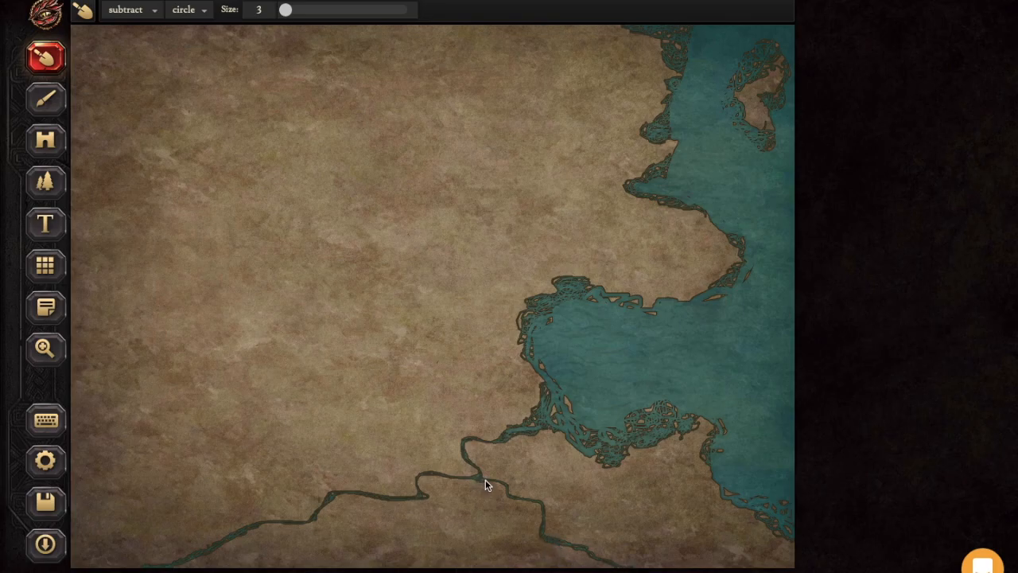
# Step: Carve a second river running west-southwest from the bay's western shore by subtracting land at brush size 3
pyautogui.click(155, 9)
pyautogui.click(119, 31)
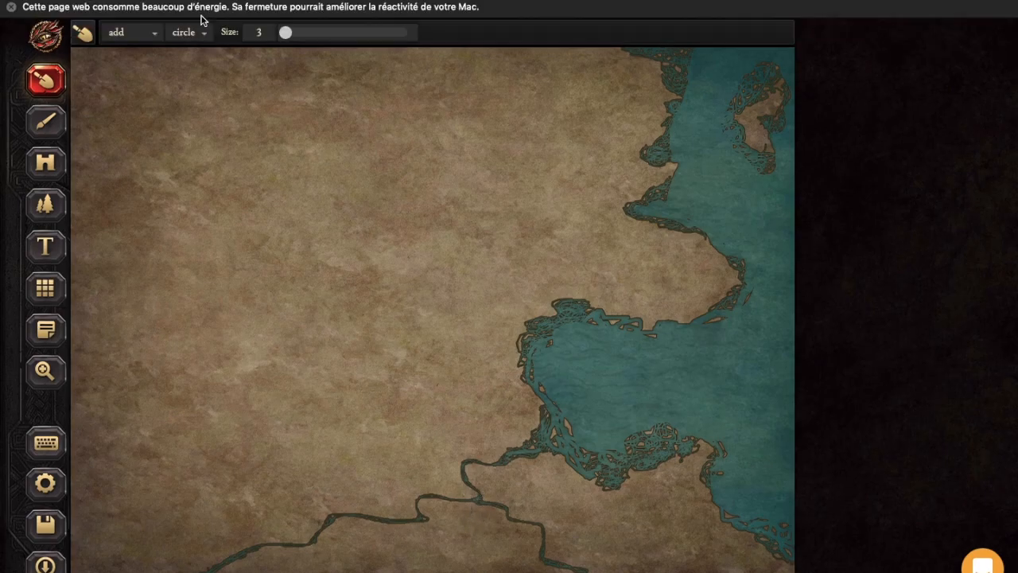
pyautogui.click(156, 37)
pyautogui.click(152, 51)
pyautogui.click(131, 34)
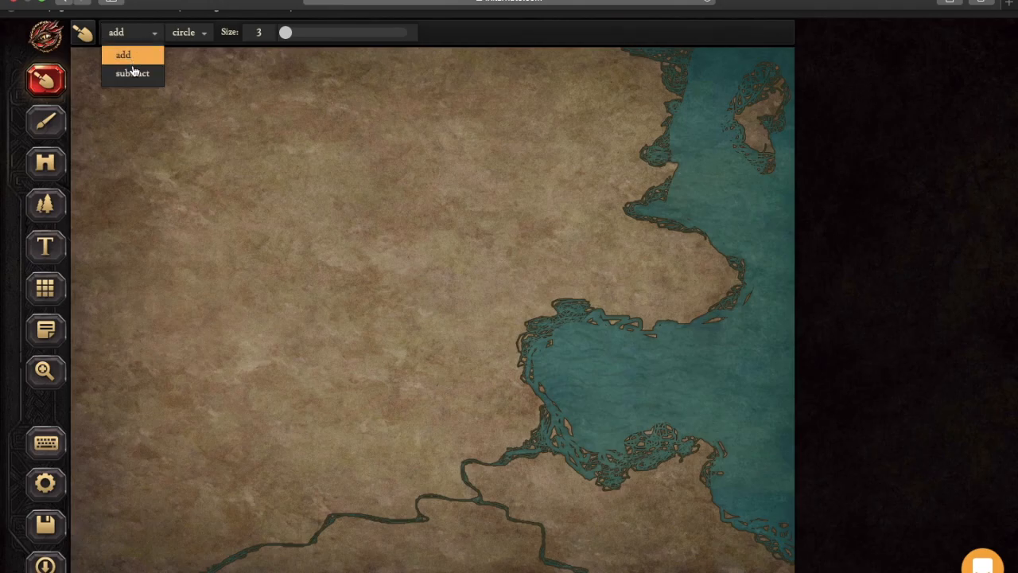
pyautogui.click(136, 68)
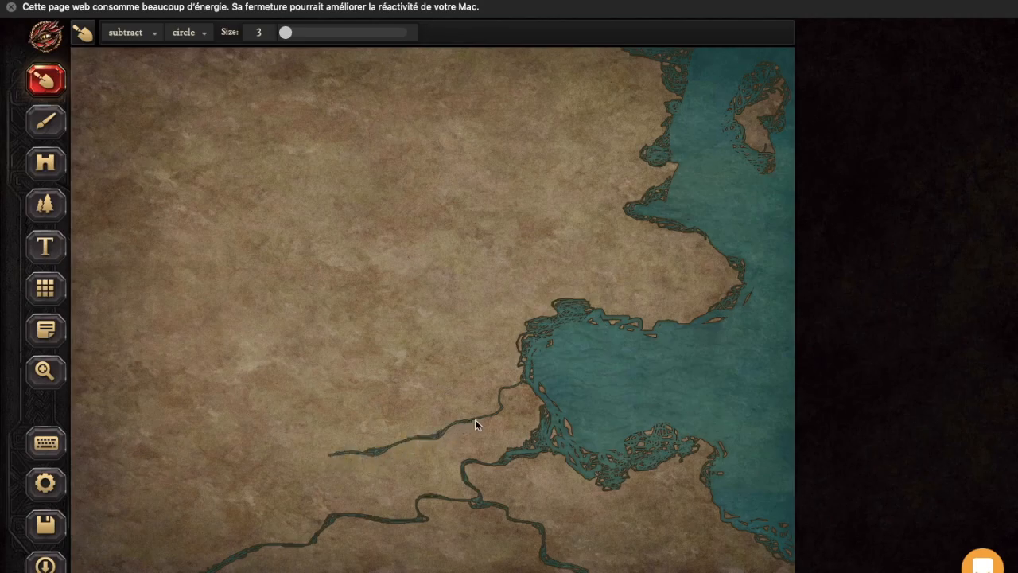
pyautogui.moveTo(505, 404); pyautogui.dragTo(530, 385)
pyautogui.moveTo(335, 460); pyautogui.dragTo(315, 465)
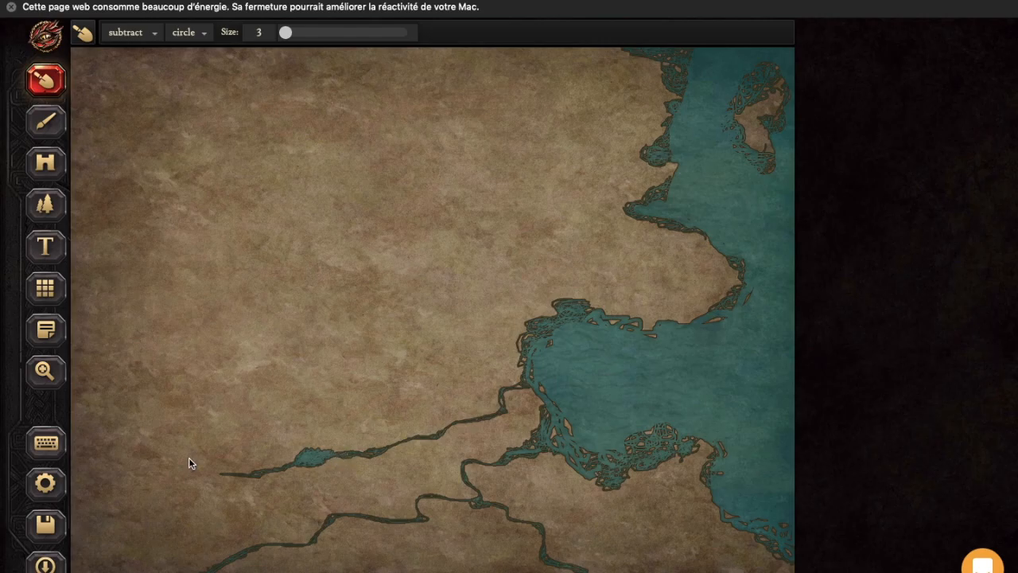
# Step: Extend the second river westward and widen its far end into a small ragged lake
pyautogui.moveTo(224, 473); pyautogui.dragTo(210, 470)
pyautogui.click(212, 473)
pyautogui.moveTo(221, 477); pyautogui.dragTo(228, 476)
pyautogui.click(201, 473)
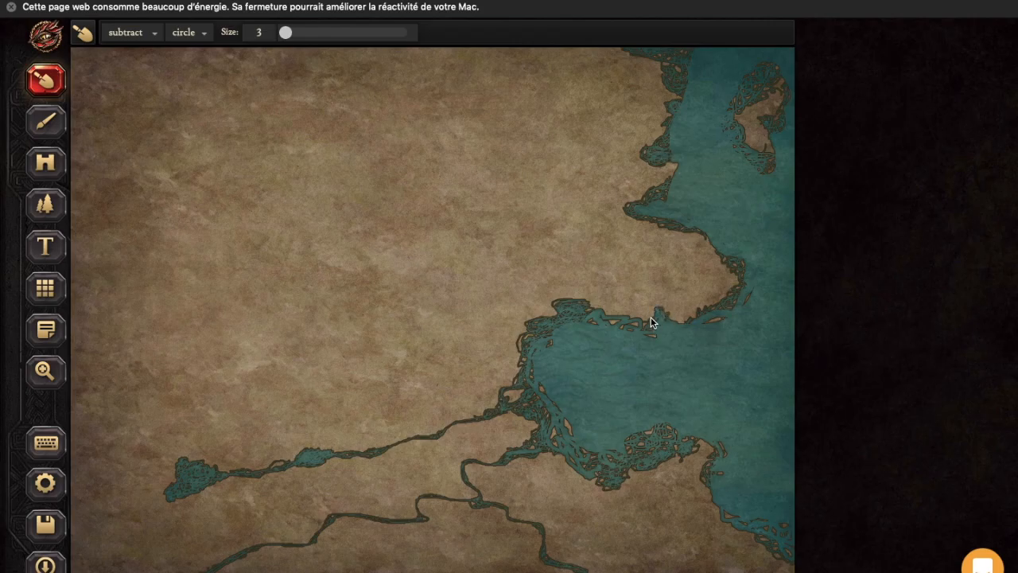
# Step: Roughen the bay's northern shore and deepen the inlets along the northeastern coast with the size 3 subtract brush
pyautogui.moveTo(651, 317); pyautogui.dragTo(674, 319)
pyautogui.moveTo(627, 200); pyautogui.dragTo(631, 202)
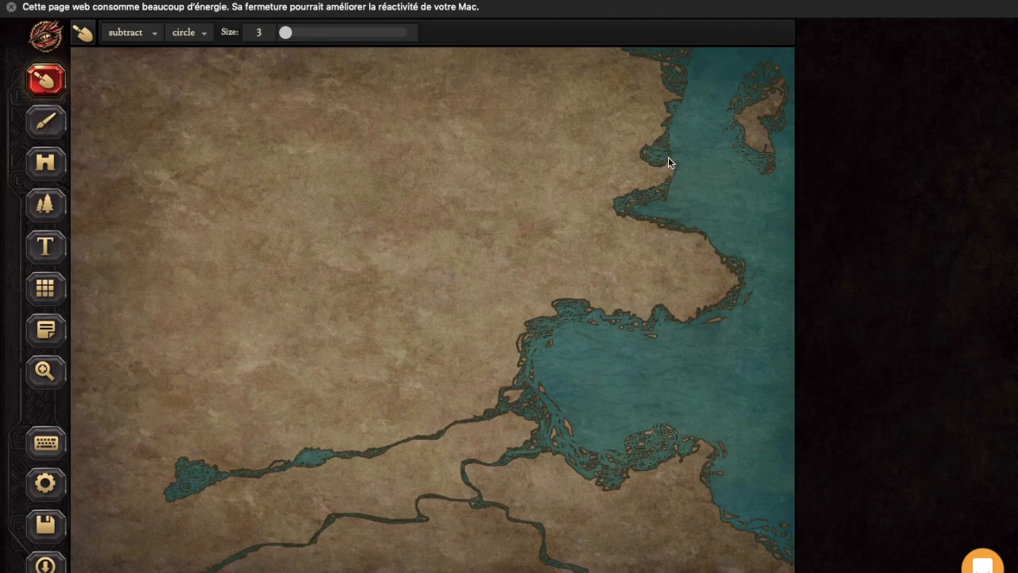
pyautogui.moveTo(664, 158); pyautogui.dragTo(669, 170)
pyautogui.moveTo(642, 105); pyautogui.dragTo(649, 103)
pyautogui.moveTo(620, 95); pyautogui.dragTo(631, 91)
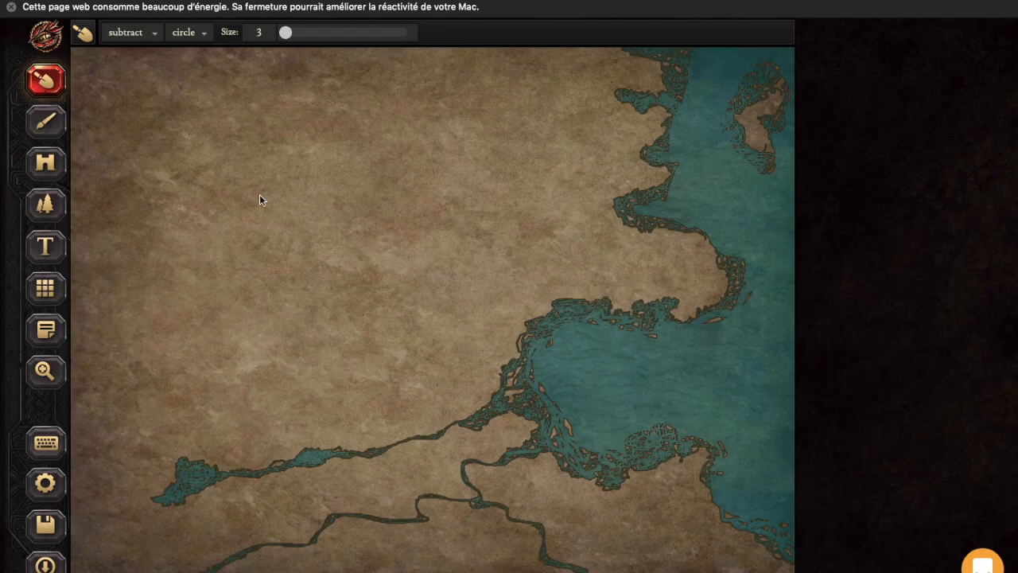
# Step: Choose a green ground texture for the foreground paint brush and paint patches on the eastern headland at size 48
pyautogui.click(46, 121)
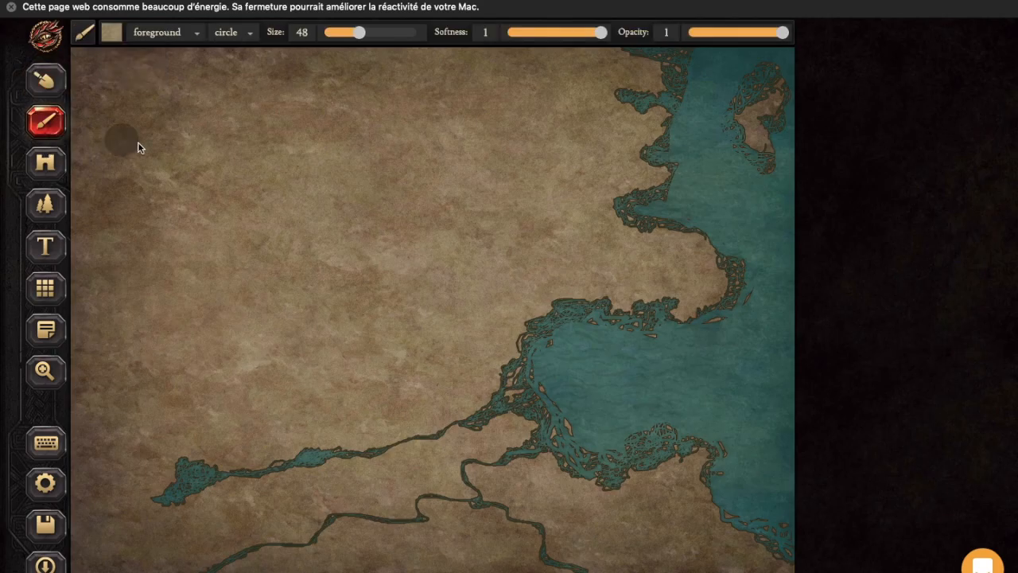
pyautogui.click(108, 33)
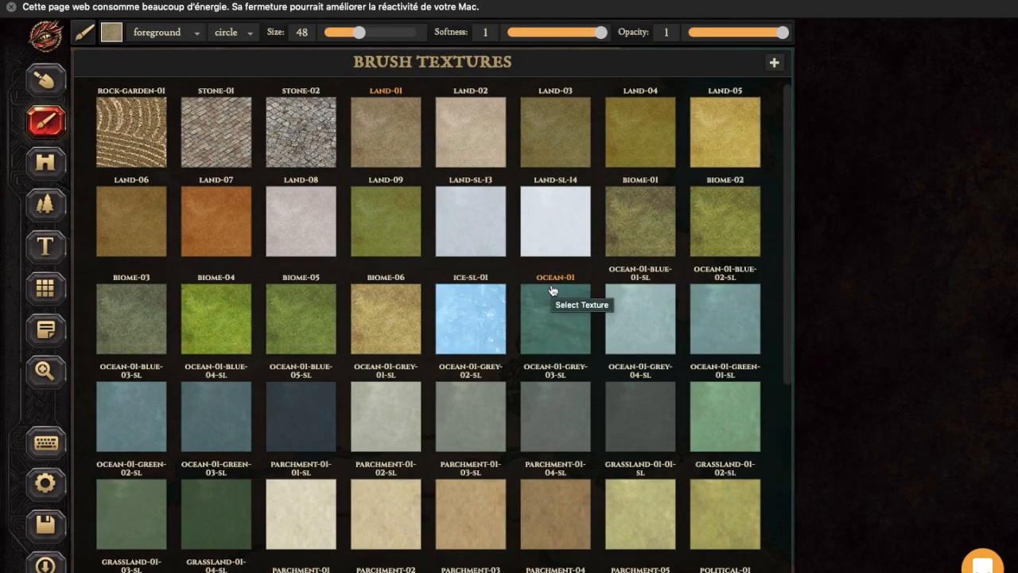
pyautogui.scroll(-5, 498, 504)
pyautogui.scroll(2, 528, 429)
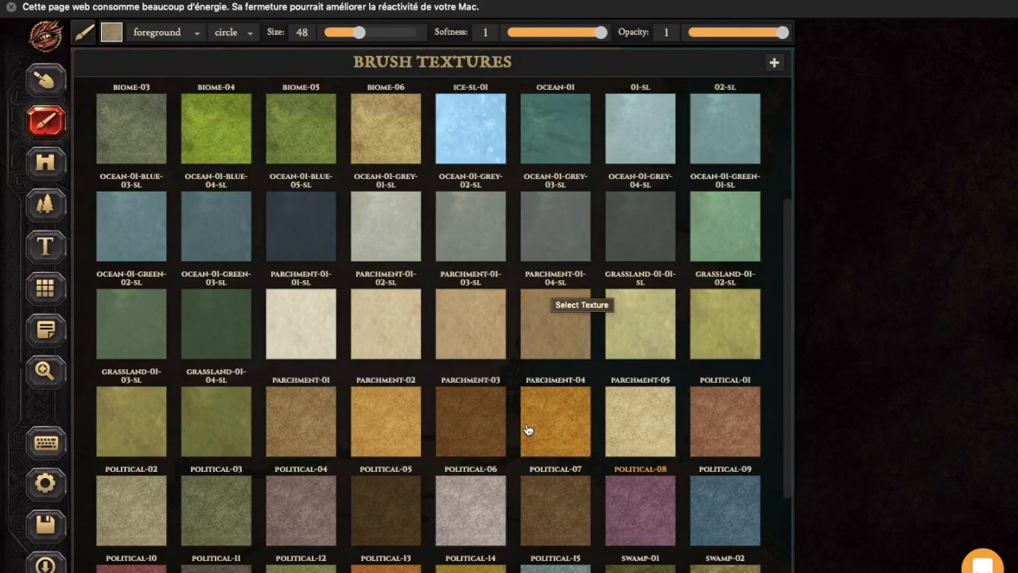
pyautogui.scroll(3, 528, 430)
pyautogui.click(687, 227)
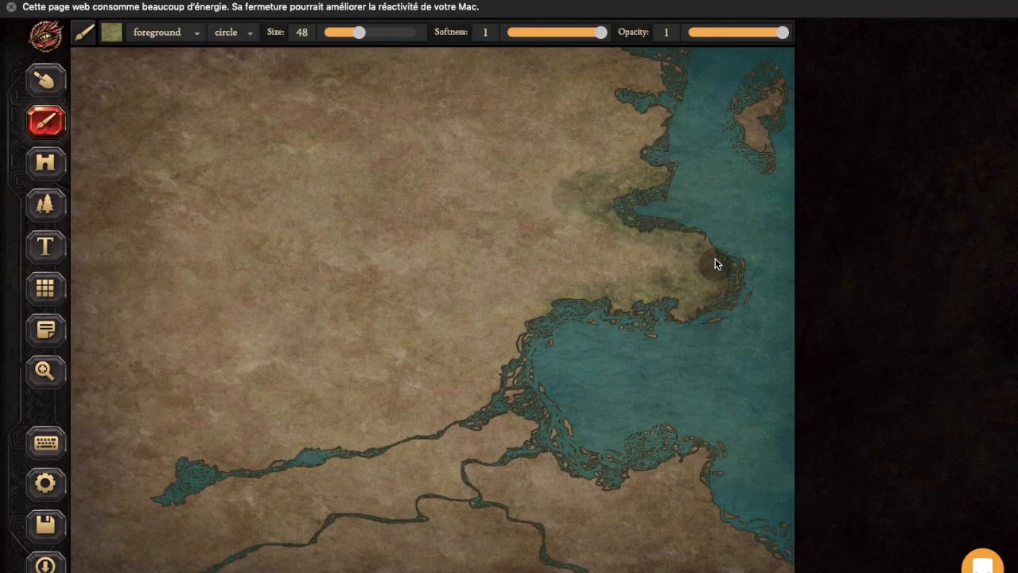
# Step: Paint the green texture along both banks of the lake-fed river and the southern branching river
pyautogui.moveTo(482, 420); pyautogui.dragTo(371, 442)
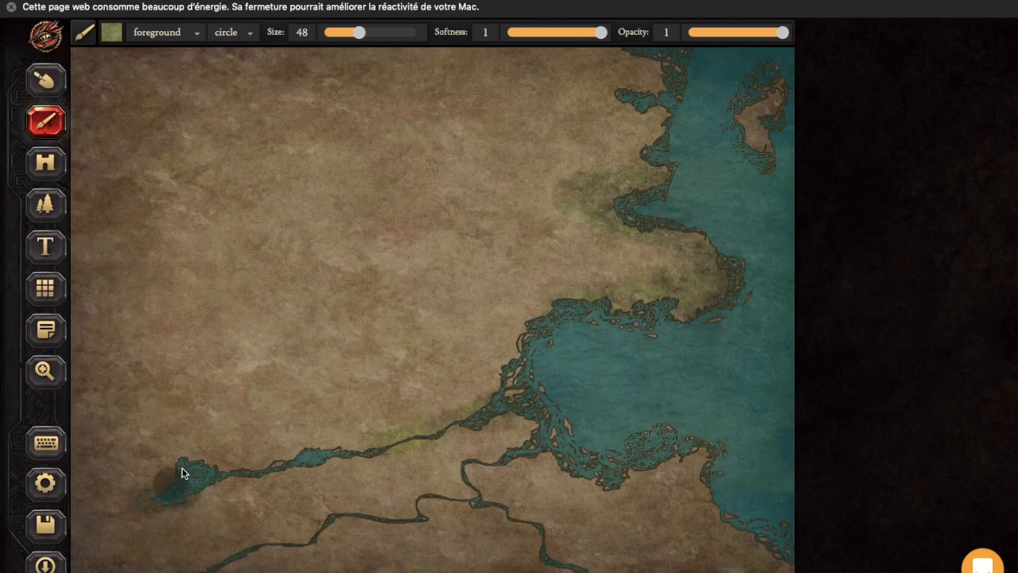
pyautogui.moveTo(382, 456); pyautogui.dragTo(425, 433)
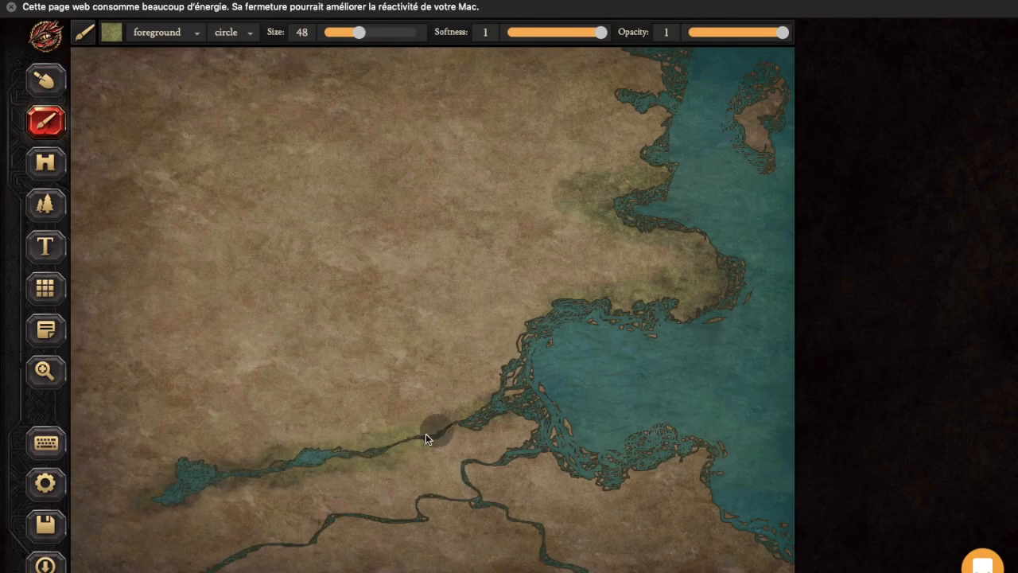
pyautogui.moveTo(452, 497)
pyautogui.mouseDown()
pyautogui.moveTo(484, 490)
pyautogui.moveTo(564, 561)
pyautogui.moveTo(489, 517)
pyautogui.mouseUp()
pyautogui.moveTo(412, 515)
pyautogui.mouseDown()
pyautogui.moveTo(323, 517)
pyautogui.moveTo(171, 569)
pyautogui.mouseUp()
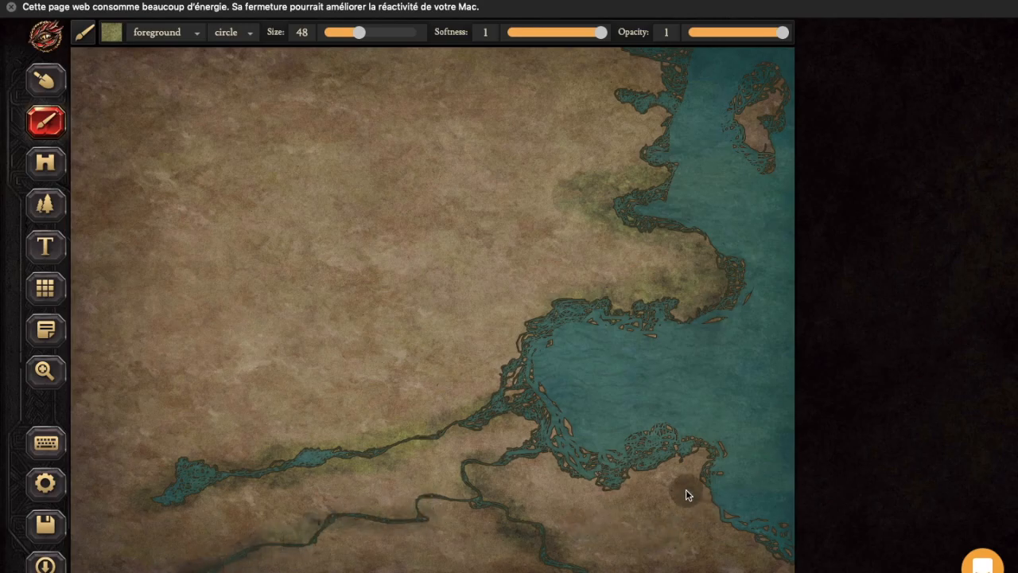
# Step: Paint the green texture over the southeast coast, the northeastern shoreline and headland, and the small island
pyautogui.moveTo(697, 468); pyautogui.dragTo(708, 511)
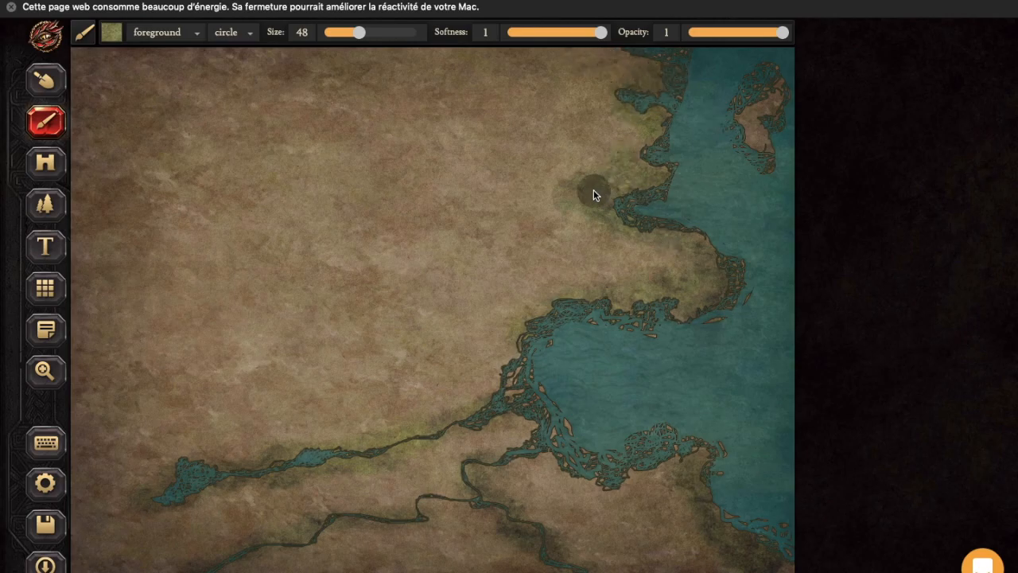
pyautogui.moveTo(625, 230)
pyautogui.mouseDown()
pyautogui.moveTo(525, 189)
pyautogui.moveTo(612, 162)
pyautogui.moveTo(632, 236)
pyautogui.moveTo(707, 262)
pyautogui.mouseUp()
pyautogui.moveTo(743, 135); pyautogui.dragTo(741, 104)
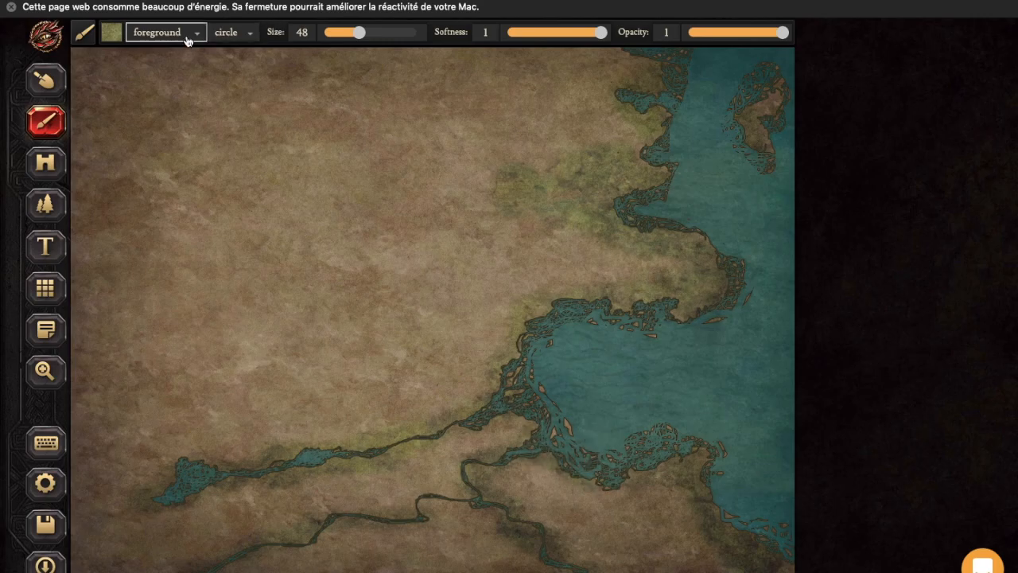
# Step: Place brown mountain ranges along the map's northern edge and over the northwest corner with the Mountains pattern at 31% scale
pyautogui.click(45, 162)
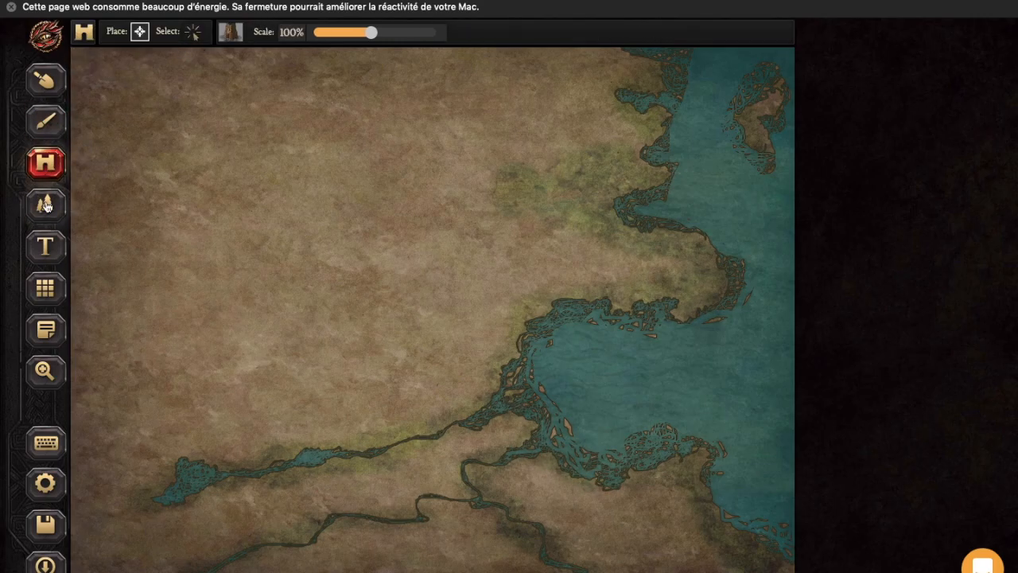
pyautogui.click(45, 205)
pyautogui.moveTo(371, 33); pyautogui.dragTo(344, 33)
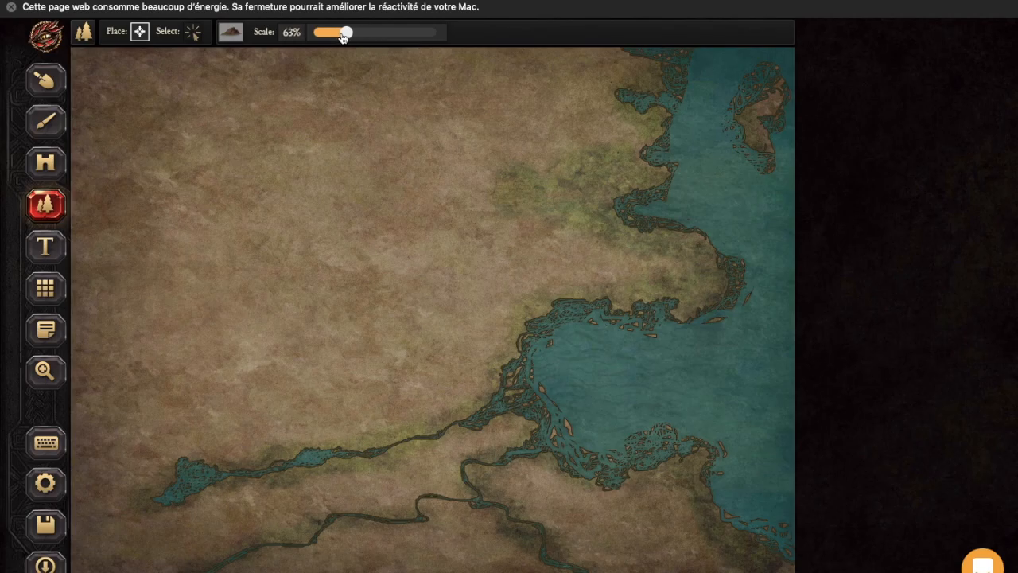
pyautogui.click(230, 32)
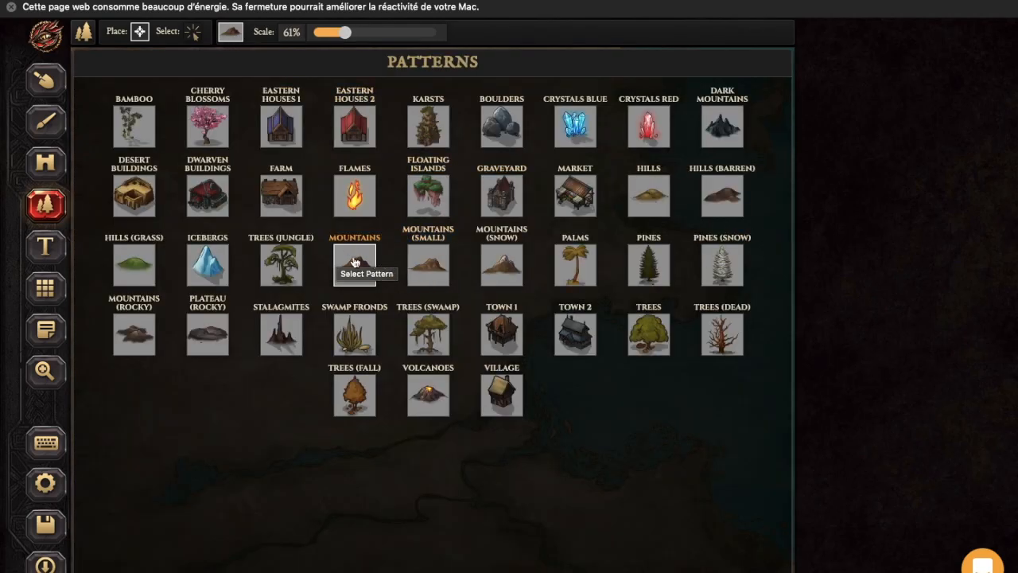
pyautogui.click(232, 34)
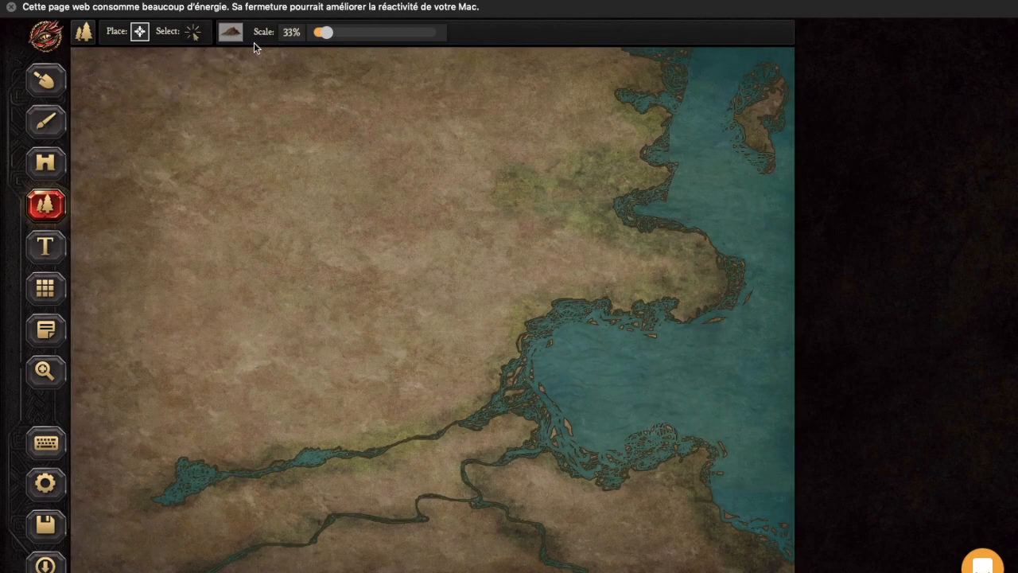
pyautogui.moveTo(343, 32); pyautogui.dragTo(323, 35)
pyautogui.click(140, 73)
pyautogui.moveTo(204, 65)
pyautogui.mouseDown()
pyautogui.moveTo(140, 66)
pyautogui.moveTo(213, 57)
pyautogui.moveTo(209, 87)
pyautogui.moveTo(83, 68)
pyautogui.moveTo(112, 93)
pyautogui.mouseUp()
pyautogui.moveTo(332, 60)
pyautogui.mouseDown()
pyautogui.moveTo(233, 48)
pyautogui.moveTo(104, 58)
pyautogui.mouseUp()
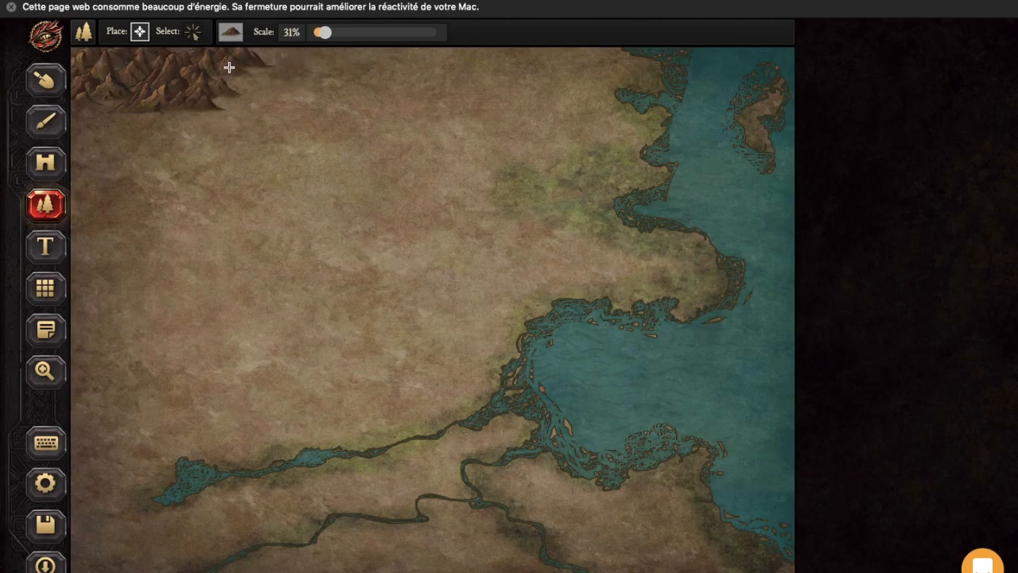
pyautogui.moveTo(530, 55)
pyautogui.mouseDown()
pyautogui.moveTo(582, 48)
pyautogui.moveTo(511, 68)
pyautogui.moveTo(469, 43)
pyautogui.moveTo(502, 87)
pyautogui.moveTo(518, 59)
pyautogui.moveTo(371, 57)
pyautogui.mouseUp()
pyautogui.moveTo(486, 56)
pyautogui.mouseDown()
pyautogui.moveTo(550, 71)
pyautogui.moveTo(594, 49)
pyautogui.moveTo(608, 54)
pyautogui.moveTo(549, 63)
pyautogui.moveTo(286, 60)
pyautogui.mouseUp()
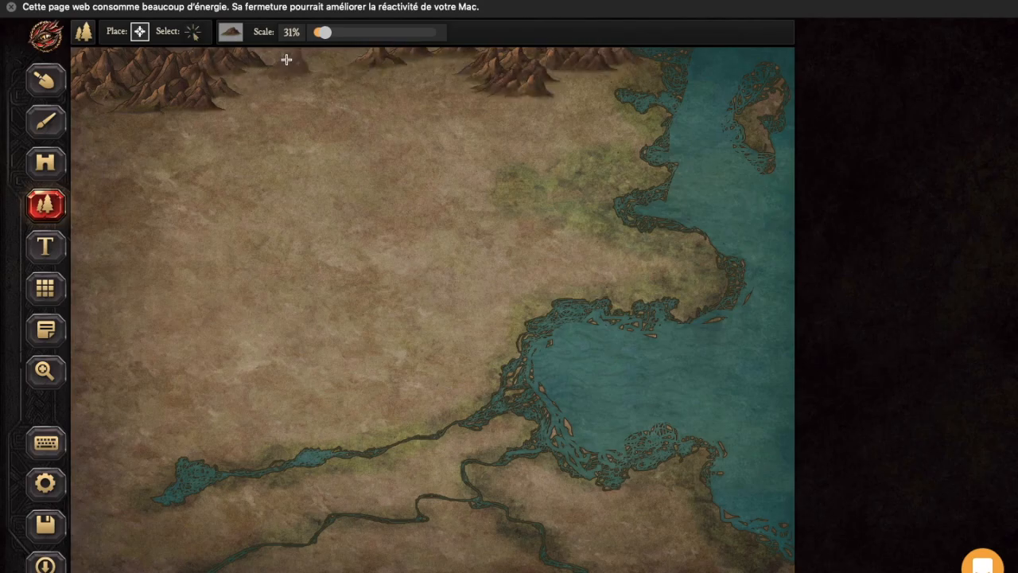
# Step: Add Hills (Barren) pattern stamps along the foot of the northern mountains at 31% scale
pyautogui.click(231, 32)
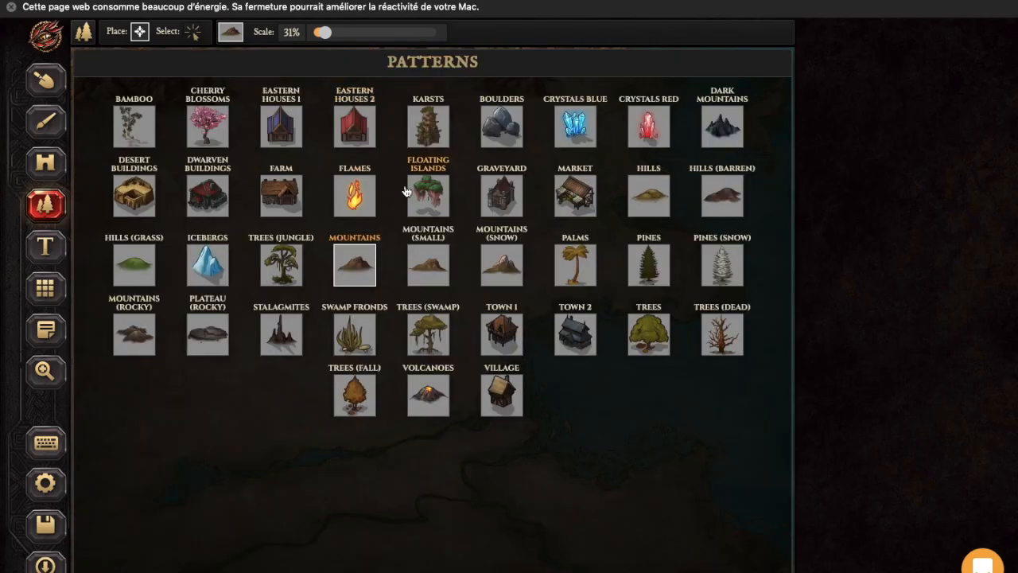
pyautogui.click(720, 206)
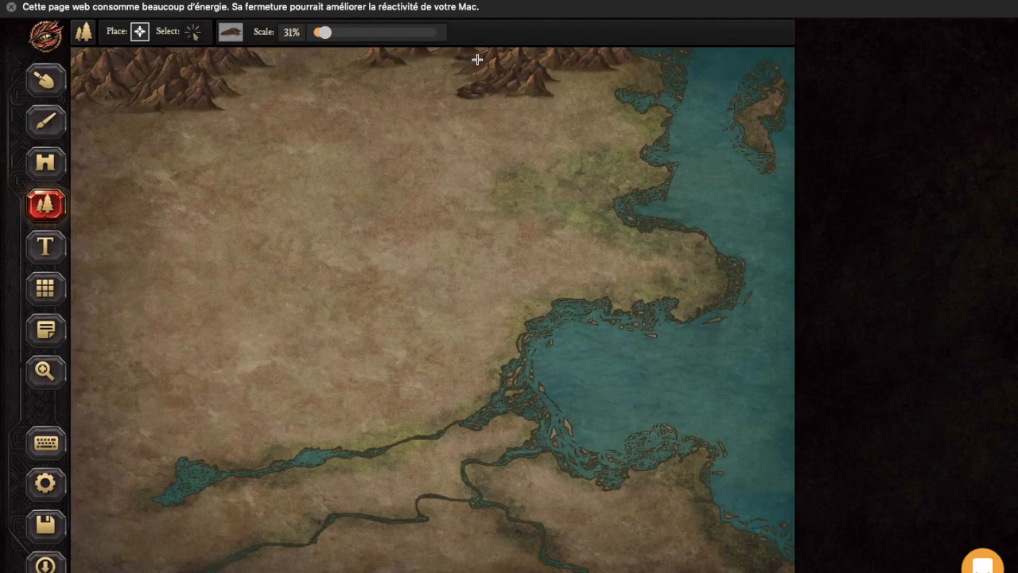
pyautogui.moveTo(367, 66); pyautogui.dragTo(401, 61)
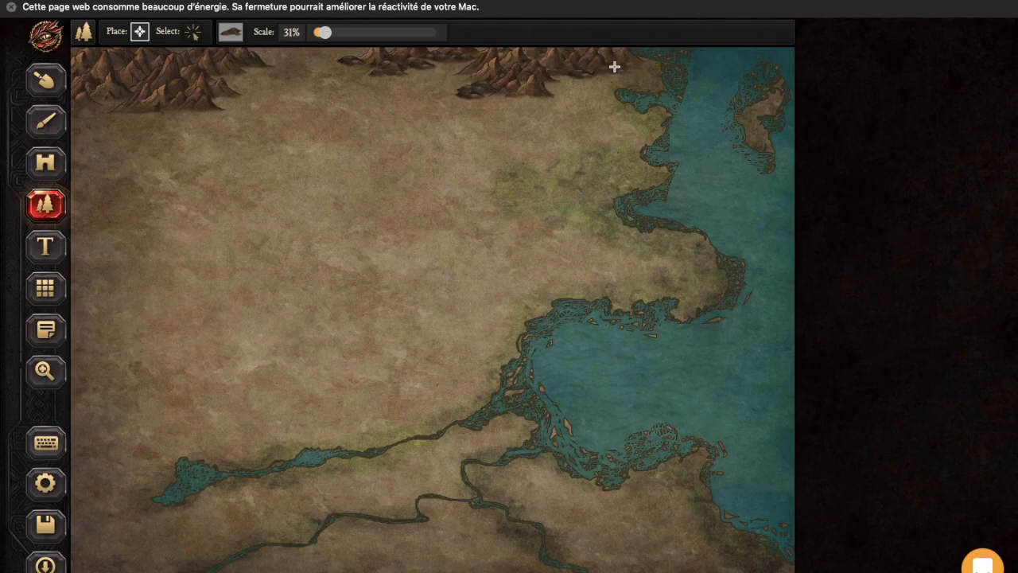
pyautogui.click(225, 101)
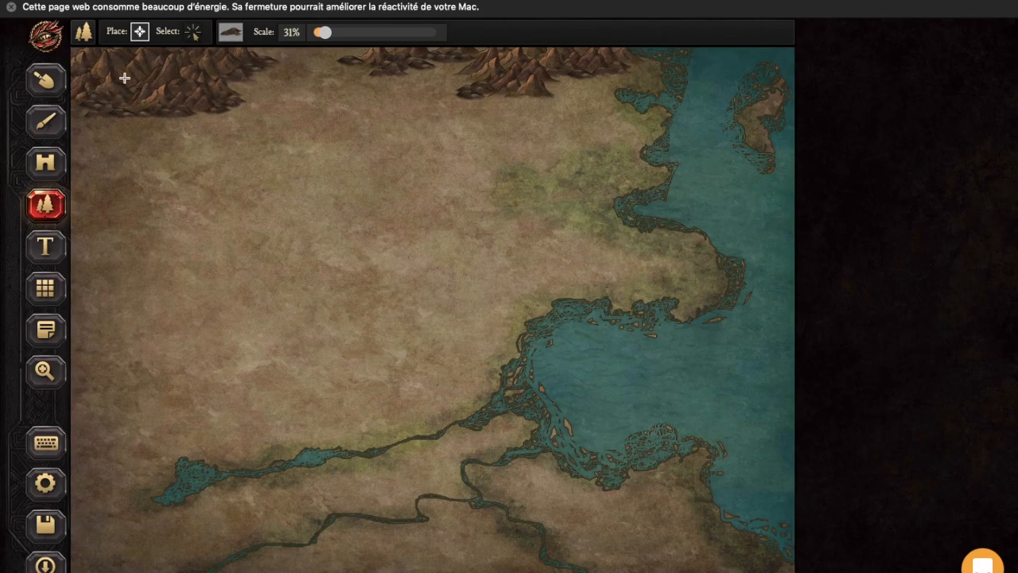
pyautogui.click(364, 76)
pyautogui.click(393, 79)
pyautogui.click(209, 123)
pyautogui.click(239, 133)
pyautogui.click(235, 134)
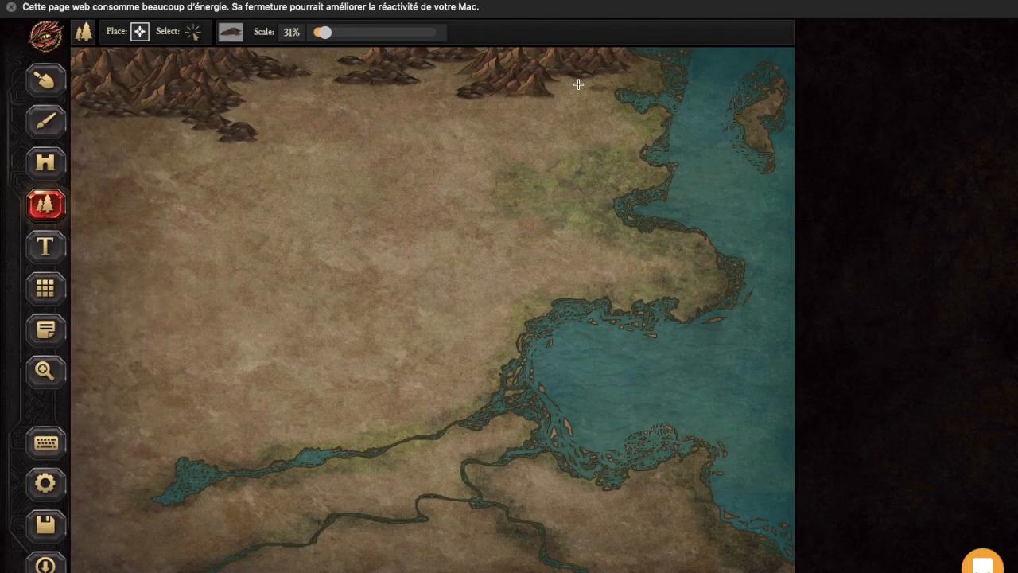
pyautogui.click(554, 103)
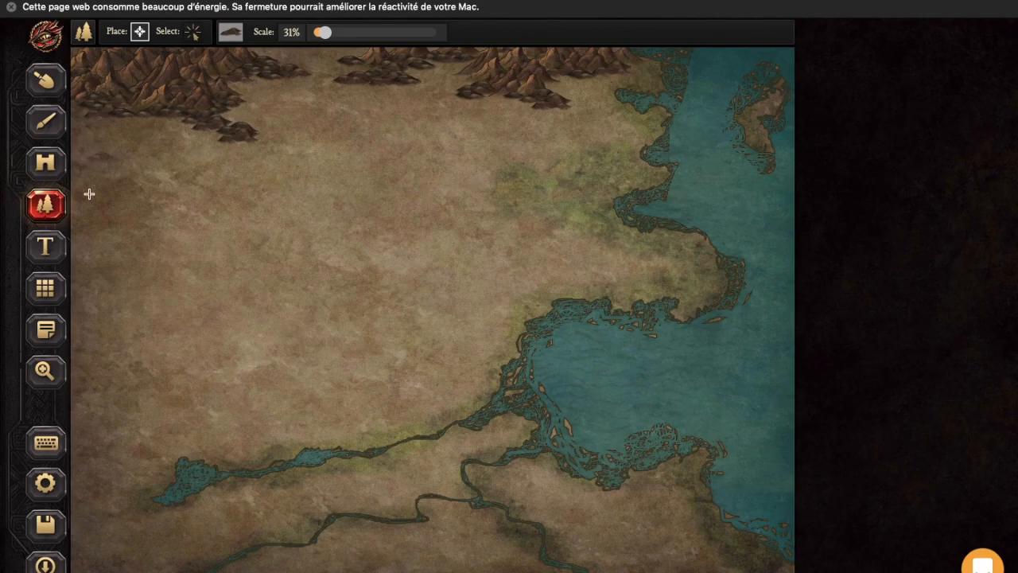
pyautogui.click(45, 162)
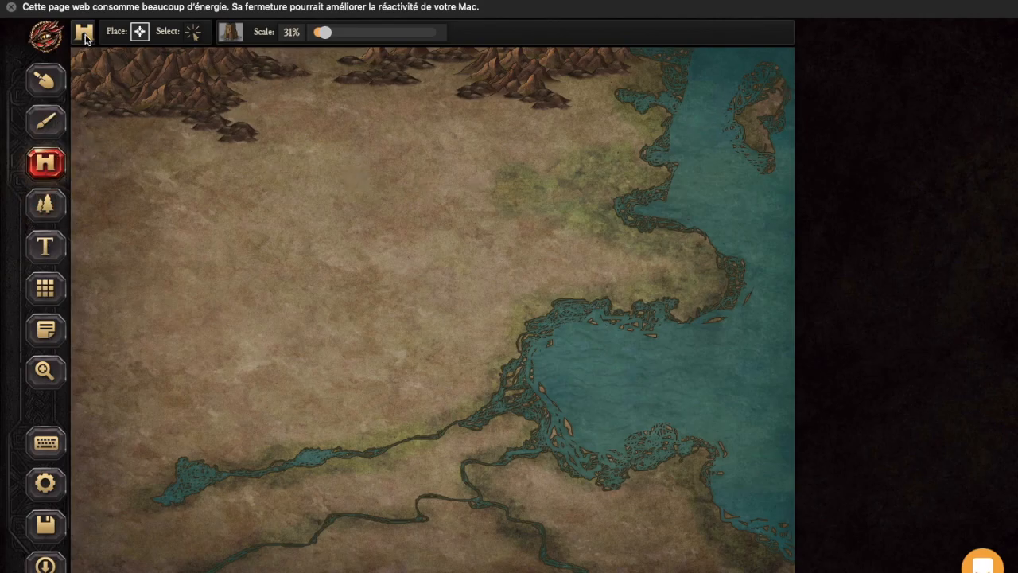
pyautogui.click(230, 32)
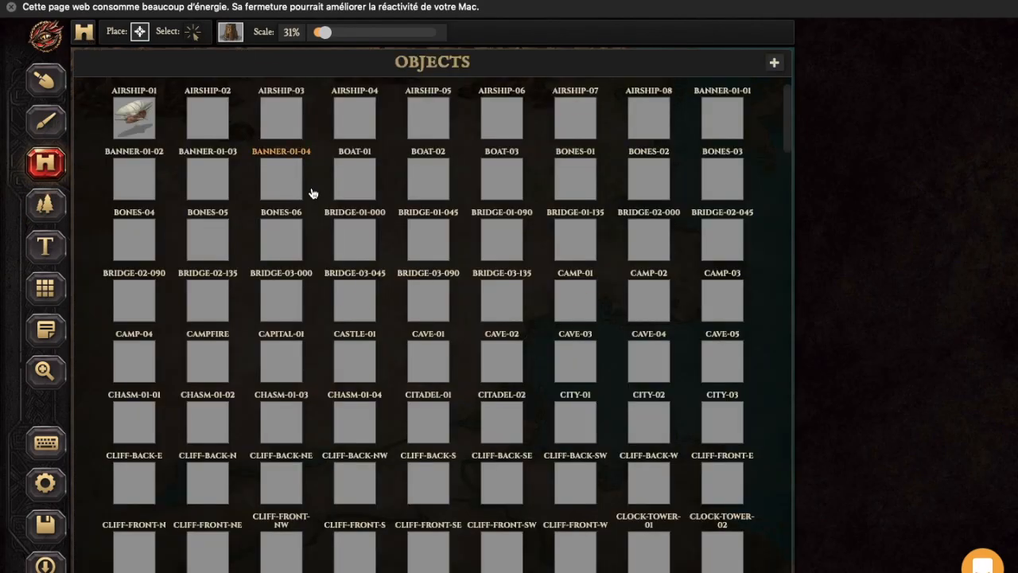
pyautogui.scroll(-3, 387, 217)
pyautogui.scroll(-20, 388, 217)
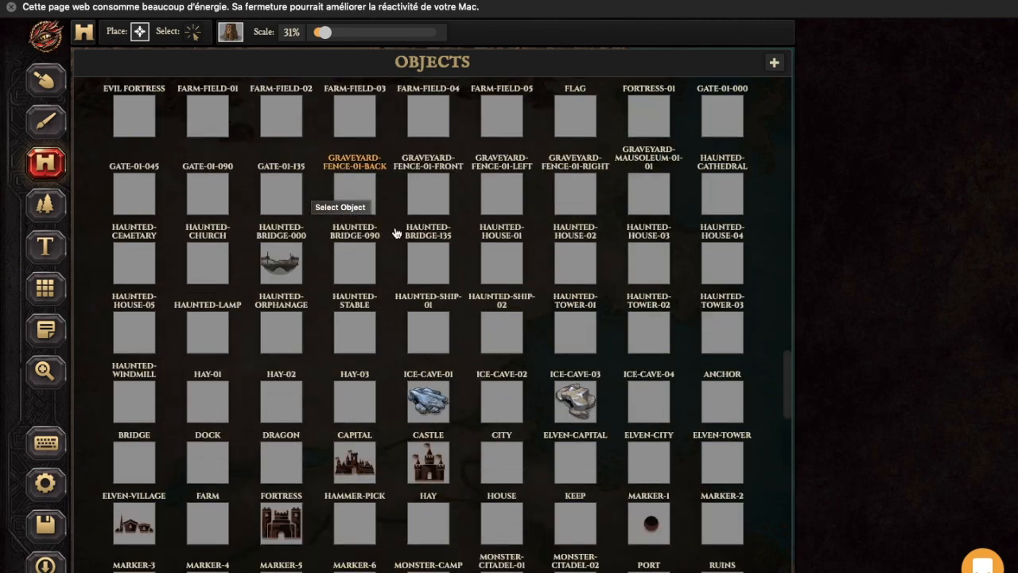
# Step: Plant a dense forest south of the northern mountains with the Trees pattern, raising its scale to 68%
pyautogui.click(45, 205)
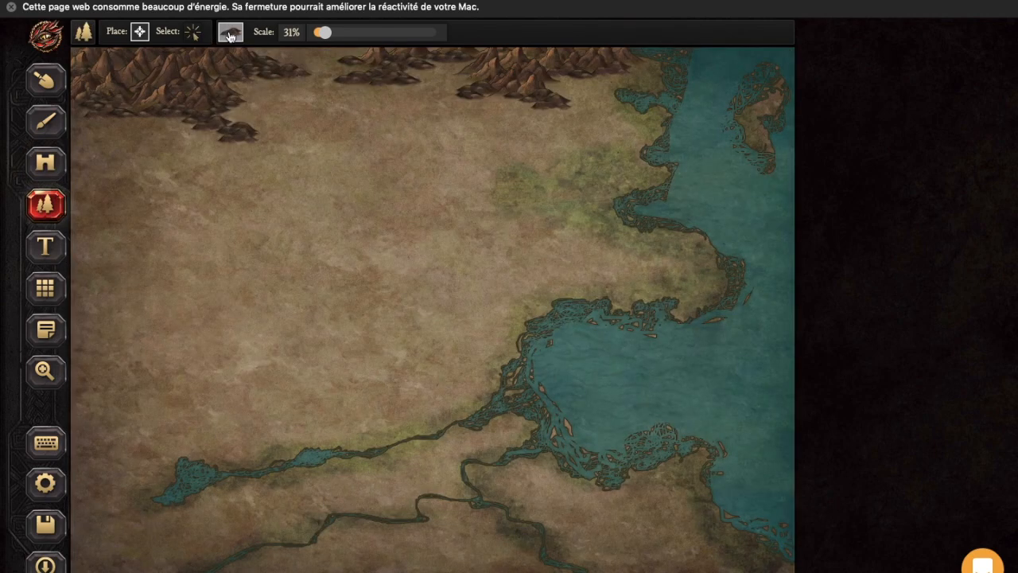
pyautogui.click(230, 34)
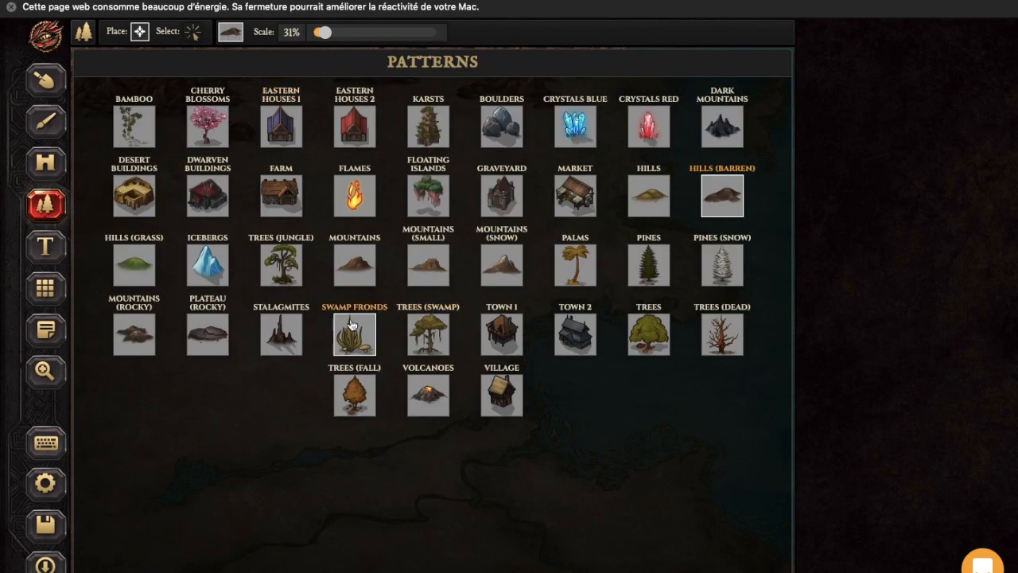
pyautogui.click(650, 346)
pyautogui.moveTo(323, 33); pyautogui.dragTo(332, 33)
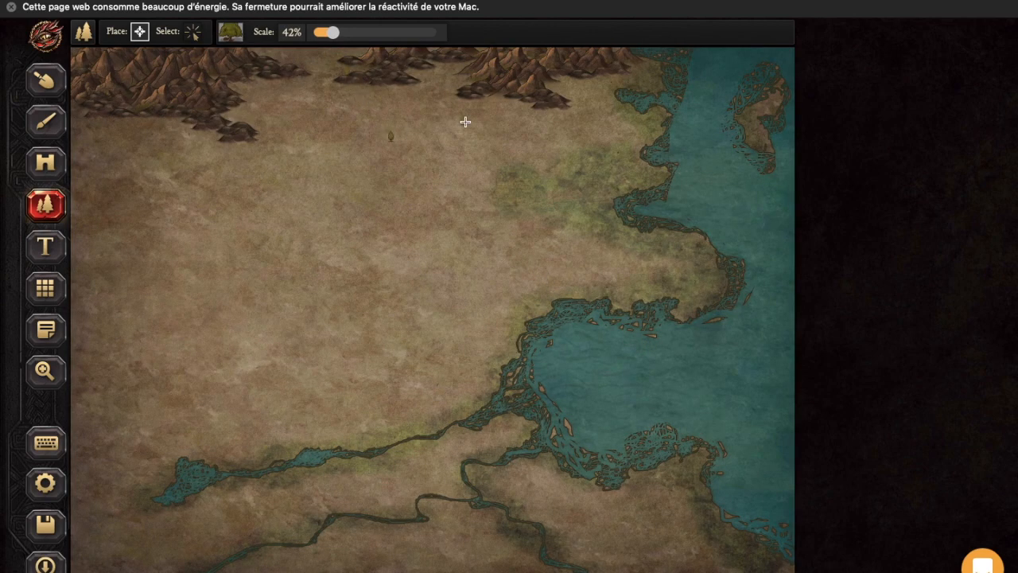
pyautogui.click(346, 34)
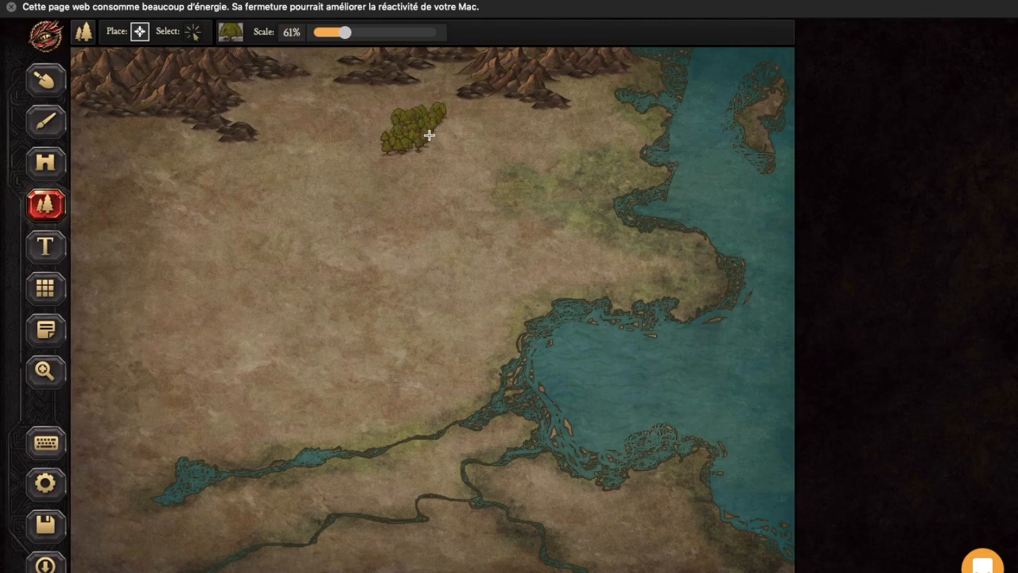
pyautogui.moveTo(421, 162)
pyautogui.mouseDown()
pyautogui.moveTo(438, 137)
pyautogui.moveTo(454, 105)
pyautogui.moveTo(469, 100)
pyautogui.moveTo(458, 102)
pyautogui.moveTo(548, 107)
pyautogui.moveTo(566, 89)
pyautogui.moveTo(548, 86)
pyautogui.moveTo(539, 128)
pyautogui.moveTo(502, 113)
pyautogui.moveTo(475, 129)
pyautogui.moveTo(453, 125)
pyautogui.moveTo(350, 35)
pyautogui.moveTo(441, 136)
pyautogui.moveTo(476, 147)
pyautogui.moveTo(456, 173)
pyautogui.moveTo(421, 187)
pyautogui.moveTo(432, 206)
pyautogui.moveTo(418, 215)
pyautogui.moveTo(417, 183)
pyautogui.moveTo(394, 179)
pyautogui.moveTo(427, 175)
pyautogui.mouseUp()
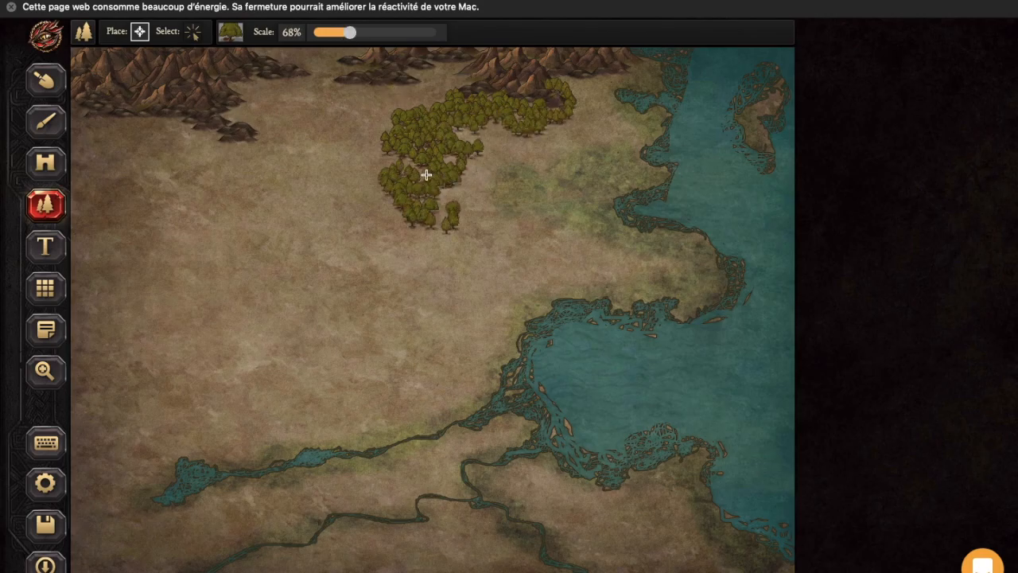
pyautogui.moveTo(481, 140)
pyautogui.mouseDown()
pyautogui.moveTo(470, 189)
pyautogui.moveTo(488, 180)
pyautogui.moveTo(494, 194)
pyautogui.moveTo(501, 163)
pyautogui.moveTo(529, 162)
pyautogui.mouseUp()
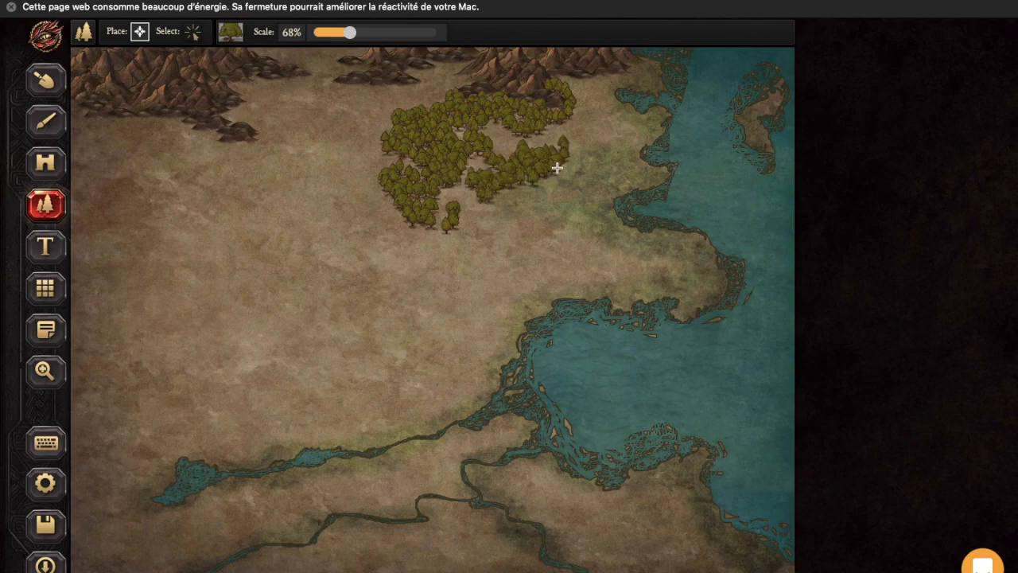
pyautogui.moveTo(509, 189); pyautogui.dragTo(566, 183)
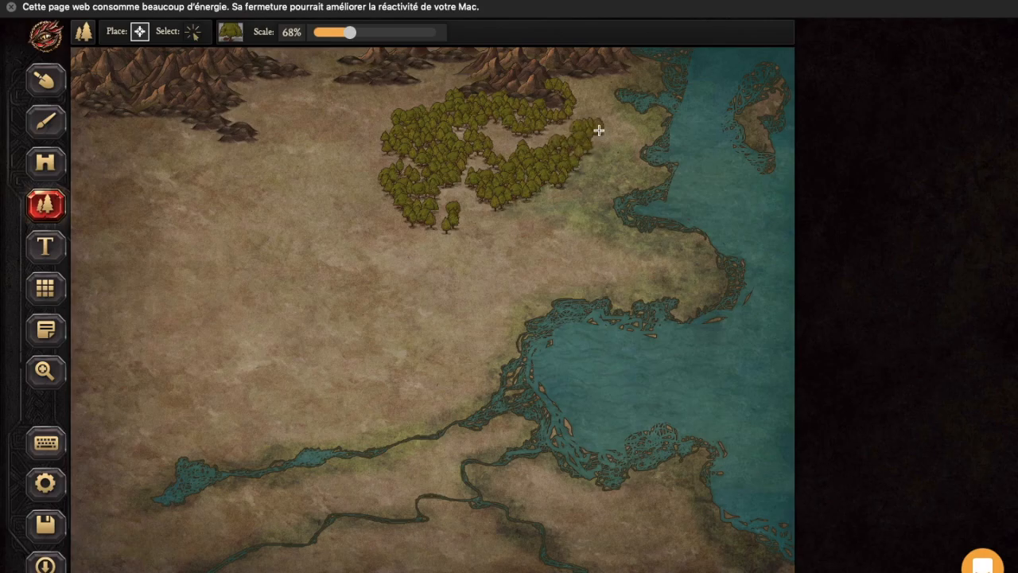
# Step: Extend the forest at 68% scale over the central and western land, the bay's northwestern shore and the eastern headland
pyautogui.moveTo(478, 231)
pyautogui.mouseDown()
pyautogui.moveTo(523, 225)
pyautogui.moveTo(528, 206)
pyautogui.moveTo(522, 232)
pyautogui.mouseUp()
pyautogui.moveTo(471, 251)
pyautogui.mouseDown()
pyautogui.moveTo(571, 234)
pyautogui.moveTo(573, 218)
pyautogui.moveTo(595, 245)
pyautogui.moveTo(601, 227)
pyautogui.moveTo(556, 197)
pyautogui.moveTo(539, 206)
pyautogui.moveTo(553, 242)
pyautogui.moveTo(549, 229)
pyautogui.moveTo(607, 239)
pyautogui.moveTo(587, 253)
pyautogui.mouseUp()
pyautogui.moveTo(368, 219)
pyautogui.mouseDown()
pyautogui.moveTo(339, 208)
pyautogui.moveTo(375, 230)
pyautogui.moveTo(330, 232)
pyautogui.moveTo(333, 218)
pyautogui.moveTo(308, 220)
pyautogui.moveTo(302, 202)
pyautogui.moveTo(324, 255)
pyautogui.moveTo(365, 244)
pyautogui.moveTo(371, 188)
pyautogui.mouseUp()
pyautogui.moveTo(338, 322)
pyautogui.mouseDown()
pyautogui.moveTo(394, 366)
pyautogui.moveTo(344, 376)
pyautogui.moveTo(398, 347)
pyautogui.moveTo(382, 370)
pyautogui.moveTo(385, 391)
pyautogui.moveTo(407, 417)
pyautogui.moveTo(336, 428)
pyautogui.moveTo(404, 432)
pyautogui.mouseUp()
pyautogui.moveTo(387, 394)
pyautogui.mouseDown()
pyautogui.moveTo(319, 438)
pyautogui.moveTo(420, 381)
pyautogui.moveTo(377, 428)
pyautogui.moveTo(440, 393)
pyautogui.moveTo(405, 361)
pyautogui.moveTo(373, 390)
pyautogui.moveTo(369, 352)
pyautogui.moveTo(396, 339)
pyautogui.moveTo(354, 317)
pyautogui.moveTo(296, 311)
pyautogui.moveTo(296, 336)
pyautogui.moveTo(272, 328)
pyautogui.moveTo(305, 310)
pyautogui.moveTo(204, 294)
pyautogui.moveTo(290, 321)
pyautogui.moveTo(218, 307)
pyautogui.moveTo(303, 370)
pyautogui.moveTo(323, 378)
pyautogui.moveTo(389, 350)
pyautogui.moveTo(460, 382)
pyautogui.moveTo(466, 411)
pyautogui.moveTo(524, 331)
pyautogui.moveTo(492, 332)
pyautogui.moveTo(459, 354)
pyautogui.moveTo(465, 333)
pyautogui.moveTo(535, 286)
pyautogui.moveTo(579, 276)
pyautogui.mouseUp()
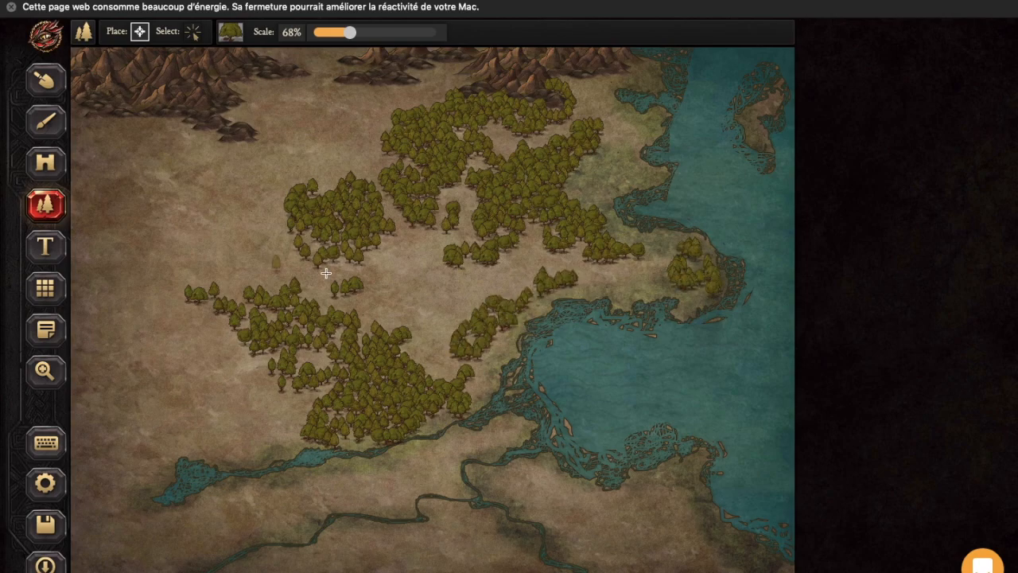
pyautogui.moveTo(144, 406)
pyautogui.mouseDown()
pyautogui.moveTo(169, 380)
pyautogui.moveTo(151, 402)
pyautogui.moveTo(135, 398)
pyautogui.moveTo(183, 377)
pyautogui.moveTo(231, 394)
pyautogui.moveTo(171, 407)
pyautogui.mouseUp()
pyautogui.moveTo(228, 326)
pyautogui.mouseDown()
pyautogui.moveTo(208, 291)
pyautogui.moveTo(181, 284)
pyautogui.moveTo(144, 304)
pyautogui.moveTo(146, 324)
pyautogui.moveTo(183, 314)
pyautogui.moveTo(156, 346)
pyautogui.moveTo(123, 336)
pyautogui.mouseUp()
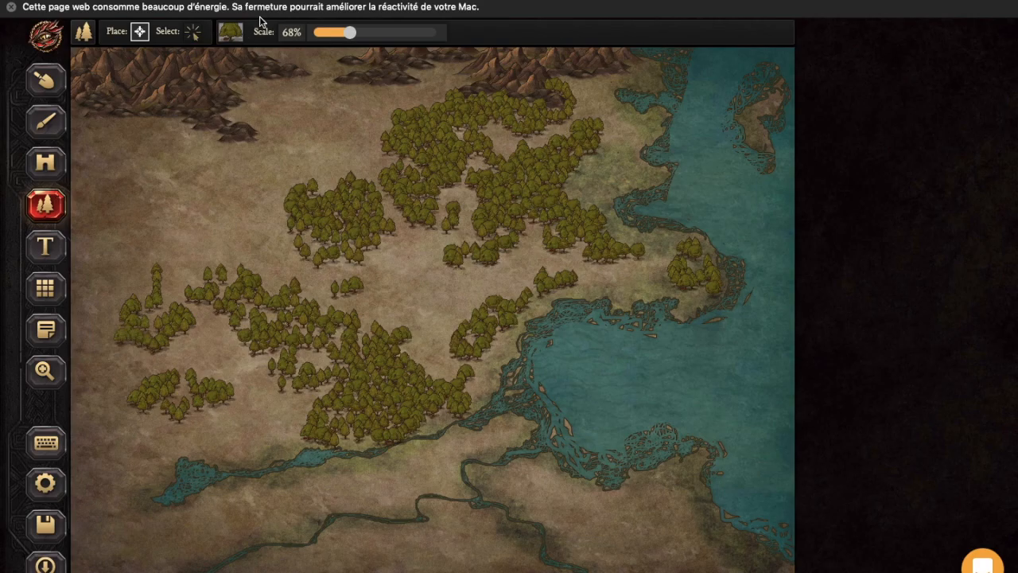
# Step: Carve a river from the northwestern mountains southeast to the bay with the size 3 circle subtract brush
pyautogui.click(61, 70)
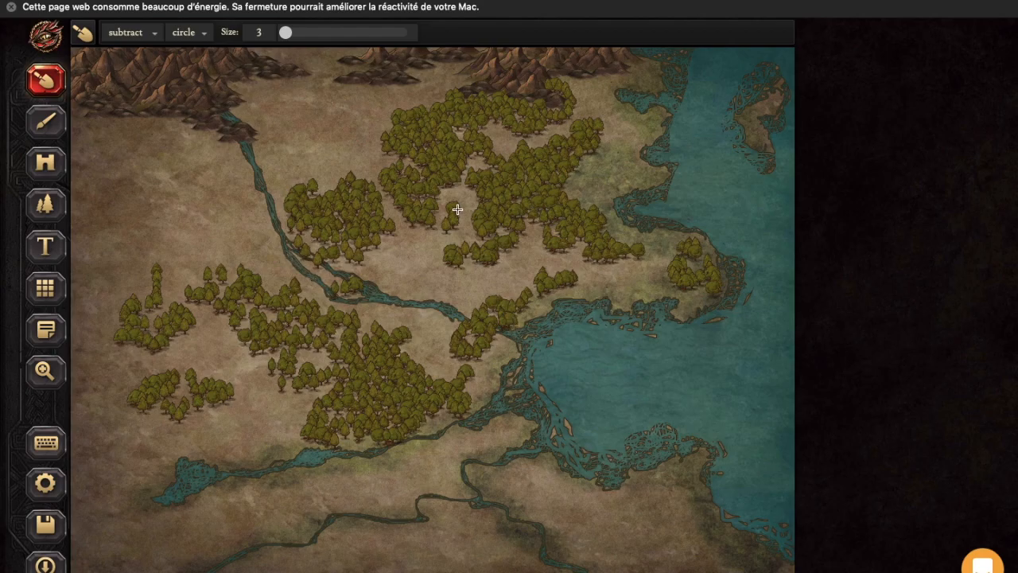
# Step: Place the City-01 object at 68% scale at the new river's source beside the northwestern mountains
pyautogui.click(40, 167)
pyautogui.click(233, 35)
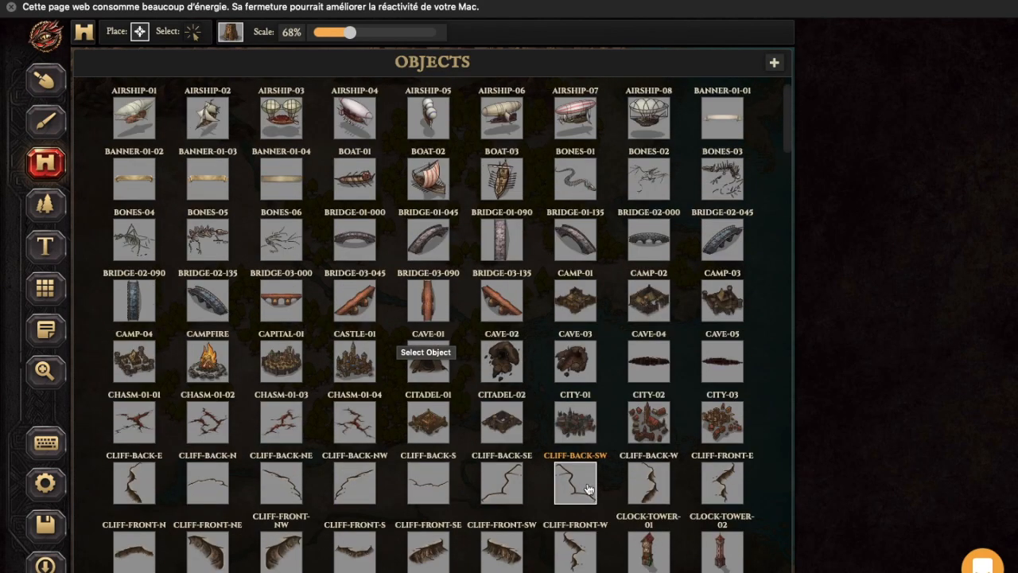
pyautogui.scroll(-20, 589, 489)
pyautogui.scroll(20, 648, 244)
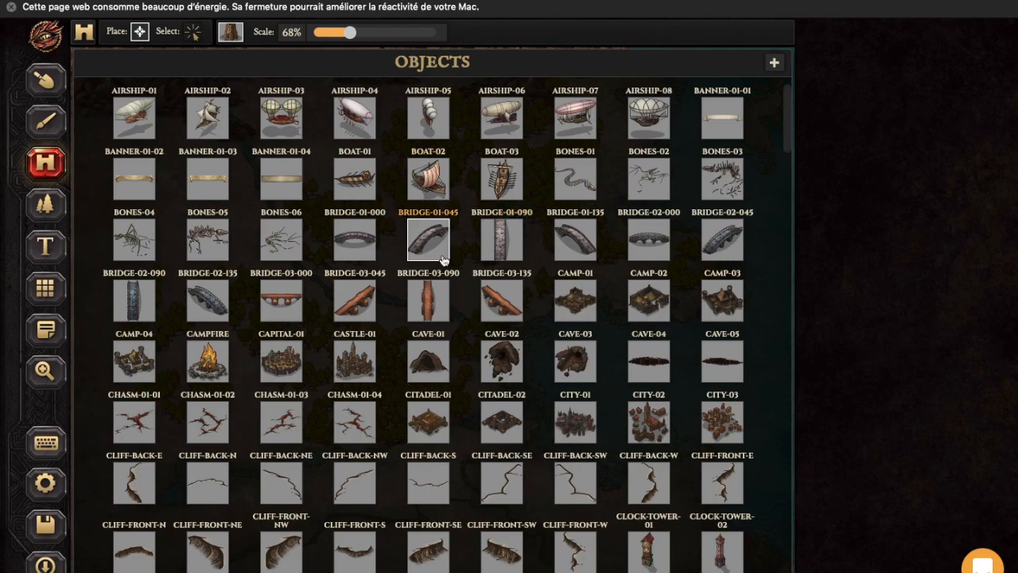
pyautogui.scroll(-1, 443, 260)
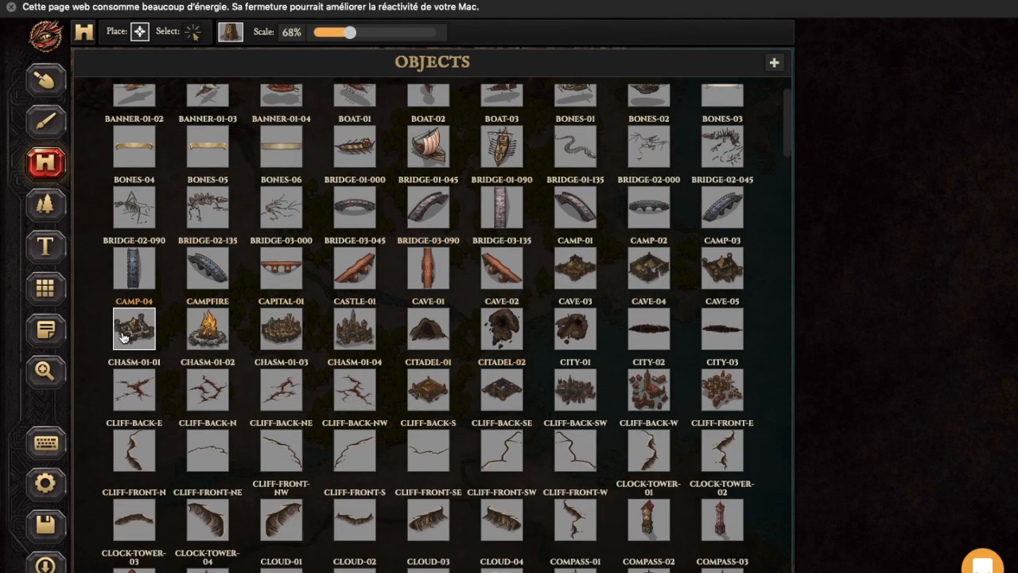
pyautogui.scroll(1, 576, 394)
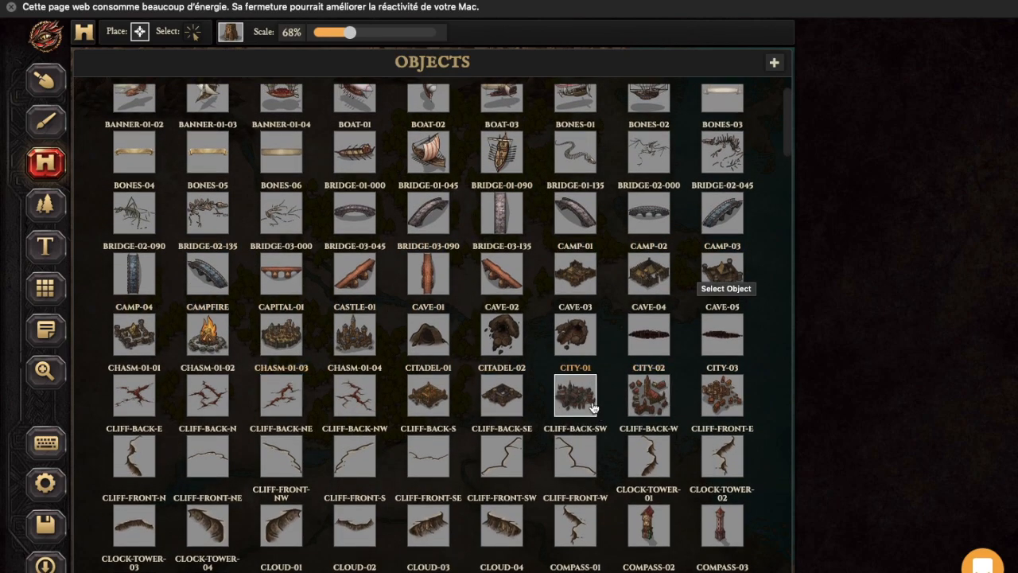
pyautogui.click(597, 406)
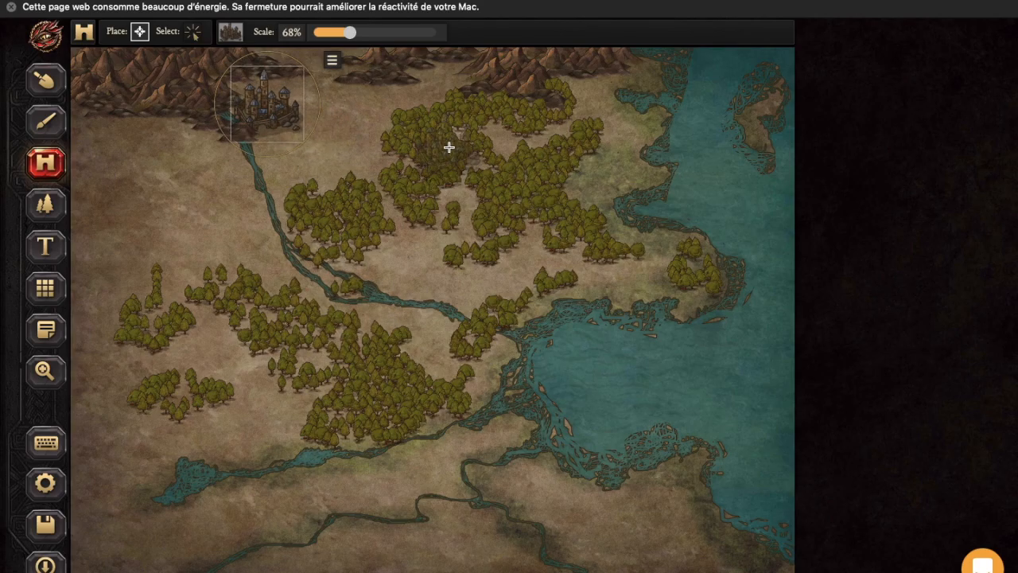
# Step: Build up the city at the river's source with two City-03 objects and a City-02 object at 51% scale
pyautogui.click(234, 38)
pyautogui.scroll(-3, 321, 338)
pyautogui.click(646, 142)
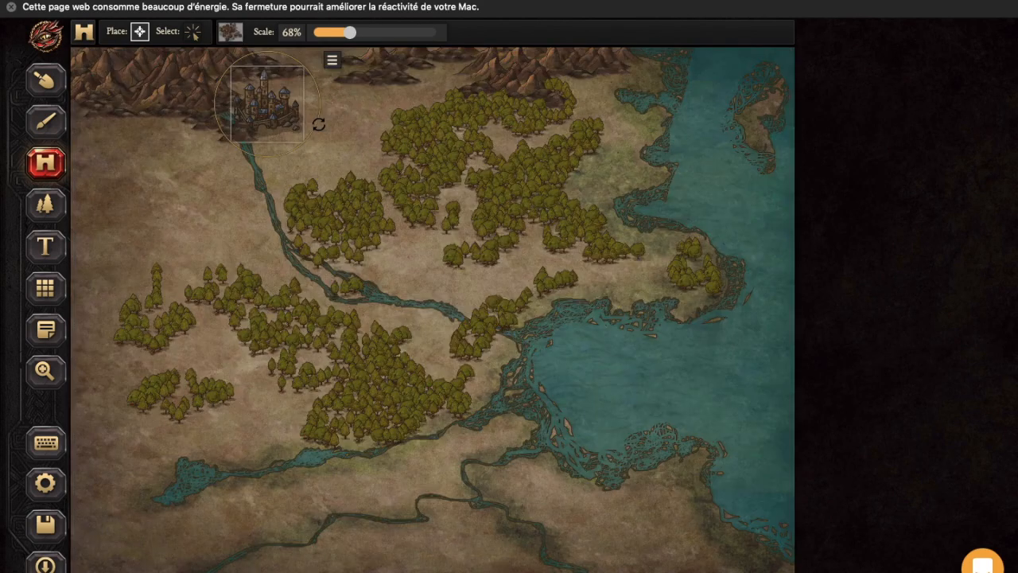
pyautogui.moveTo(350, 33); pyautogui.dragTo(339, 34)
pyautogui.click(312, 111)
pyautogui.click(254, 111)
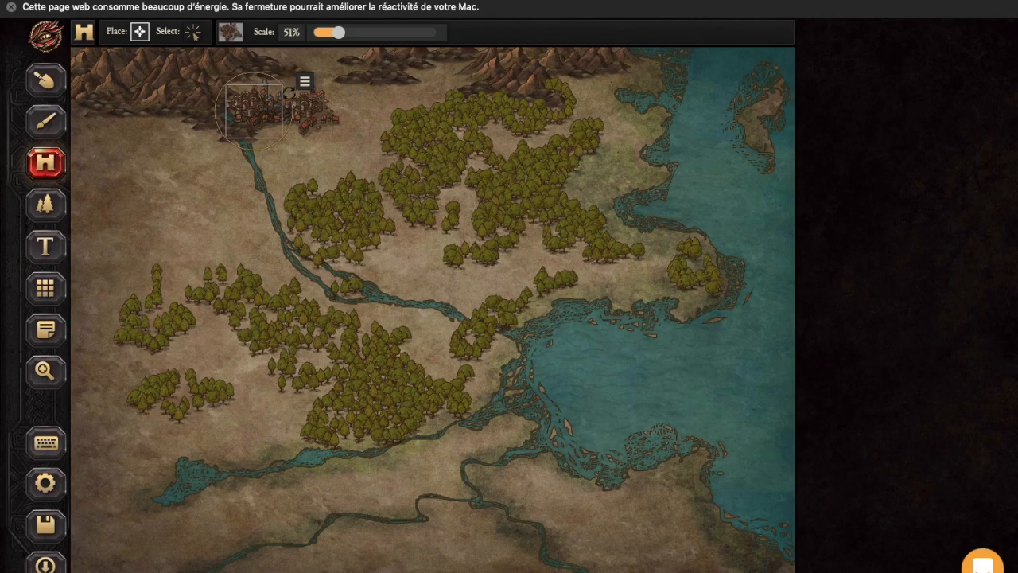
pyautogui.click(234, 33)
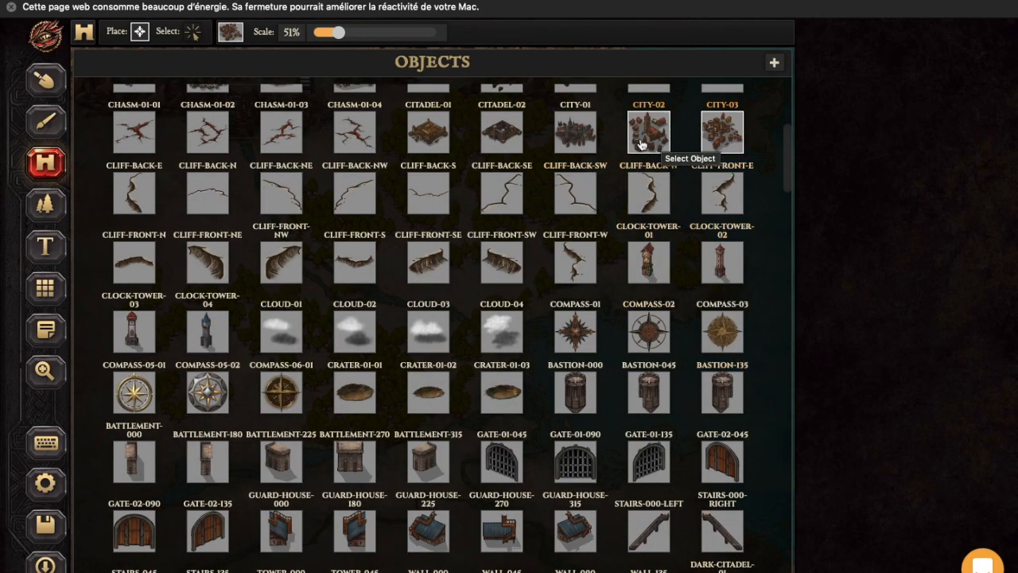
pyautogui.click(641, 144)
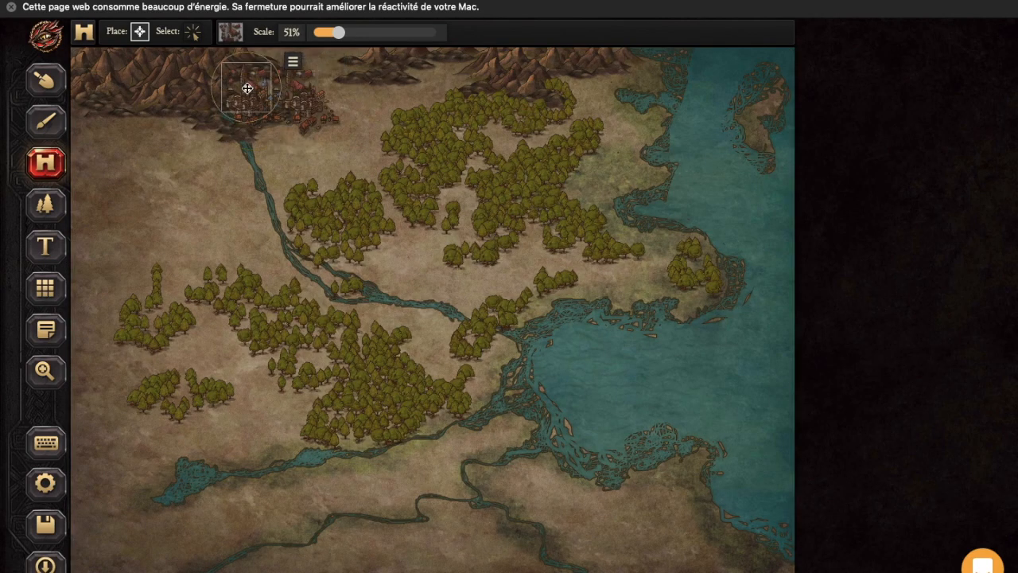
# Step: Paint a ground texture with pale wavy lines around the eastern and southern sides of the city
pyautogui.click(56, 120)
pyautogui.click(112, 34)
pyautogui.click(141, 116)
pyautogui.moveTo(279, 99)
pyautogui.mouseDown()
pyautogui.moveTo(326, 120)
pyautogui.moveTo(289, 125)
pyautogui.moveTo(308, 127)
pyautogui.moveTo(330, 92)
pyautogui.moveTo(315, 86)
pyautogui.moveTo(319, 139)
pyautogui.moveTo(260, 150)
pyautogui.moveTo(304, 141)
pyautogui.moveTo(367, 91)
pyautogui.mouseUp()
pyautogui.click(351, 32)
pyautogui.moveTo(239, 148); pyautogui.dragTo(200, 129)
pyautogui.click(47, 163)
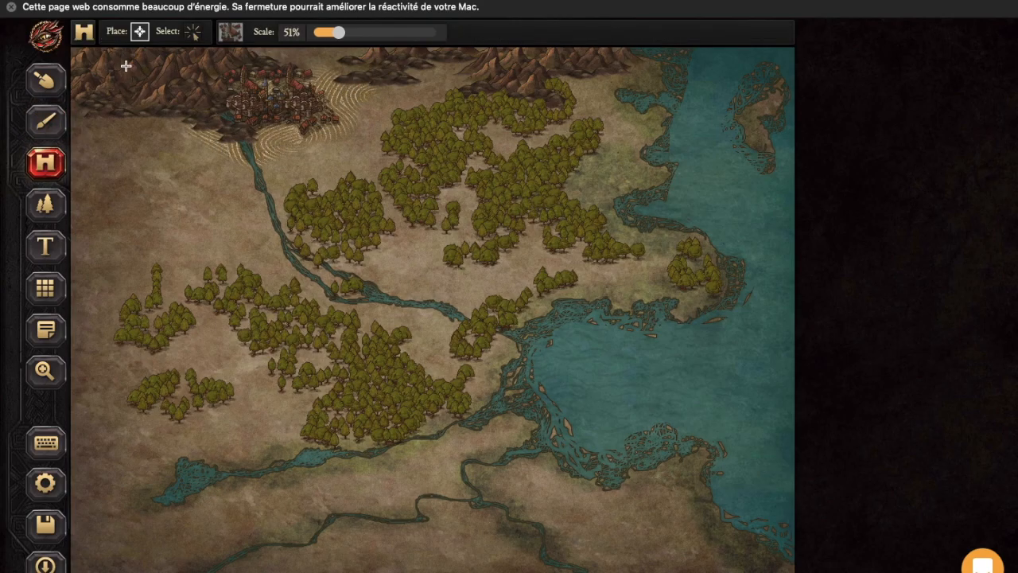
# Step: Place the Camp-04 object at 39% scale on the north bank of the central river
pyautogui.click(230, 32)
pyautogui.scroll(-8, 137, 164)
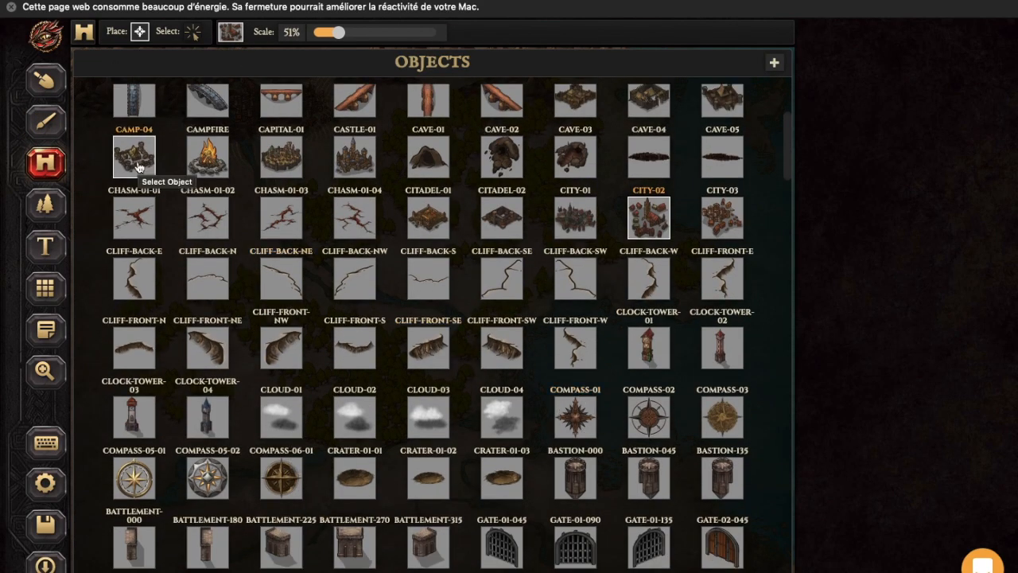
pyautogui.click(134, 158)
pyautogui.scroll(-3, 414, 286)
pyautogui.click(396, 279)
# Step: Place Camp-01 at 26% scale beside the western lake and at 29% scale at the river mouth on the bay
pyautogui.click(230, 32)
pyautogui.scroll(1, 591, 118)
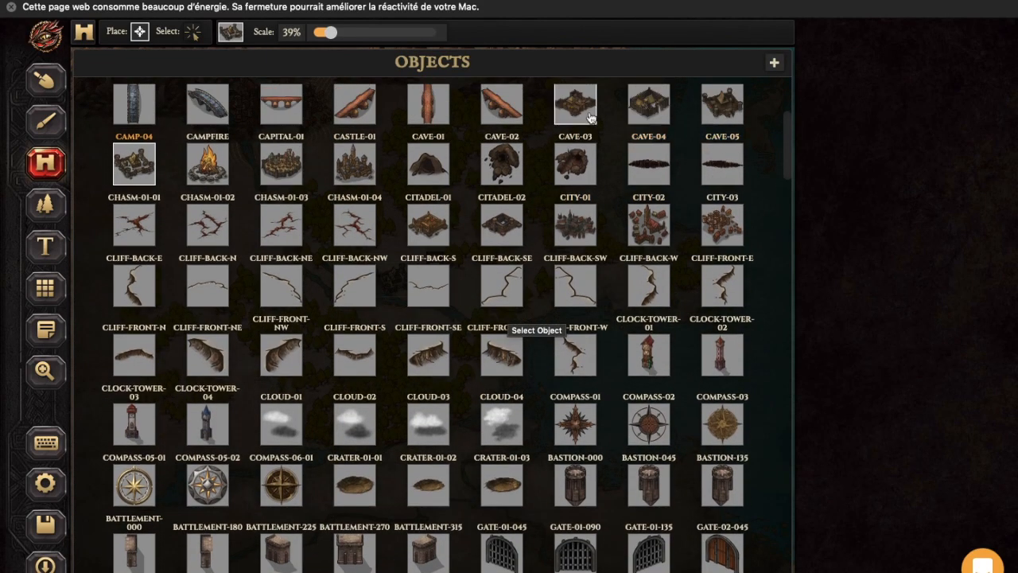
pyautogui.click(591, 118)
pyautogui.scroll(-3, 462, 340)
pyautogui.click(219, 452)
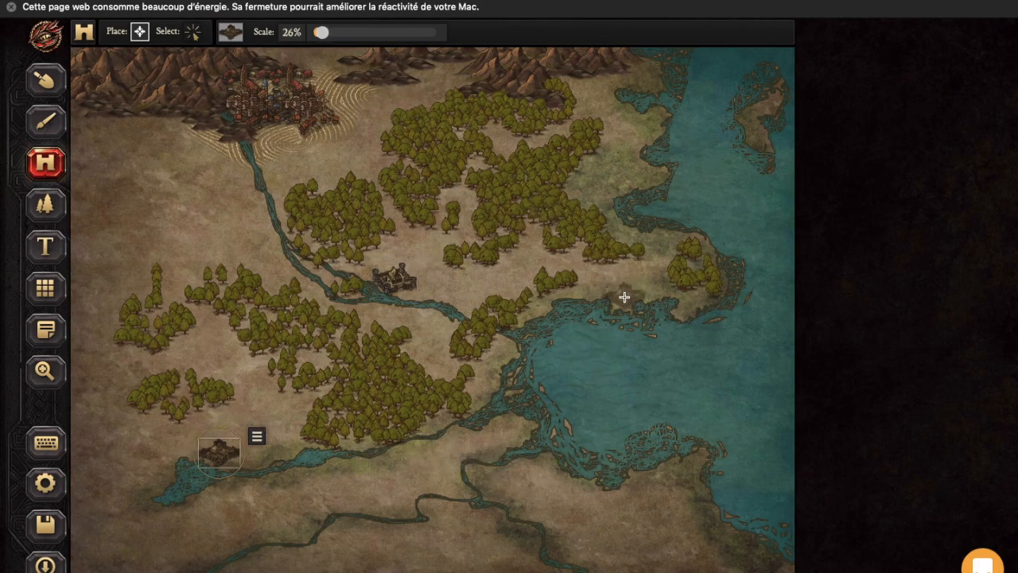
pyautogui.click(328, 32)
pyautogui.click(323, 32)
pyautogui.click(513, 429)
# Step: Place City-02 objects at 35% scale on the eastern peninsula, beside the central river camp, and clustered on the southeastern coast
pyautogui.click(230, 32)
pyautogui.scroll(-20, 493, 477)
pyautogui.scroll(20, 455, 398)
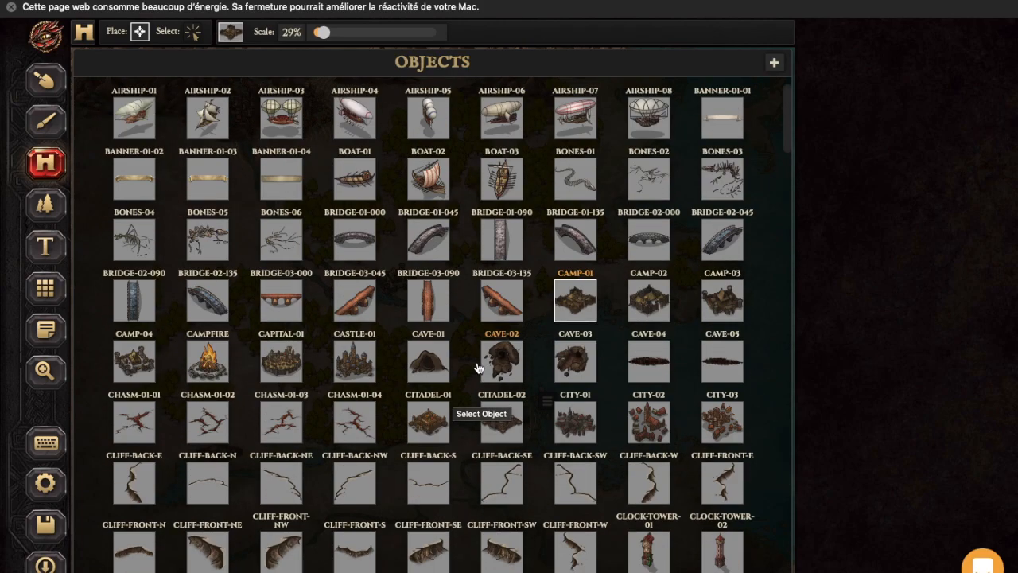
pyautogui.click(648, 422)
pyautogui.moveTo(323, 33); pyautogui.dragTo(328, 33)
pyautogui.click(654, 284)
pyautogui.click(417, 283)
pyautogui.click(692, 462)
pyautogui.click(699, 488)
pyautogui.click(675, 468)
# Step: Place a tall tower object at 48% scale and position it at the northern edge of the western forest
pyautogui.click(243, 40)
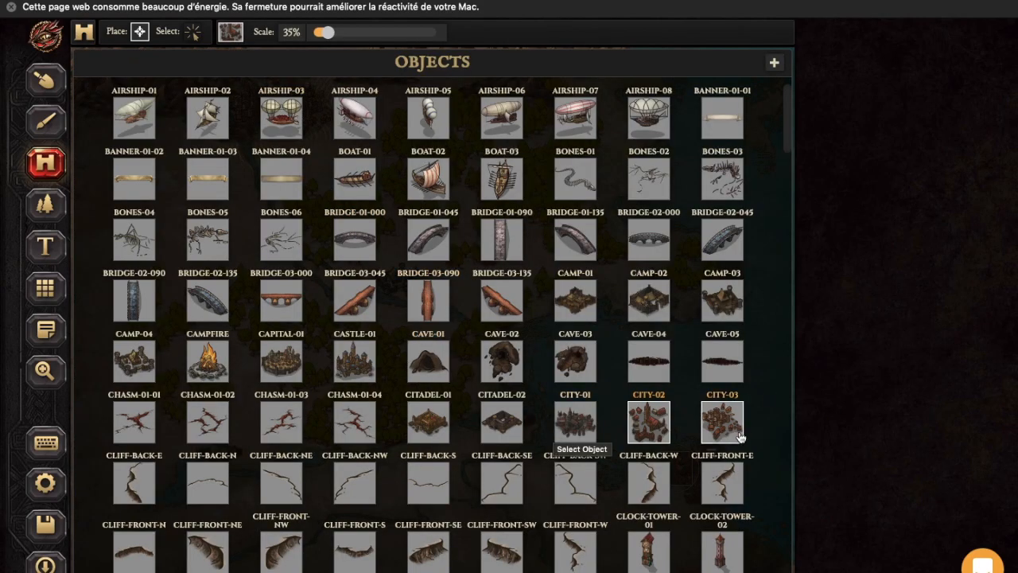
pyautogui.click(501, 426)
pyautogui.click(237, 37)
pyautogui.scroll(-20, 557, 410)
pyautogui.scroll(-10, 559, 411)
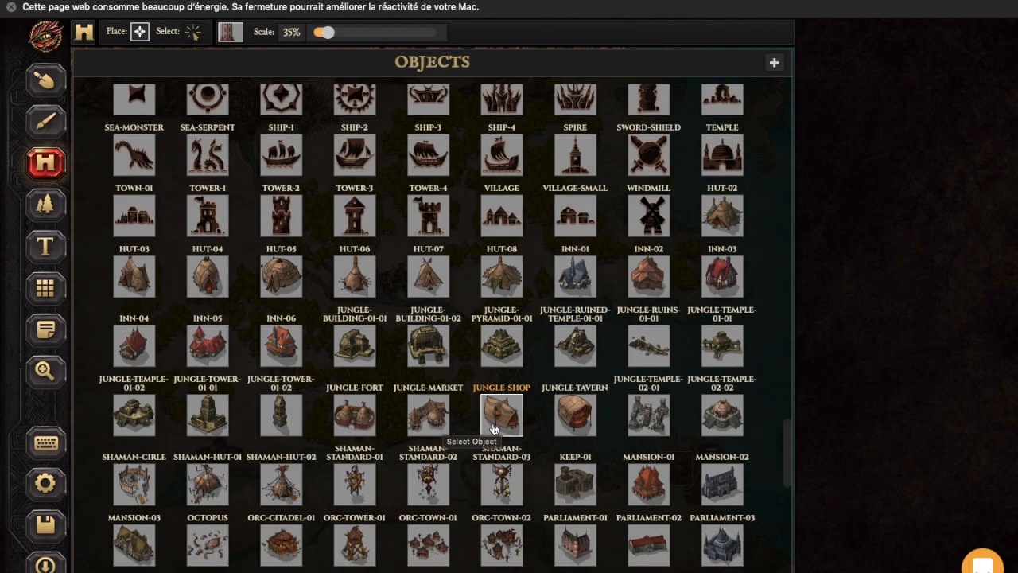
pyautogui.click(461, 484)
pyautogui.click(307, 337)
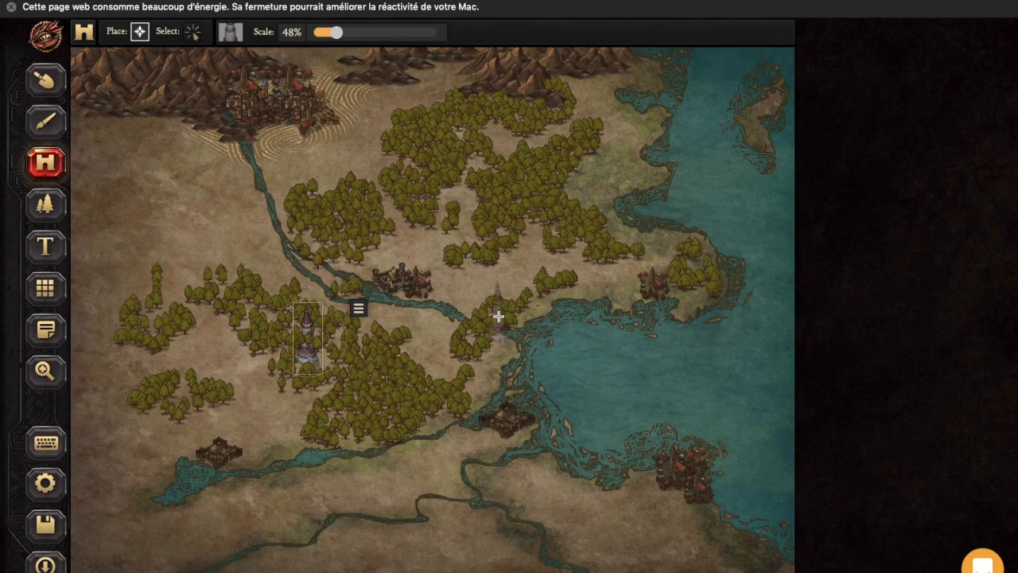
pyautogui.click(193, 32)
pyautogui.moveTo(307, 350); pyautogui.dragTo(464, 156)
pyautogui.moveTo(405, 215); pyautogui.dragTo(177, 288)
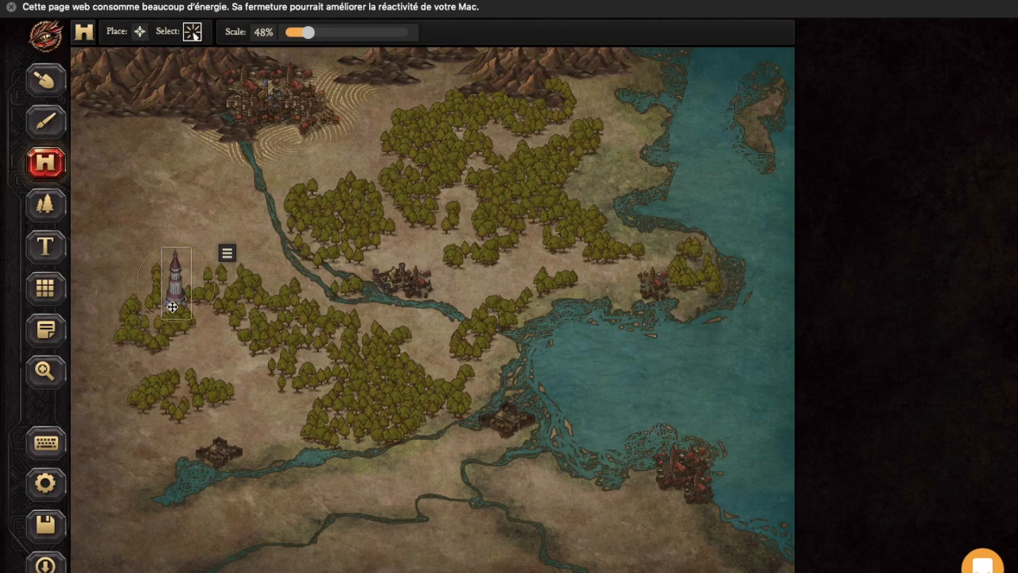
# Step: Place a teal banner marker just west of the large city in the northwestern mountains
pyautogui.click(134, 35)
pyautogui.click(231, 31)
pyautogui.click(355, 436)
pyautogui.click(216, 76)
# Step: Place dark settlement objects at 47% scale in the northern forest, plus smaller ones by the northern mountains and the bay's northwestern corner
pyautogui.moveTo(337, 33); pyautogui.dragTo(345, 35)
pyautogui.click(229, 34)
pyautogui.click(282, 369)
pyautogui.moveTo(344, 33)
pyautogui.mouseDown()
pyautogui.moveTo(323, 36)
pyautogui.moveTo(335, 33)
pyautogui.mouseUp()
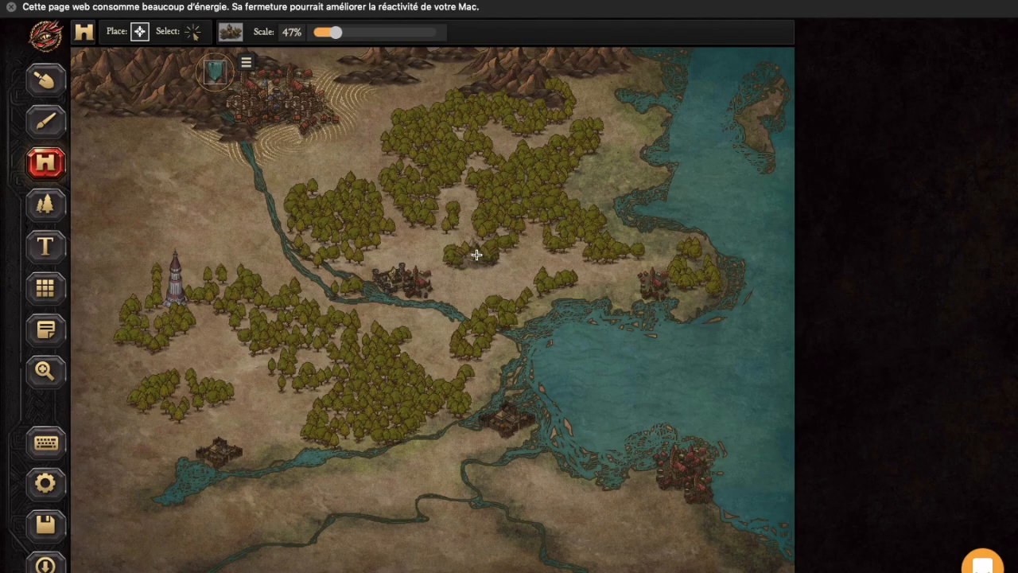
pyautogui.click(460, 234)
pyautogui.click(492, 127)
pyautogui.click(572, 78)
pyautogui.moveTo(332, 37); pyautogui.dragTo(325, 34)
pyautogui.click(532, 312)
# Step: Try the Stone-02 and Biome-01 textures on the size 36 foreground brush
pyautogui.click(48, 123)
pyautogui.click(112, 33)
pyautogui.click(562, 164)
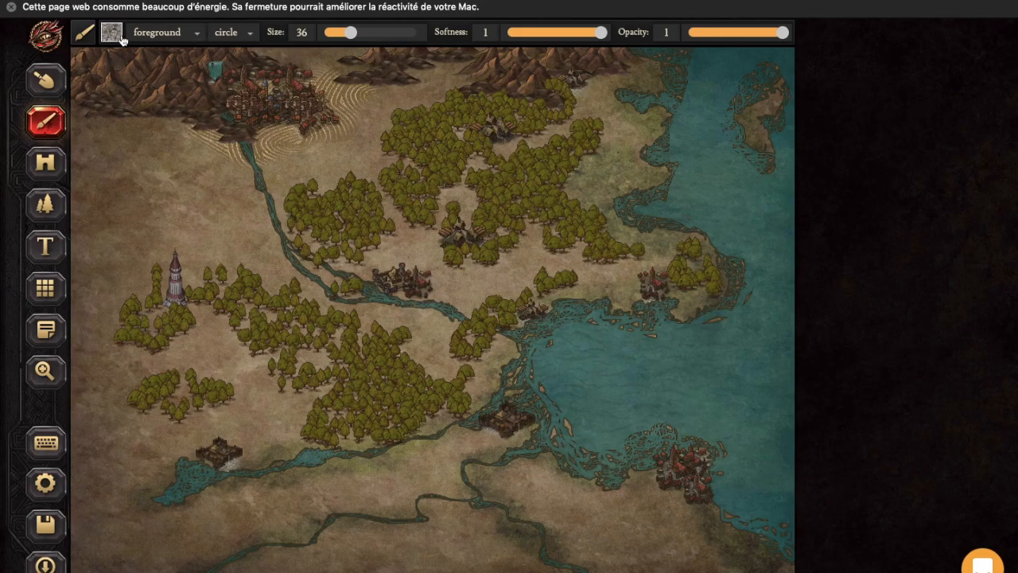
pyautogui.click(112, 32)
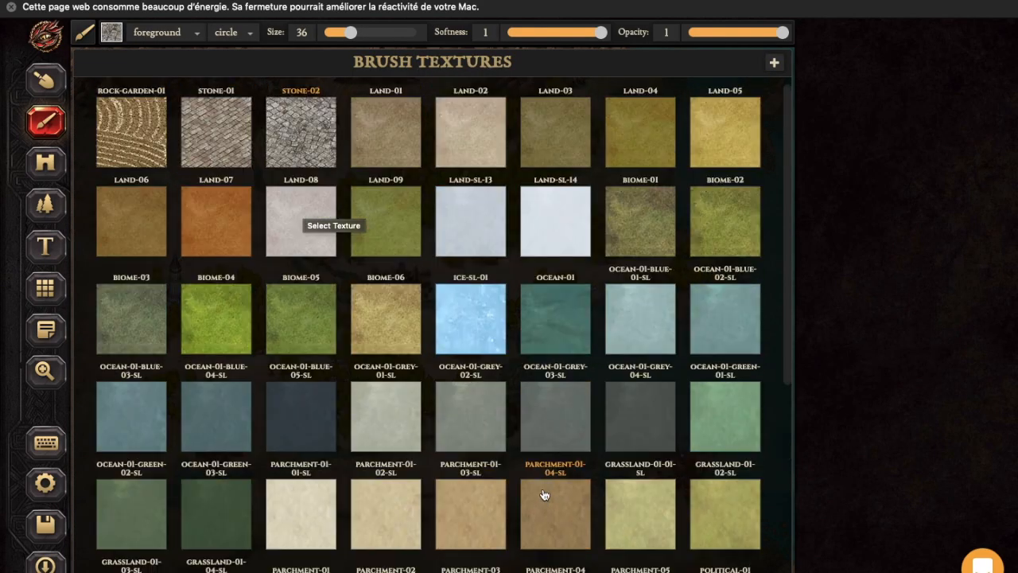
pyautogui.click(622, 230)
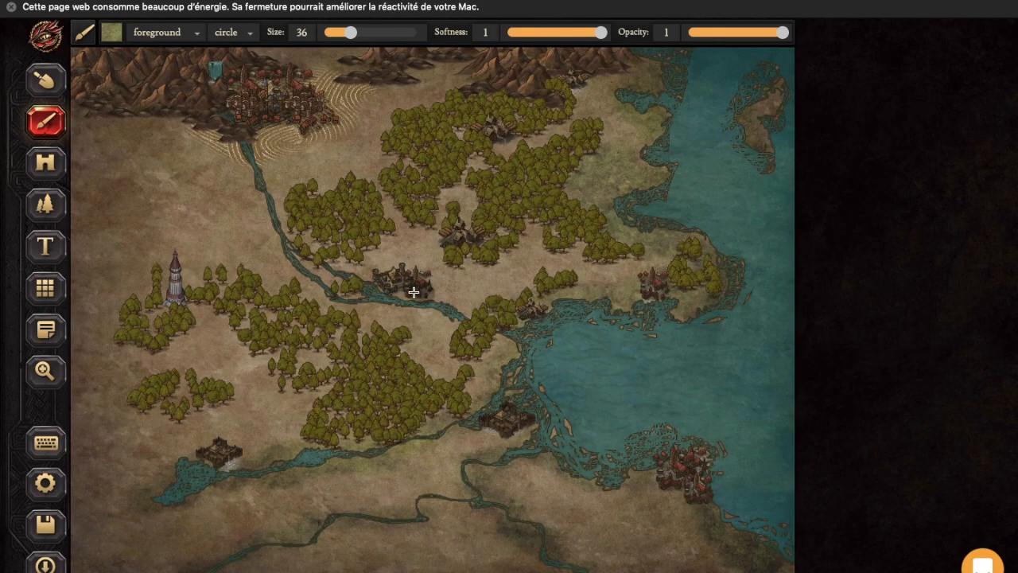
pyautogui.click(48, 205)
pyautogui.click(230, 33)
pyautogui.click(135, 266)
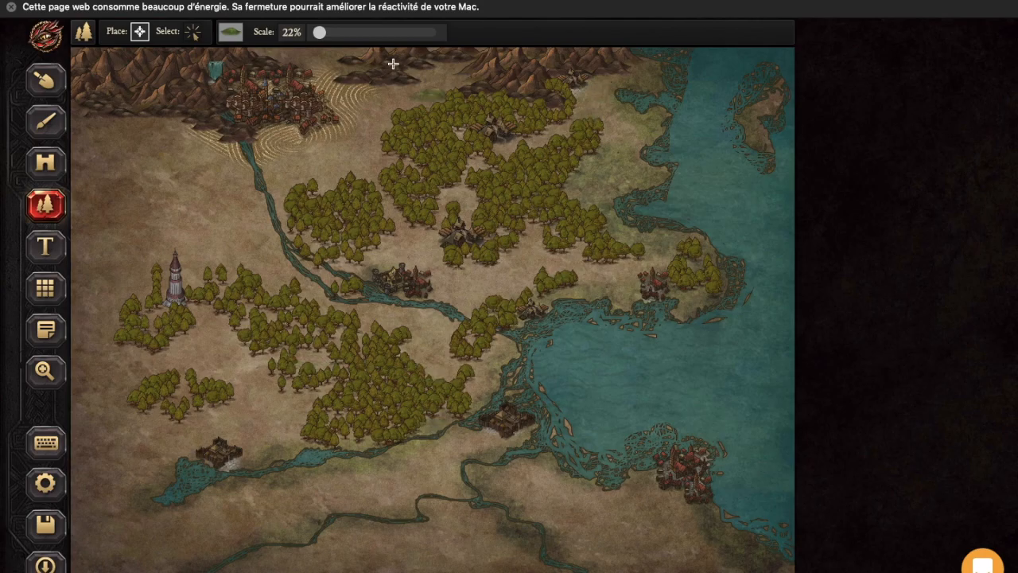
pyautogui.click(230, 32)
pyautogui.click(205, 328)
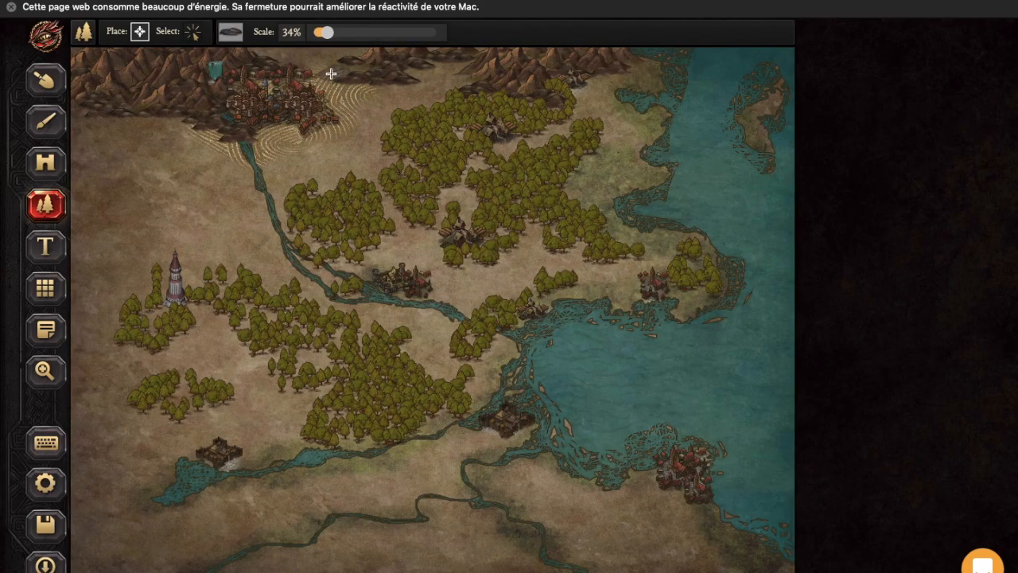
pyautogui.click(45, 371)
pyautogui.click(45, 122)
pyautogui.click(46, 80)
pyautogui.click(128, 33)
pyautogui.click(124, 57)
pyautogui.click(124, 33)
pyautogui.click(49, 159)
# Step: Reposition the tower slightly farther west at the northern edge of the western forest
pyautogui.click(193, 33)
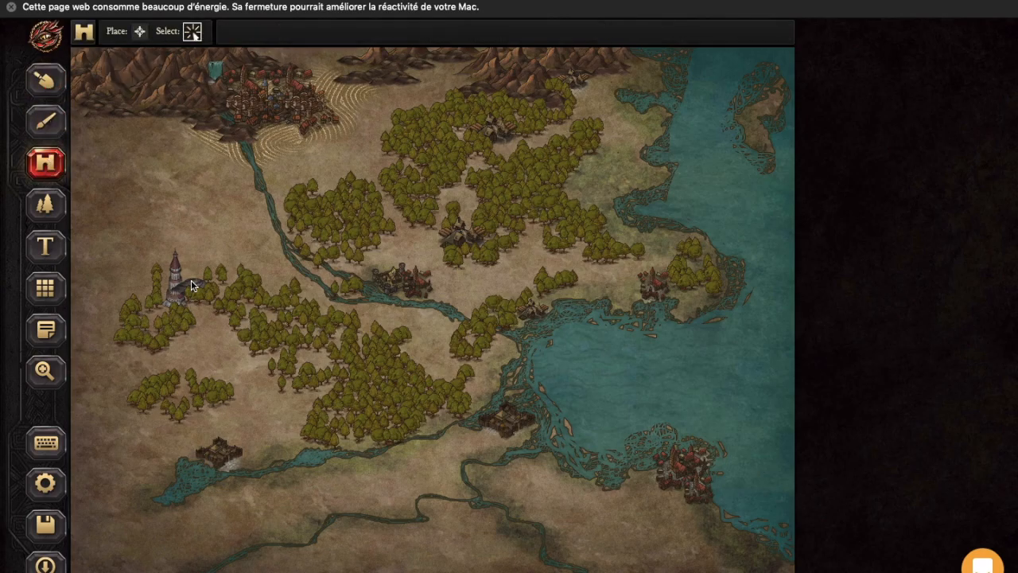
pyautogui.moveTo(188, 282); pyautogui.dragTo(170, 282)
pyautogui.click(194, 280)
pyautogui.click(170, 284)
pyautogui.click(212, 303)
# Step: Paint green trees at 63% scale along the northeastern coast, north of the bay and around the central river town
pyautogui.click(45, 205)
pyautogui.click(231, 32)
pyautogui.click(648, 334)
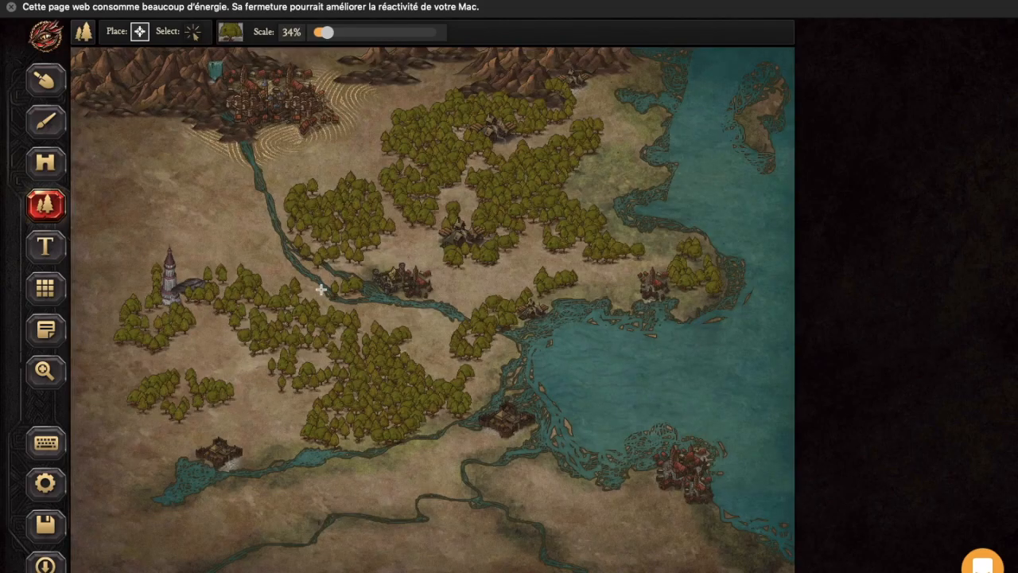
pyautogui.moveTo(590, 199)
pyautogui.mouseDown()
pyautogui.moveTo(626, 187)
pyautogui.moveTo(629, 160)
pyautogui.moveTo(651, 138)
pyautogui.mouseUp()
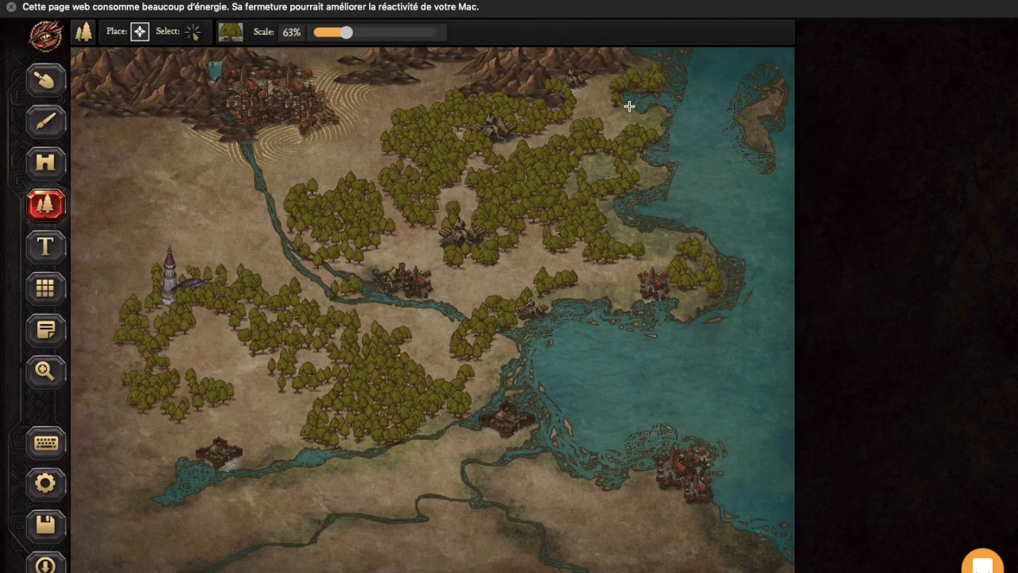
pyautogui.moveTo(559, 276)
pyautogui.mouseDown()
pyautogui.moveTo(529, 258)
pyautogui.moveTo(539, 293)
pyautogui.mouseUp()
pyautogui.moveTo(436, 270)
pyautogui.mouseDown()
pyautogui.moveTo(381, 262)
pyautogui.moveTo(419, 306)
pyautogui.mouseUp()
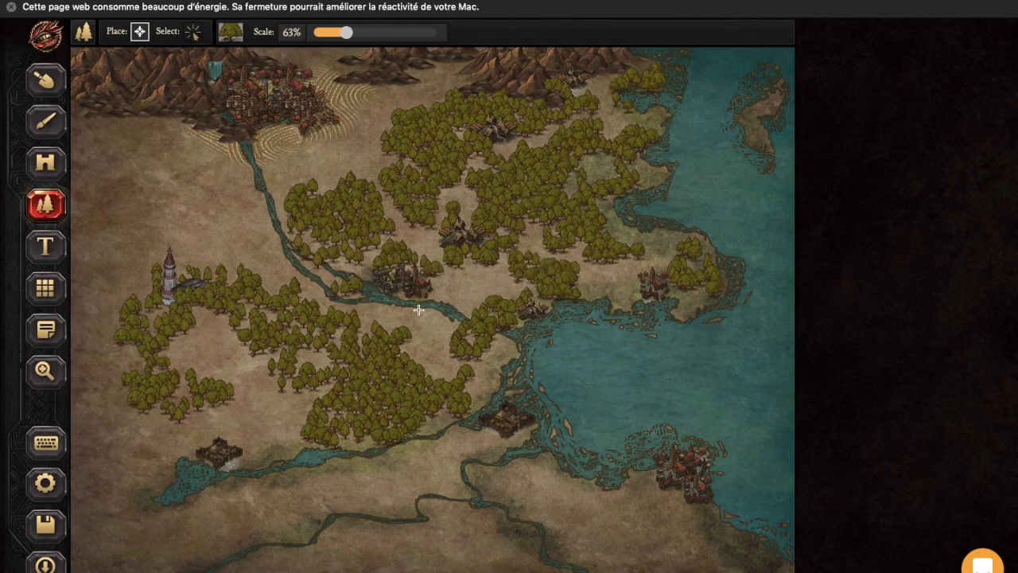
# Step: Fill the land south and southwest of the bay with trees, reaching the southeastern city and the southern river
pyautogui.moveTo(387, 478)
pyautogui.mouseDown()
pyautogui.moveTo(411, 452)
pyautogui.moveTo(389, 480)
pyautogui.moveTo(468, 493)
pyautogui.moveTo(467, 453)
pyautogui.moveTo(483, 438)
pyautogui.moveTo(508, 470)
pyautogui.moveTo(560, 471)
pyautogui.moveTo(524, 484)
pyautogui.moveTo(585, 491)
pyautogui.mouseUp()
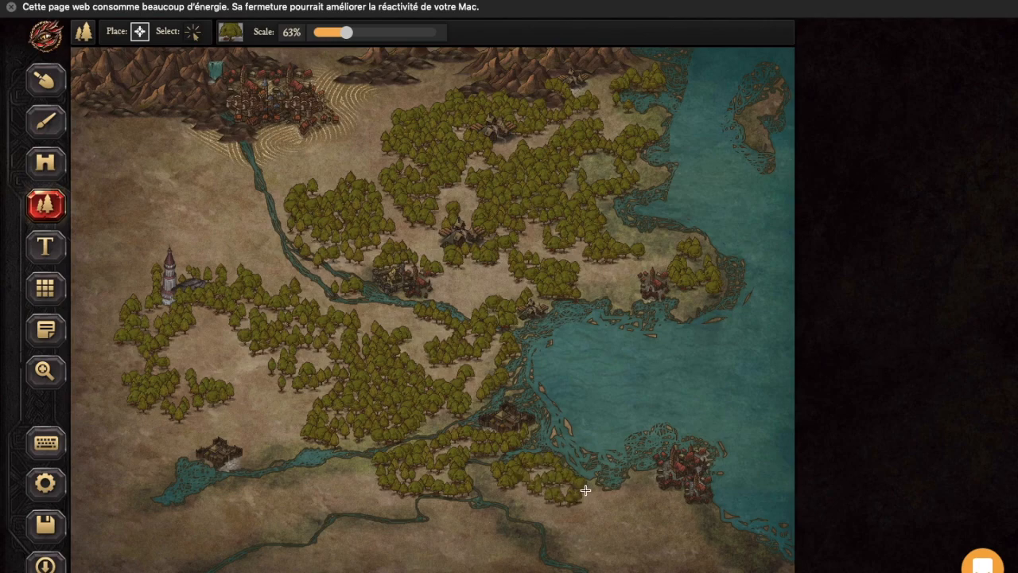
pyautogui.moveTo(653, 507)
pyautogui.mouseDown()
pyautogui.moveTo(666, 532)
pyautogui.moveTo(515, 506)
pyautogui.mouseUp()
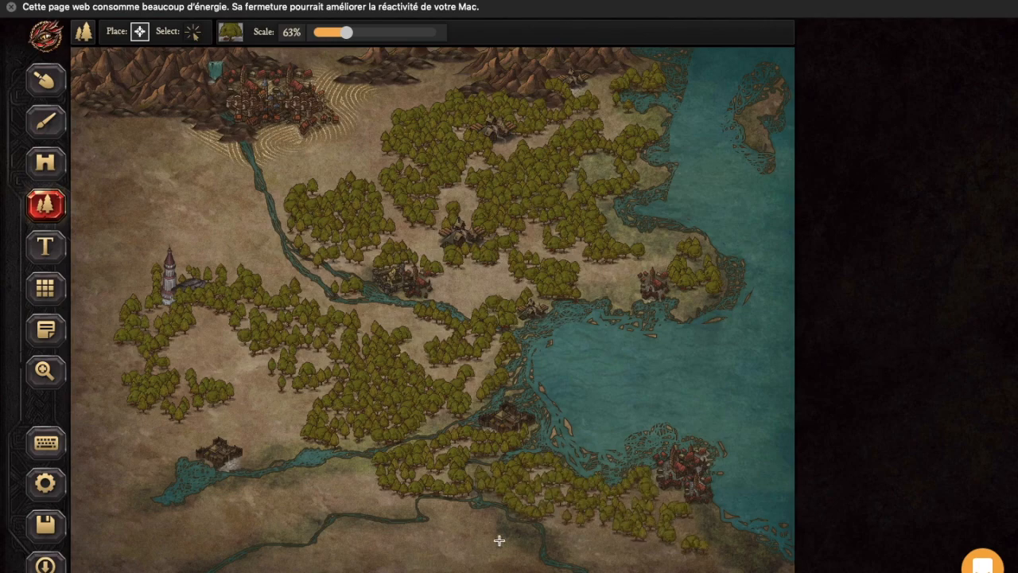
pyautogui.moveTo(539, 567); pyautogui.dragTo(515, 550)
# Step: Thicken the western forests and add trees along the northern river and around the mountain city
pyautogui.moveTo(147, 406)
pyautogui.mouseDown()
pyautogui.moveTo(175, 436)
pyautogui.moveTo(191, 345)
pyautogui.moveTo(167, 344)
pyautogui.moveTo(212, 329)
pyautogui.moveTo(281, 402)
pyautogui.mouseUp()
pyautogui.moveTo(100, 353)
pyautogui.mouseDown()
pyautogui.moveTo(133, 368)
pyautogui.moveTo(107, 427)
pyautogui.mouseUp()
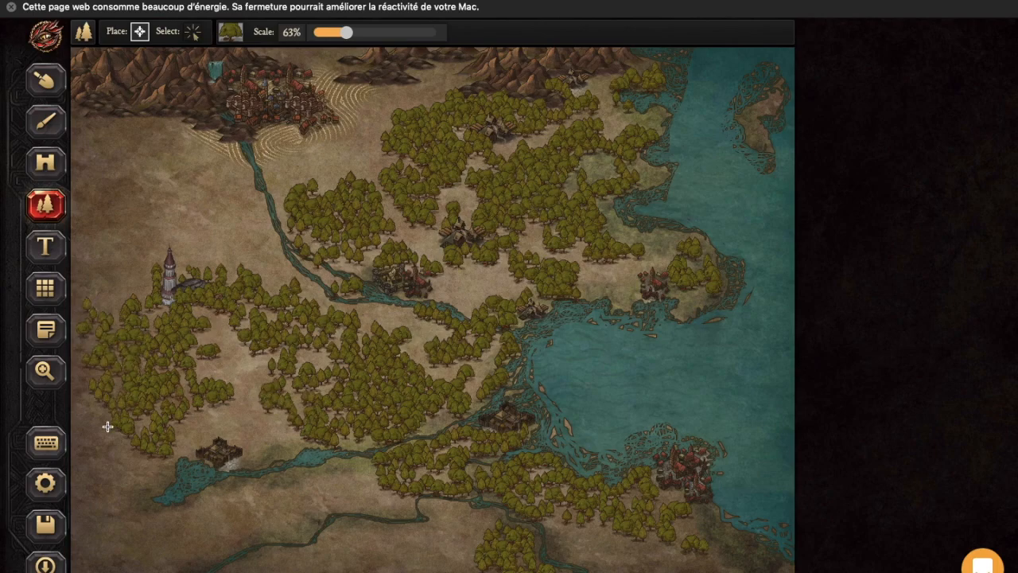
pyautogui.moveTo(232, 157)
pyautogui.mouseDown()
pyautogui.moveTo(189, 135)
pyautogui.moveTo(223, 169)
pyautogui.mouseUp()
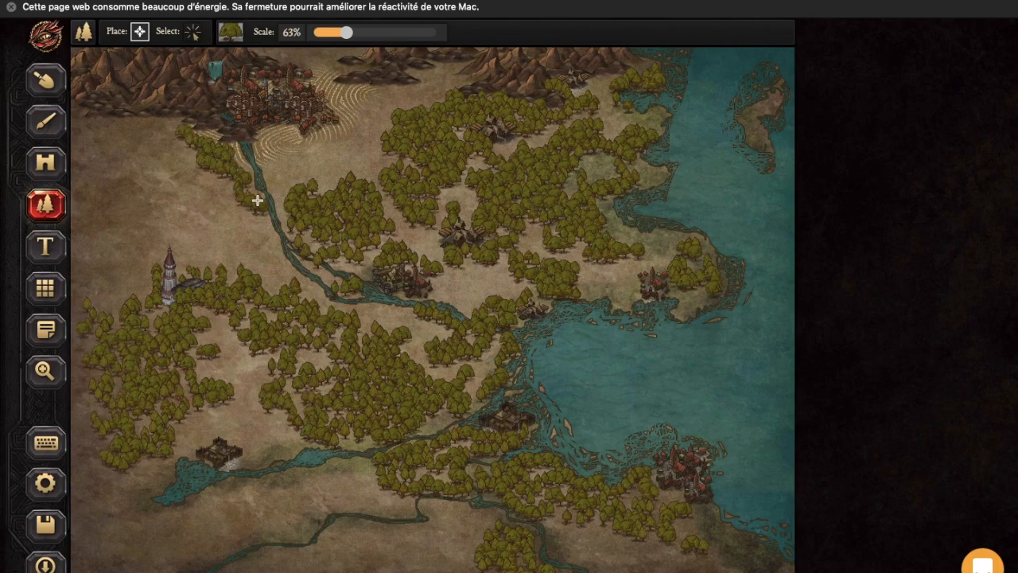
pyautogui.moveTo(448, 67)
pyautogui.mouseDown()
pyautogui.moveTo(341, 170)
pyautogui.moveTo(309, 169)
pyautogui.mouseUp()
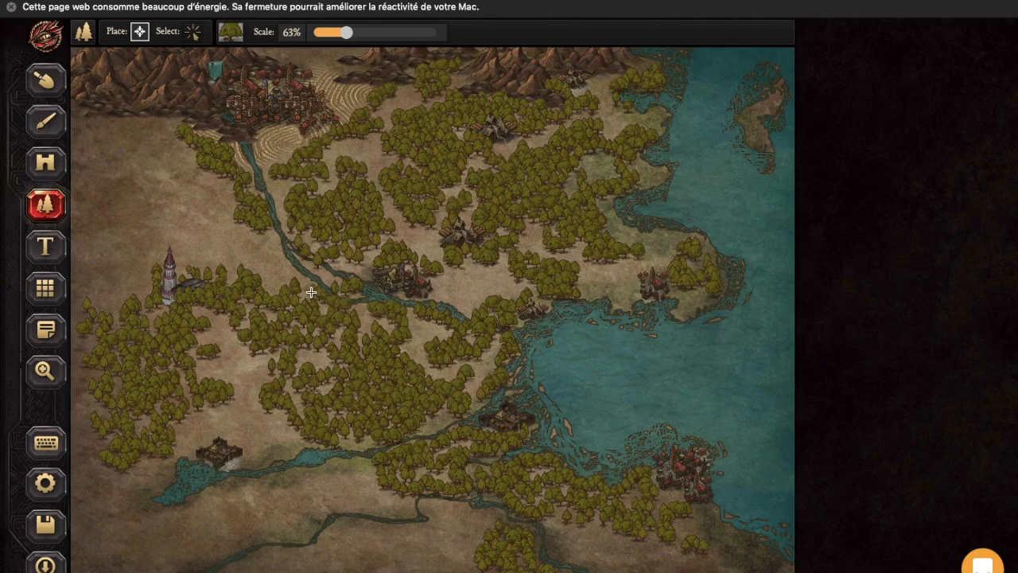
# Step: Add tree clusters south of the western lake and along the southern river
pyautogui.moveTo(174, 506)
pyautogui.mouseDown()
pyautogui.moveTo(136, 512)
pyautogui.moveTo(127, 550)
pyautogui.mouseUp()
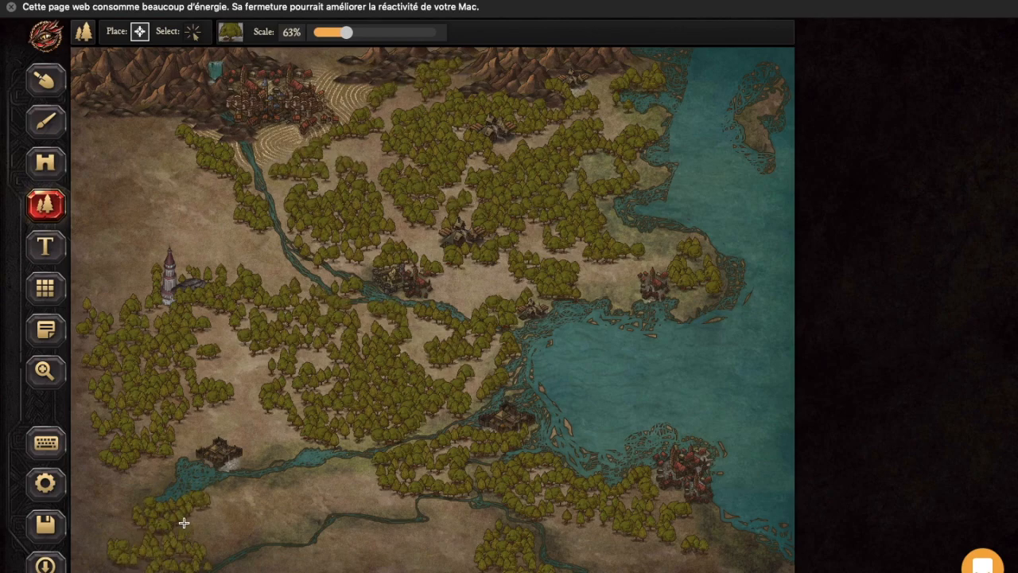
pyautogui.moveTo(188, 533)
pyautogui.mouseDown()
pyautogui.moveTo(256, 483)
pyautogui.moveTo(277, 516)
pyautogui.mouseUp()
pyautogui.moveTo(322, 555)
pyautogui.mouseDown()
pyautogui.moveTo(366, 531)
pyautogui.moveTo(383, 551)
pyautogui.mouseUp()
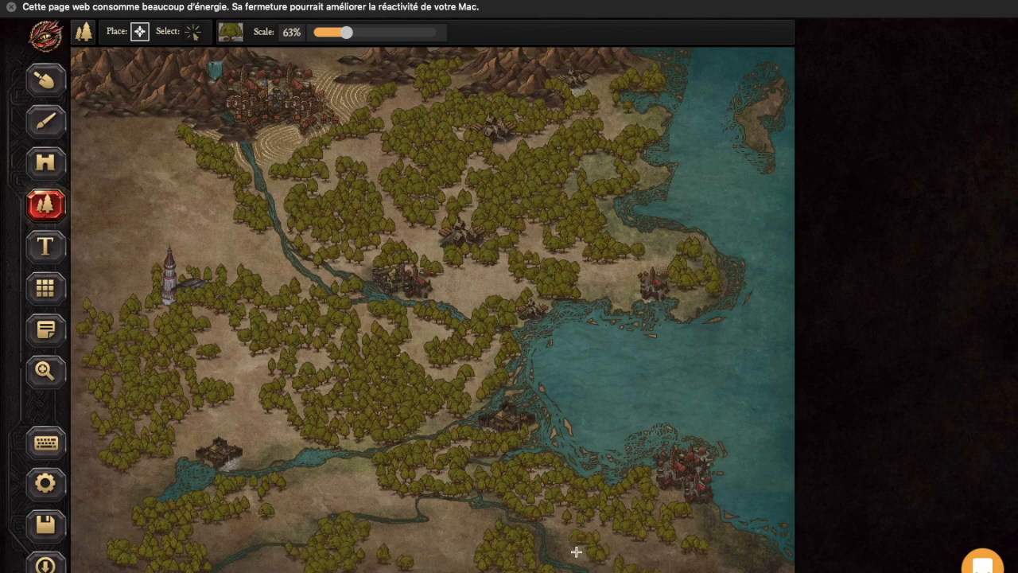
# Step: Cover the northwestern land between the mountains and the tower with trees, extending east toward the river
pyautogui.moveTo(101, 428)
pyautogui.mouseDown()
pyautogui.moveTo(98, 238)
pyautogui.moveTo(142, 198)
pyautogui.mouseUp()
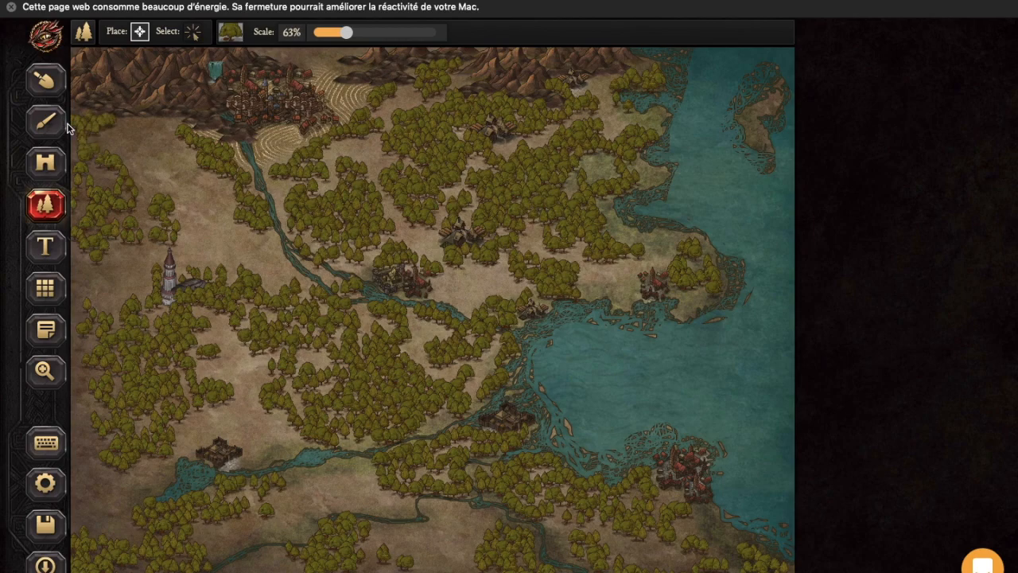
pyautogui.moveTo(90, 157); pyautogui.dragTo(134, 226)
pyautogui.moveTo(212, 229)
pyautogui.mouseDown()
pyautogui.moveTo(209, 189)
pyautogui.moveTo(256, 243)
pyautogui.mouseUp()
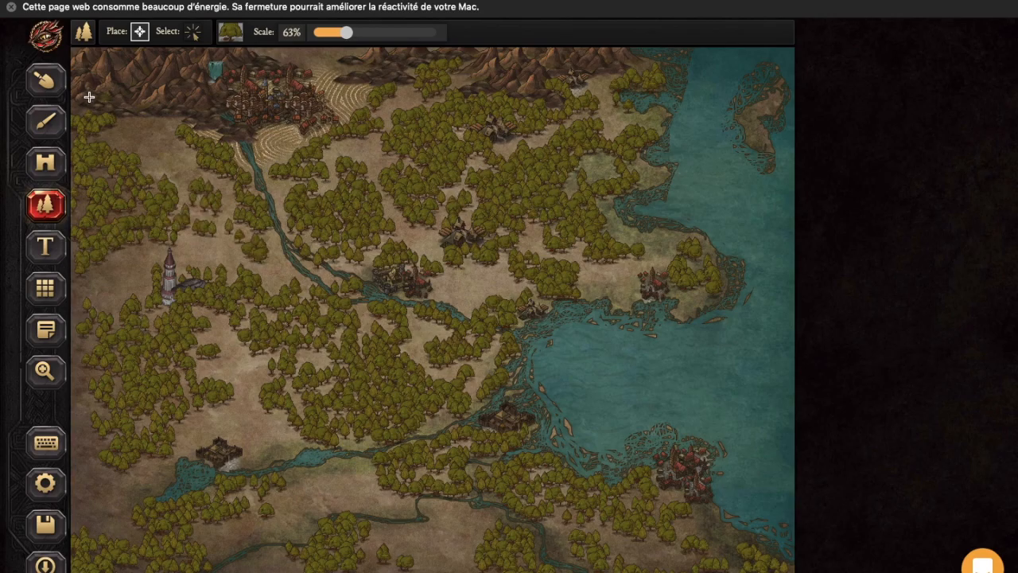
# Step: Paint Land-07 orange and ochre ground patches between the forest trees with the size 36 circle foreground brush
pyautogui.click(46, 122)
pyautogui.click(111, 33)
pyautogui.click(223, 237)
pyautogui.moveTo(371, 183)
pyautogui.mouseDown()
pyautogui.moveTo(442, 260)
pyautogui.moveTo(472, 168)
pyautogui.moveTo(587, 117)
pyautogui.mouseUp()
pyautogui.moveTo(455, 80)
pyautogui.mouseDown()
pyautogui.moveTo(514, 102)
pyautogui.moveTo(558, 169)
pyautogui.moveTo(564, 264)
pyautogui.moveTo(587, 270)
pyautogui.mouseUp()
pyautogui.moveTo(413, 321)
pyautogui.mouseDown()
pyautogui.moveTo(489, 349)
pyautogui.moveTo(440, 407)
pyautogui.mouseUp()
pyautogui.moveTo(300, 383)
pyautogui.mouseDown()
pyautogui.moveTo(325, 368)
pyautogui.moveTo(336, 428)
pyautogui.mouseUp()
pyautogui.moveTo(188, 385)
pyautogui.mouseDown()
pyautogui.moveTo(150, 307)
pyautogui.moveTo(168, 332)
pyautogui.mouseUp()
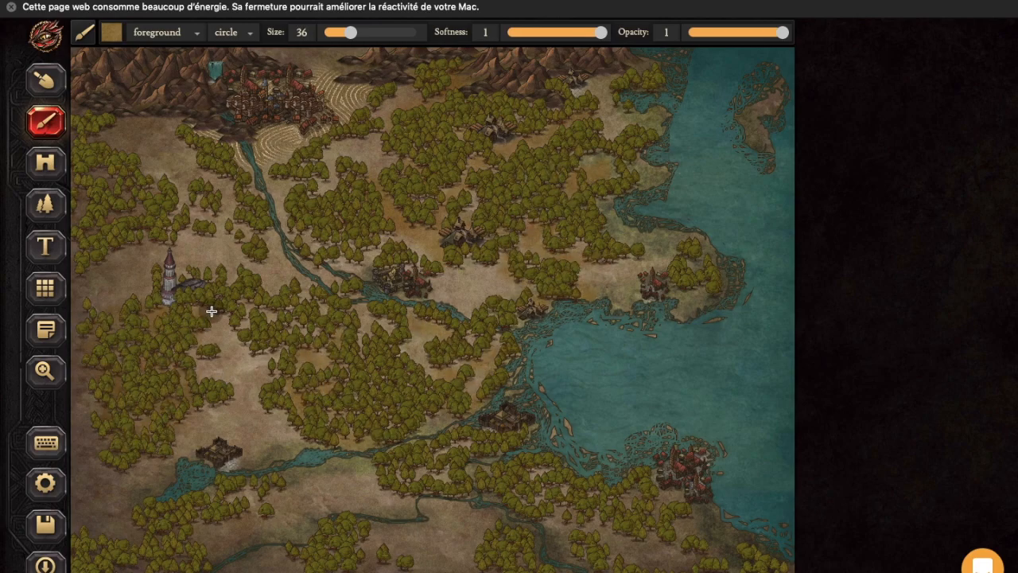
pyautogui.moveTo(463, 436); pyautogui.dragTo(479, 433)
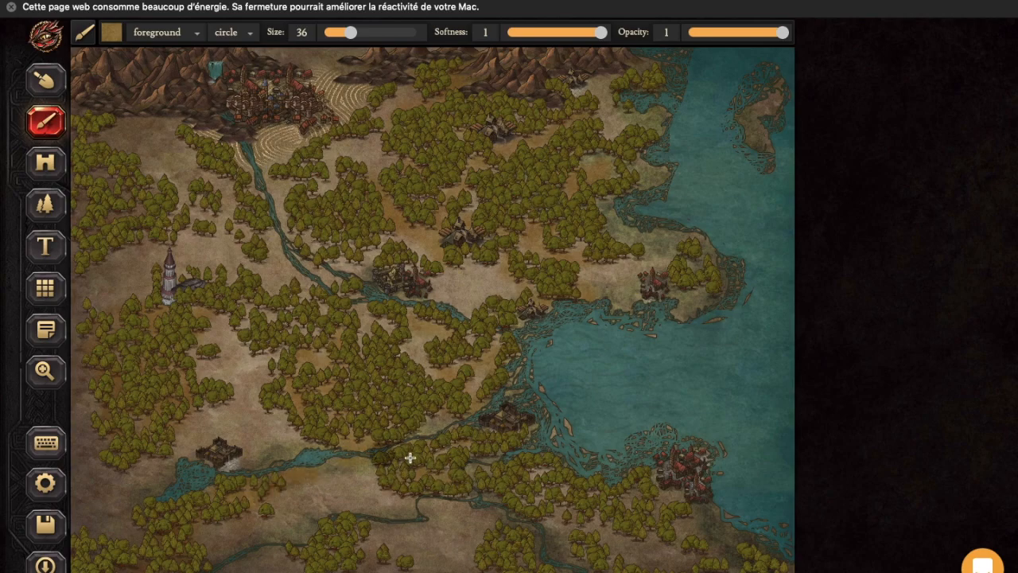
# Step: Paint a pale yellow-green ground texture on the northeastern island, coasts and southern riverbanks with the size 77 foreground brush
pyautogui.click(111, 32)
pyautogui.click(566, 326)
pyautogui.moveTo(351, 32); pyautogui.dragTo(379, 32)
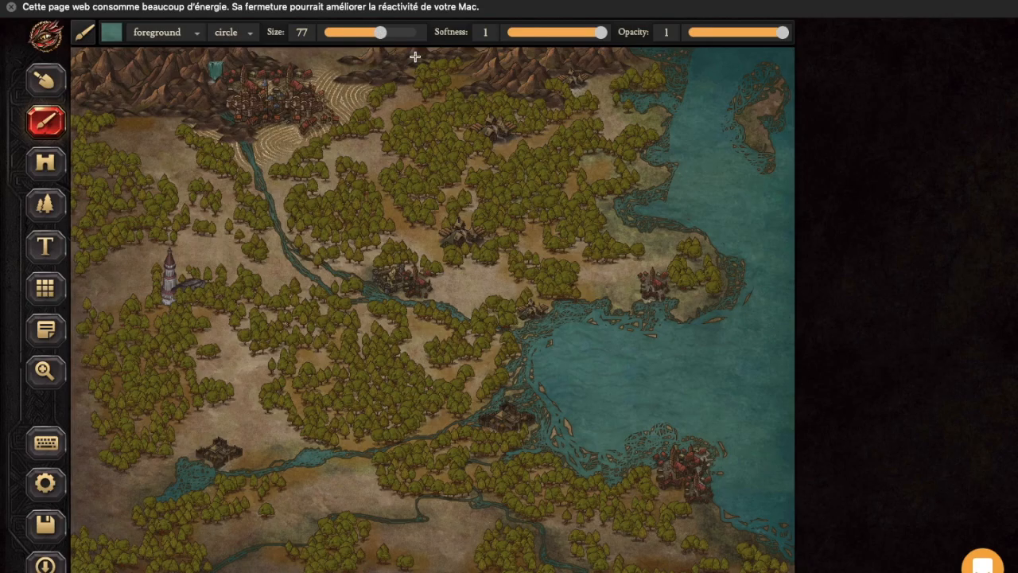
pyautogui.click(112, 32)
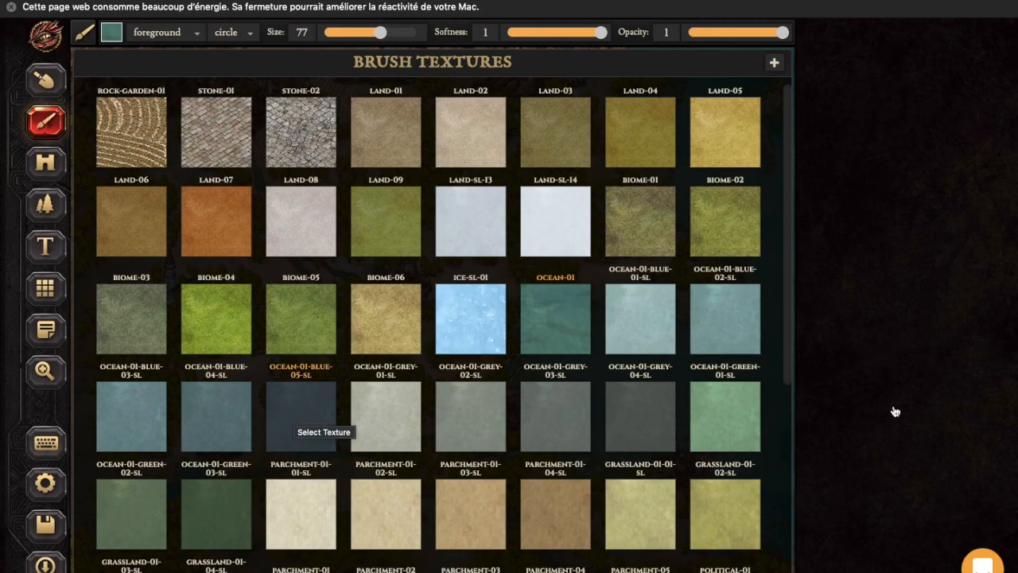
pyautogui.scroll(-3, 552, 456)
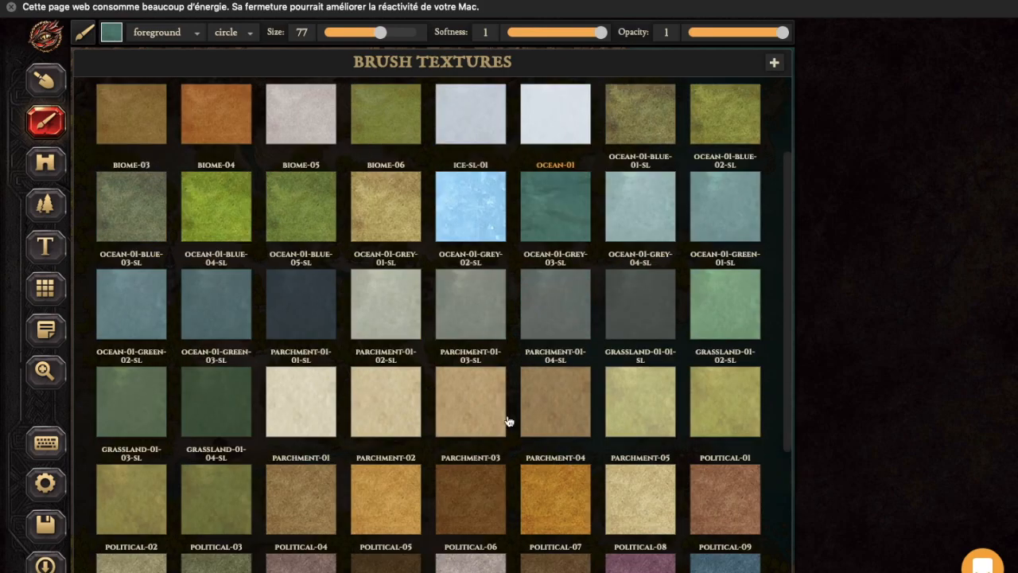
pyautogui.click(488, 335)
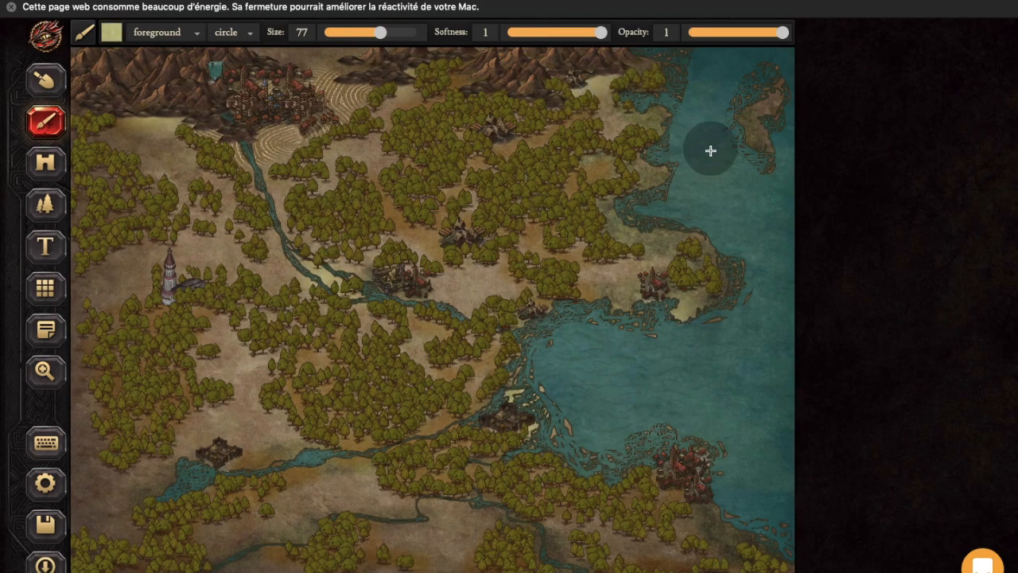
pyautogui.moveTo(760, 124); pyautogui.dragTo(768, 88)
pyautogui.moveTo(418, 506); pyautogui.dragTo(456, 497)
pyautogui.moveTo(207, 571); pyautogui.dragTo(260, 553)
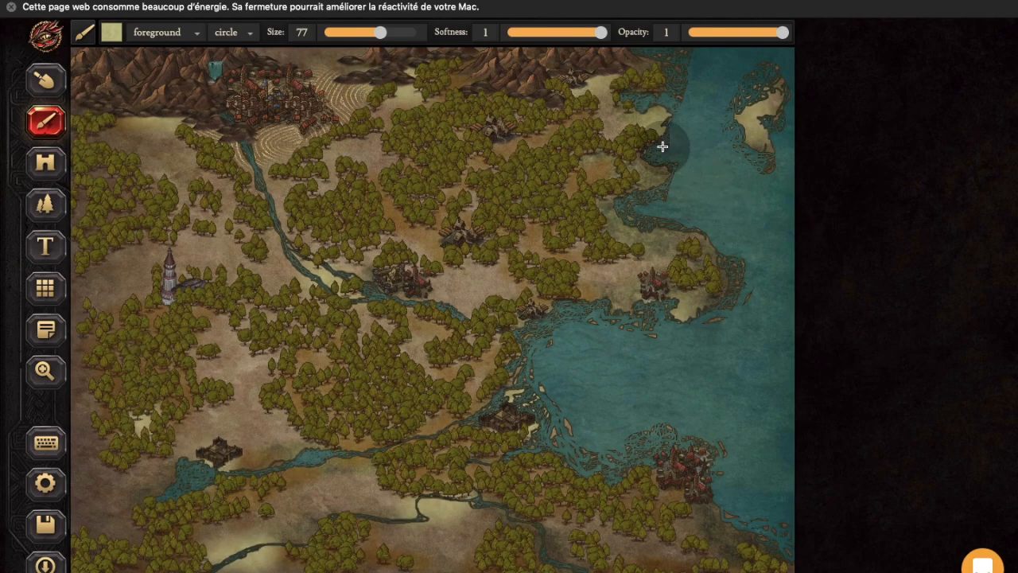
# Step: Place a red Chasm-01-03 in the northeastern forest at 37% scale and a larger one at 63% scale in the southwestern clearing
pyautogui.click(45, 247)
pyautogui.click(45, 162)
pyautogui.click(230, 32)
pyautogui.scroll(-20, 409, 432)
pyautogui.scroll(10, 445, 407)
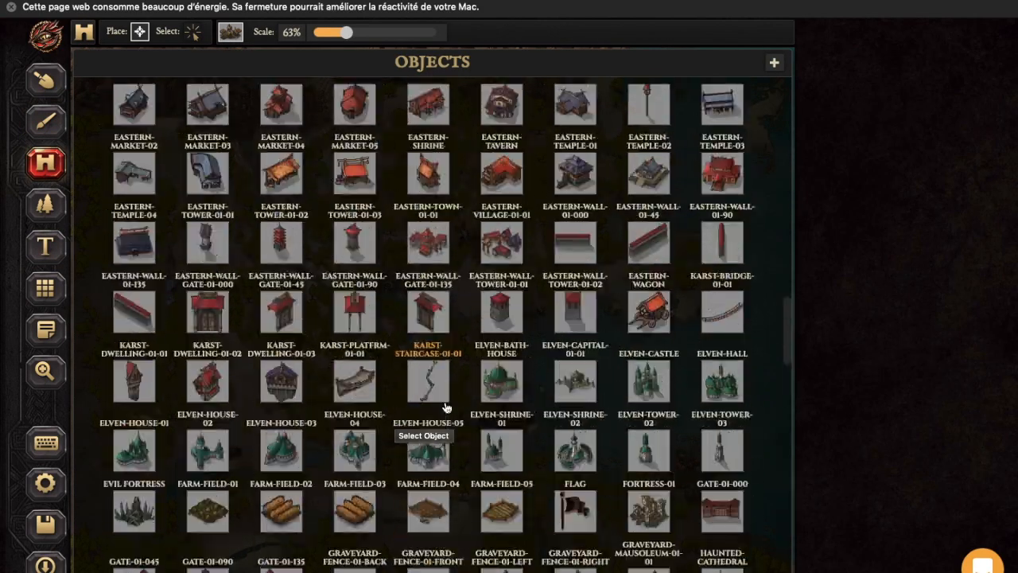
pyautogui.scroll(12, 445, 407)
pyautogui.scroll(-5, 398, 345)
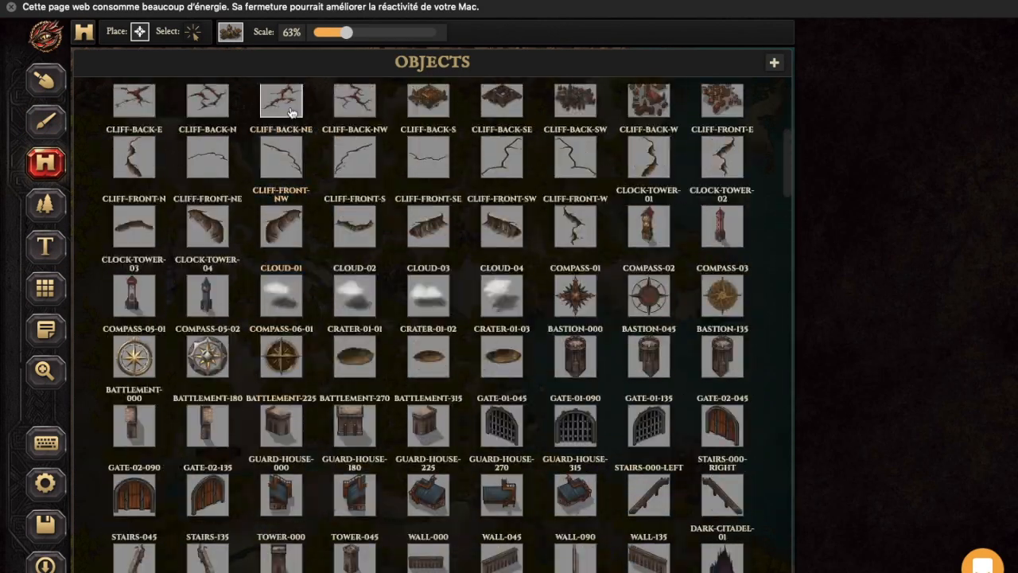
pyautogui.click(292, 113)
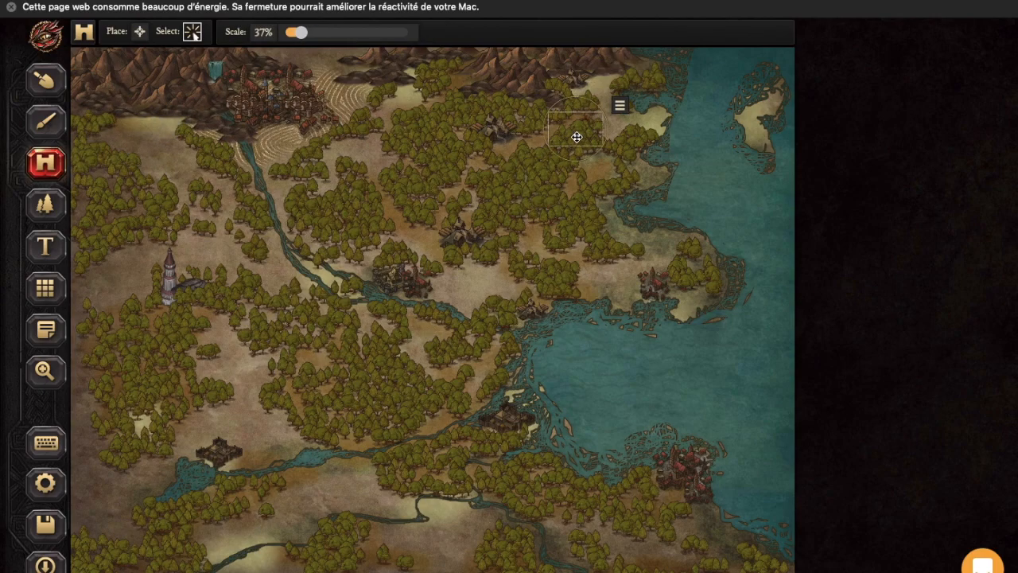
pyautogui.click(46, 204)
pyautogui.click(46, 164)
pyautogui.click(227, 363)
# Step: Place a cliff at 63% scale along the eastern edge of the southeastern coastal city
pyautogui.click(233, 38)
pyautogui.click(649, 482)
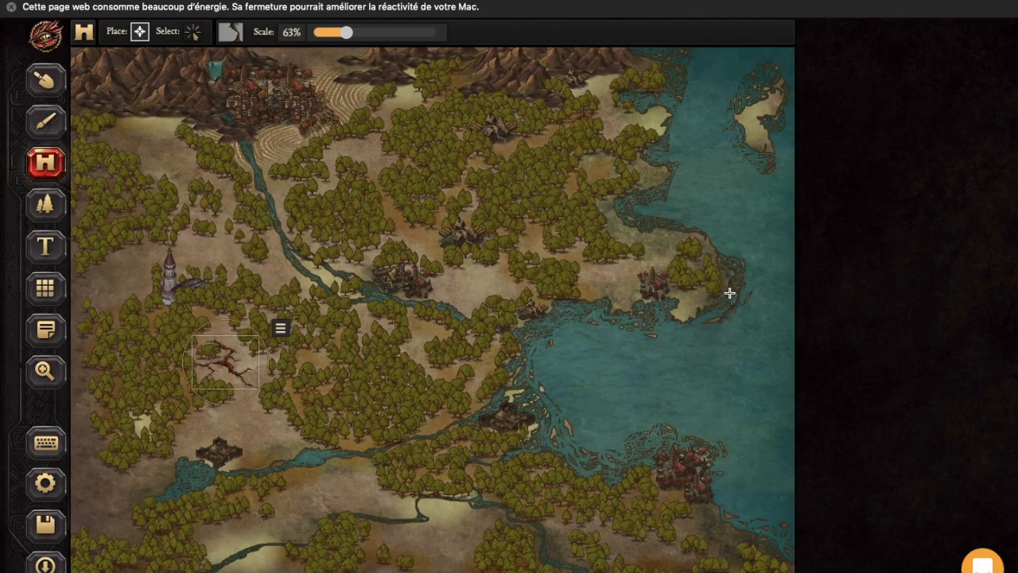
pyautogui.click(709, 483)
# Step: Touch up the ground beside the southeastern city's cliff with the size 38 circle foreground brush, using an ochre-brown texture
pyautogui.click(46, 122)
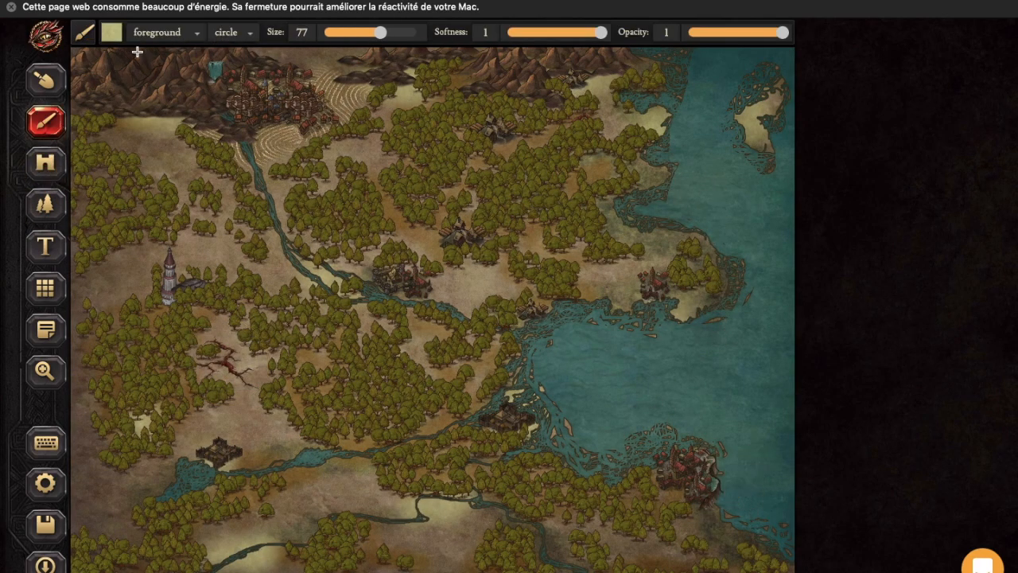
pyautogui.moveTo(366, 35); pyautogui.dragTo(352, 33)
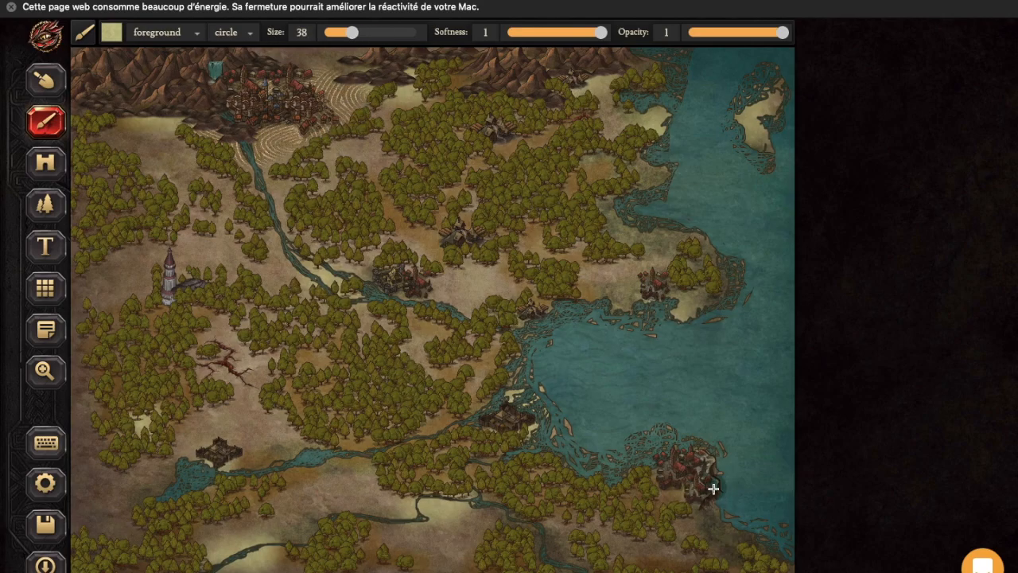
pyautogui.click(111, 32)
pyautogui.click(107, 220)
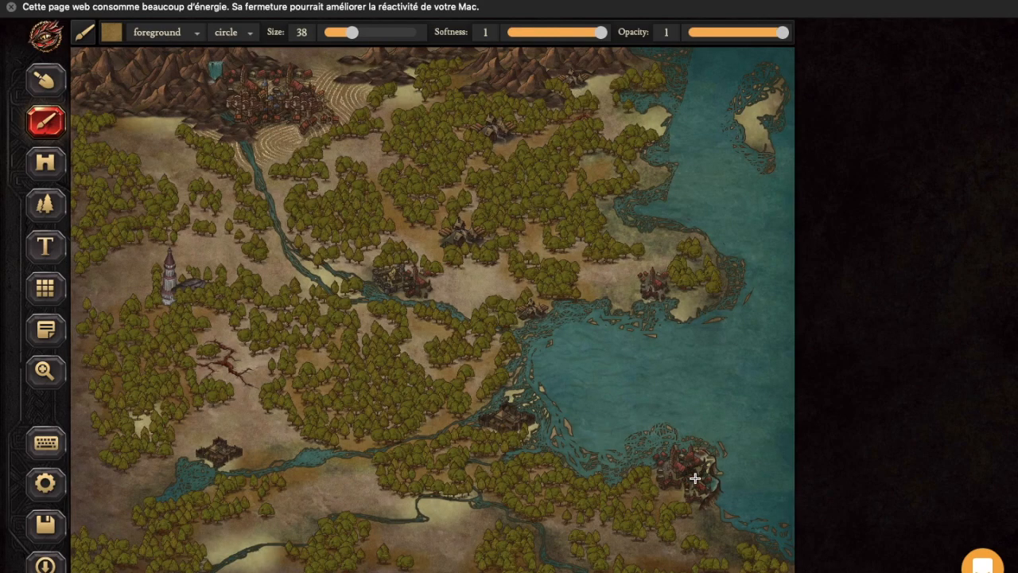
pyautogui.click(45, 79)
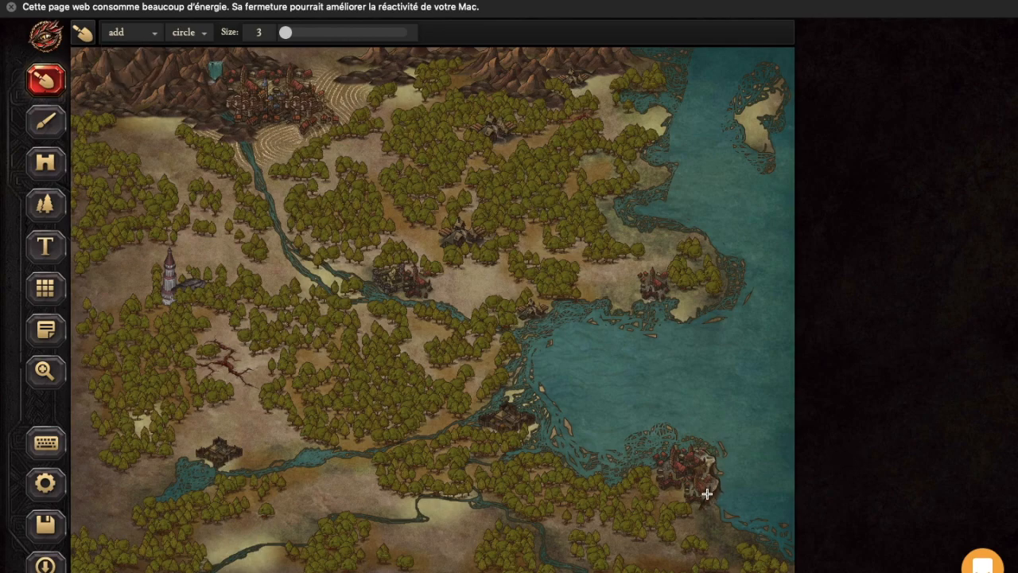
pyautogui.click(45, 163)
pyautogui.click(230, 31)
pyautogui.scroll(-20, 634, 238)
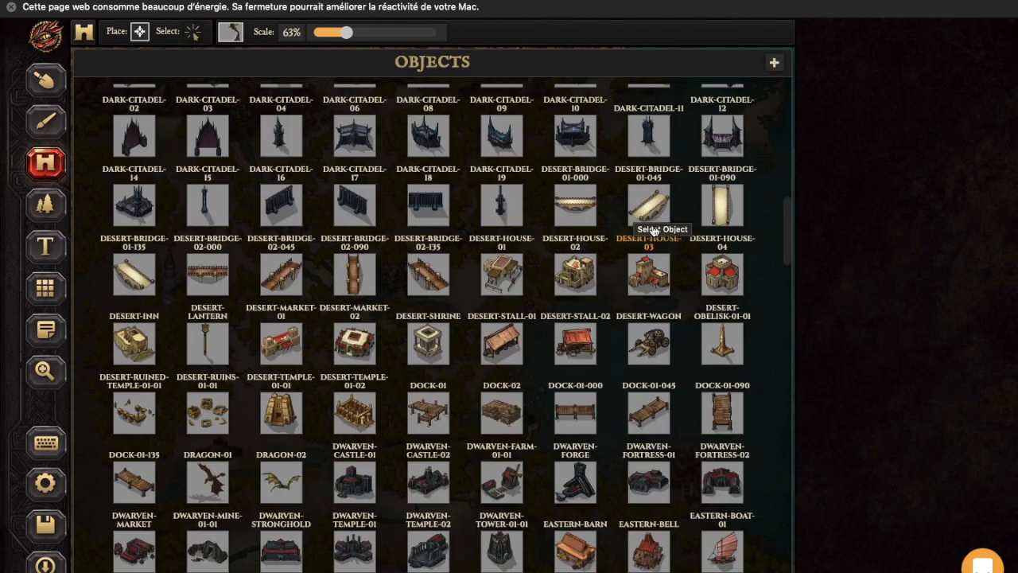
pyautogui.scroll(15, 634, 239)
pyautogui.scroll(5, 634, 238)
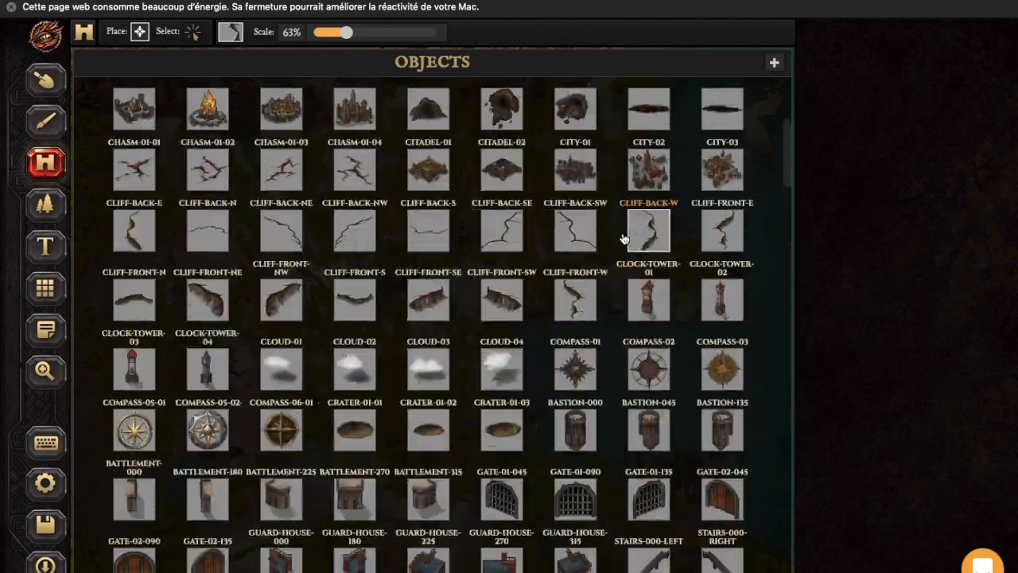
pyautogui.click(723, 365)
pyautogui.moveTo(325, 32); pyautogui.dragTo(340, 32)
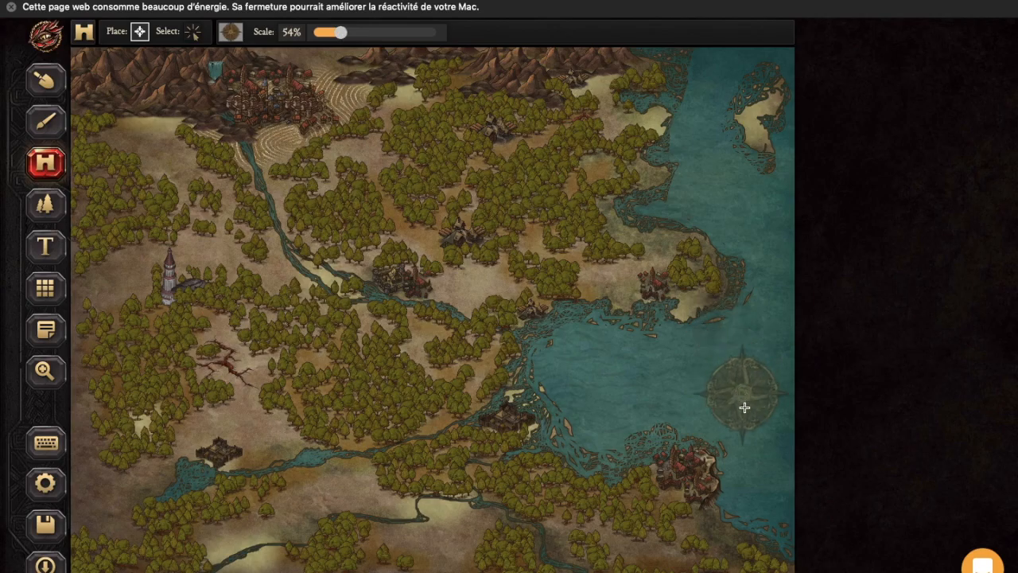
pyautogui.scroll(-4, 744, 398)
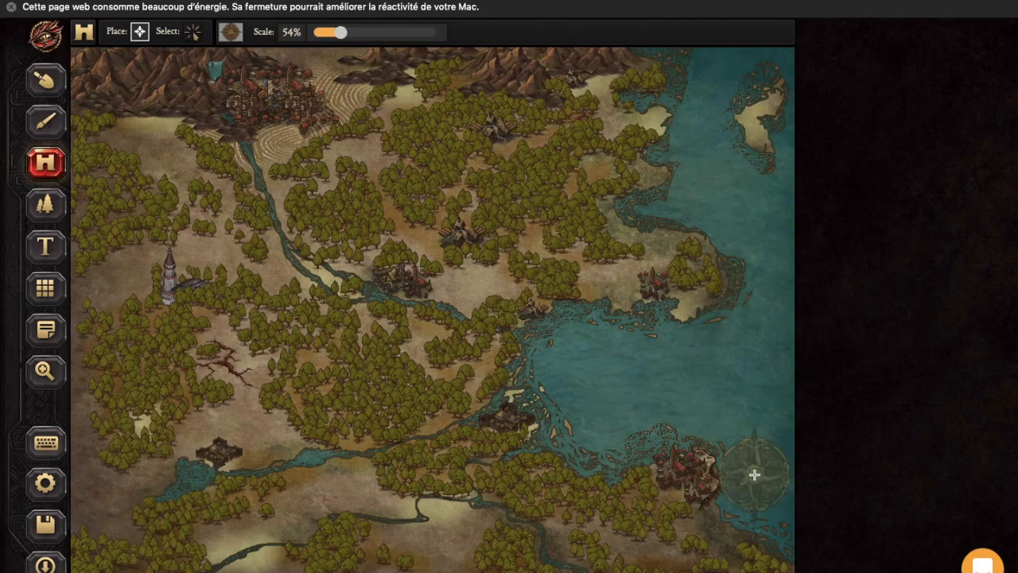
# Step: Place clouds at 35% scale over the inlet north of the eastern peninsula and above the southeastern city
pyautogui.click(230, 32)
pyautogui.click(234, 453)
pyautogui.click(716, 235)
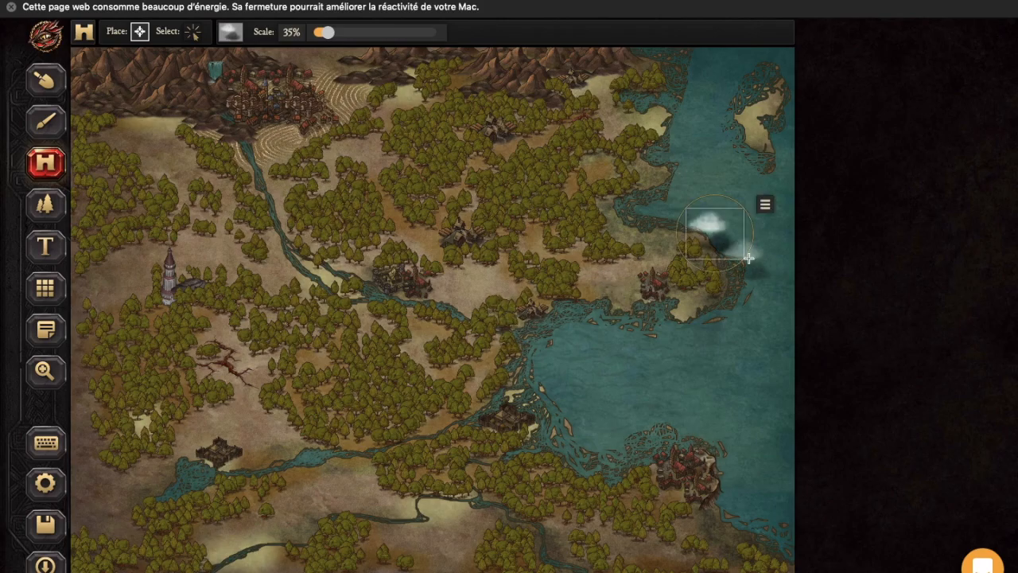
pyautogui.click(732, 444)
pyautogui.click(697, 219)
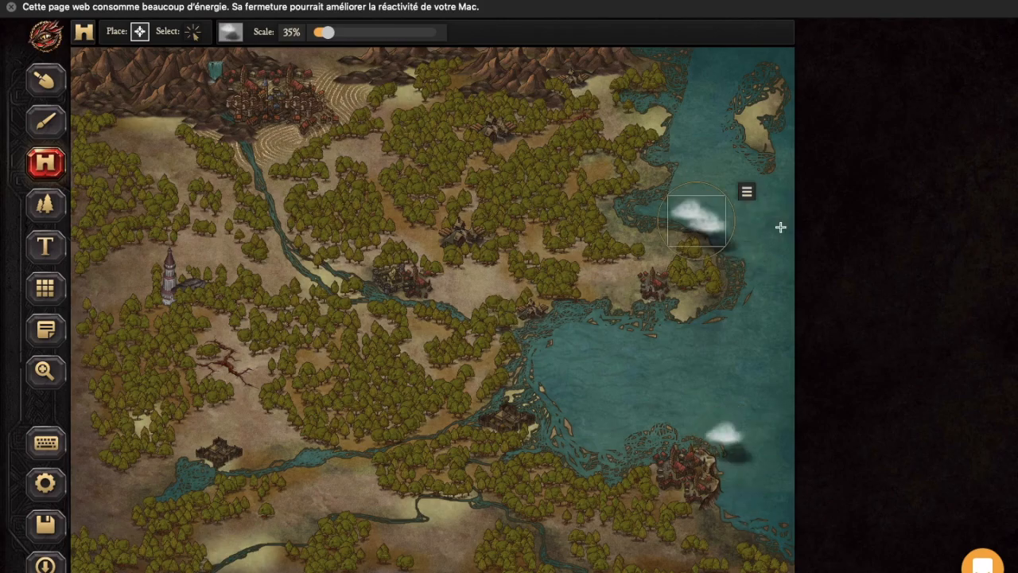
# Step: Scatter boulders across the forests and along the coast, using scales of 35% and 23%
pyautogui.click(229, 32)
pyautogui.scroll(-5, 469, 462)
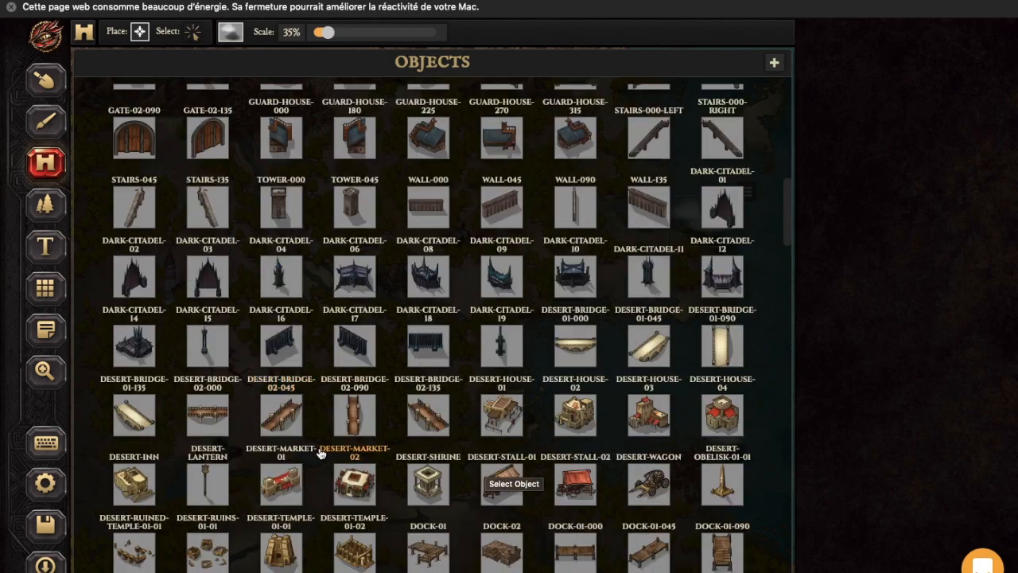
pyautogui.click(44, 204)
pyautogui.click(229, 32)
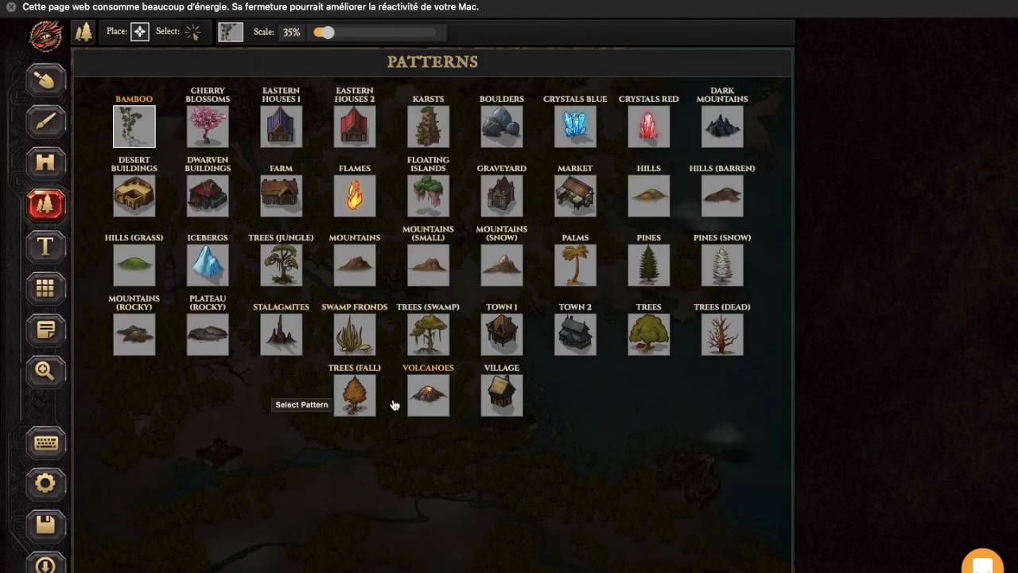
pyautogui.click(516, 188)
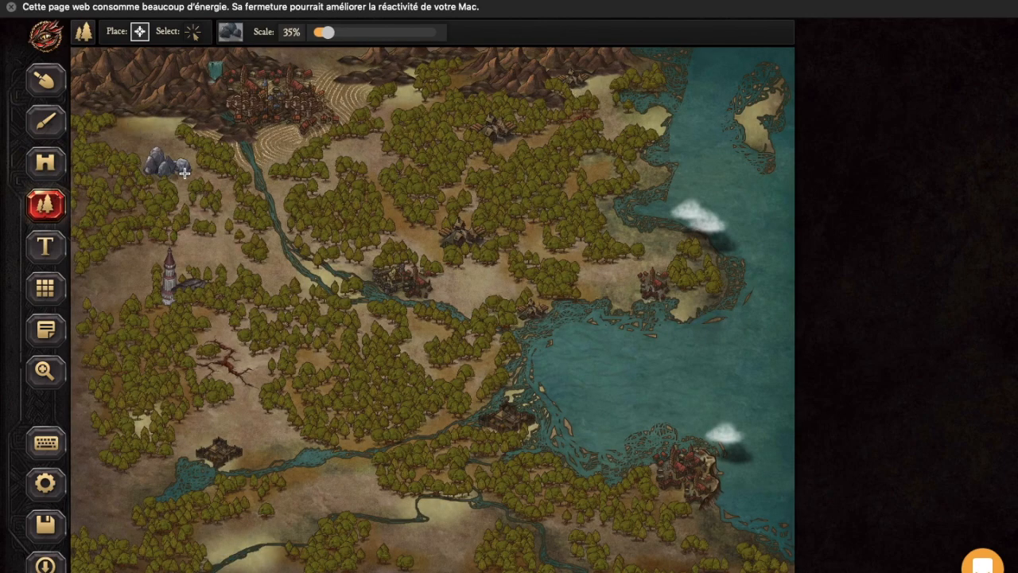
pyautogui.moveTo(409, 94)
pyautogui.mouseDown()
pyautogui.moveTo(548, 170)
pyautogui.moveTo(599, 163)
pyautogui.moveTo(599, 76)
pyautogui.moveTo(641, 78)
pyautogui.mouseUp()
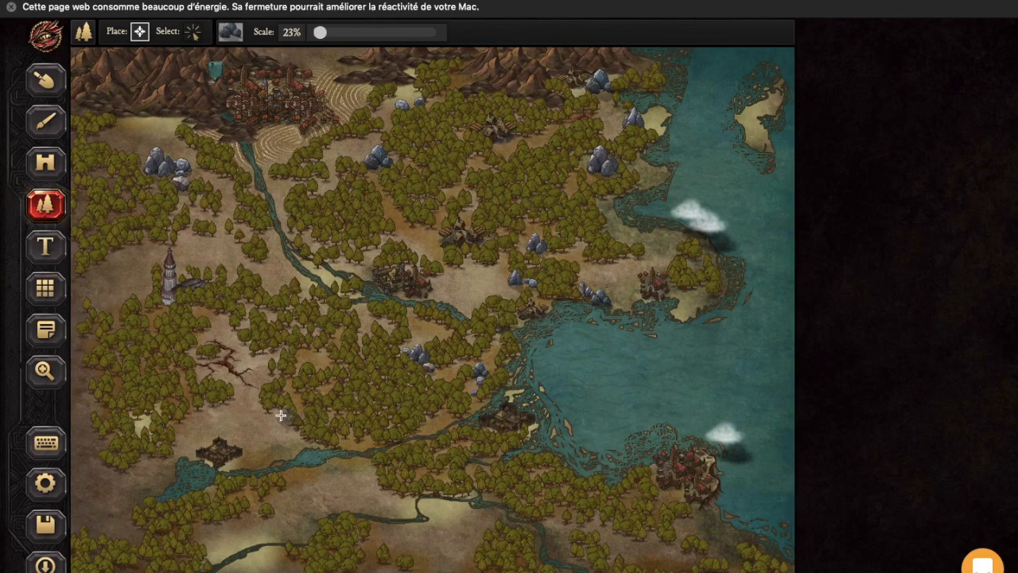
# Step: Remove boulders from the northern forests and move a cluster beside the rocks in the forest west of the bay
pyautogui.click(193, 33)
pyautogui.click(164, 166)
pyautogui.rightClick(176, 174)
pyautogui.moveTo(167, 173); pyautogui.dragTo(1017, 360)
pyautogui.moveTo(751, 300); pyautogui.dragTo(454, 368)
pyautogui.click(429, 130)
pyautogui.click(444, 155)
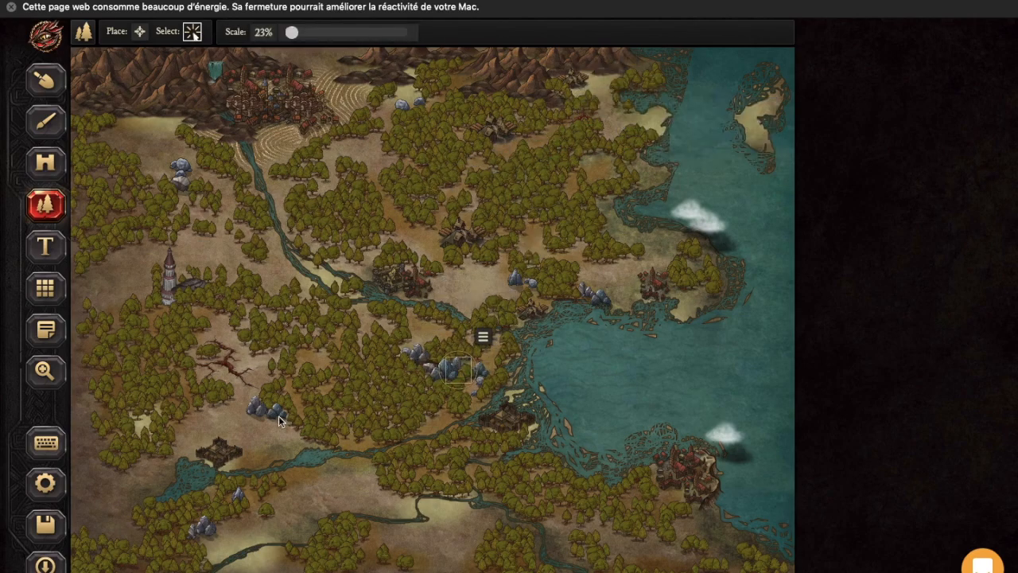
pyautogui.click(725, 407)
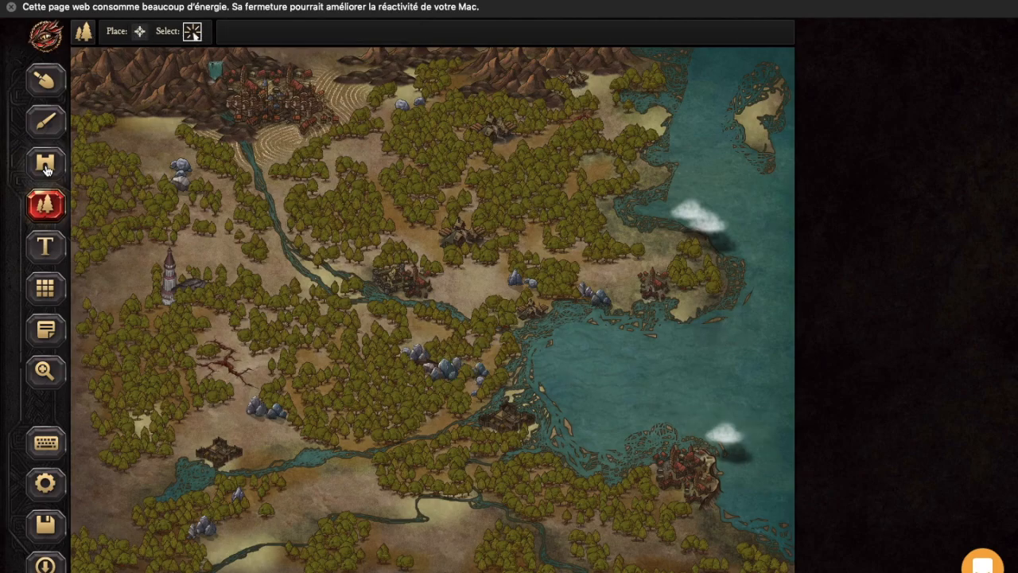
# Step: Paint bright green grass patches in the western and southern forests with the size 38 circle foreground brush
pyautogui.click(46, 121)
pyautogui.click(112, 32)
pyautogui.click(218, 319)
pyautogui.moveTo(83, 257)
pyautogui.mouseDown()
pyautogui.moveTo(150, 216)
pyautogui.moveTo(90, 168)
pyautogui.moveTo(212, 233)
pyautogui.moveTo(351, 228)
pyautogui.moveTo(292, 194)
pyautogui.moveTo(378, 226)
pyautogui.mouseUp()
pyautogui.moveTo(349, 418); pyautogui.dragTo(289, 390)
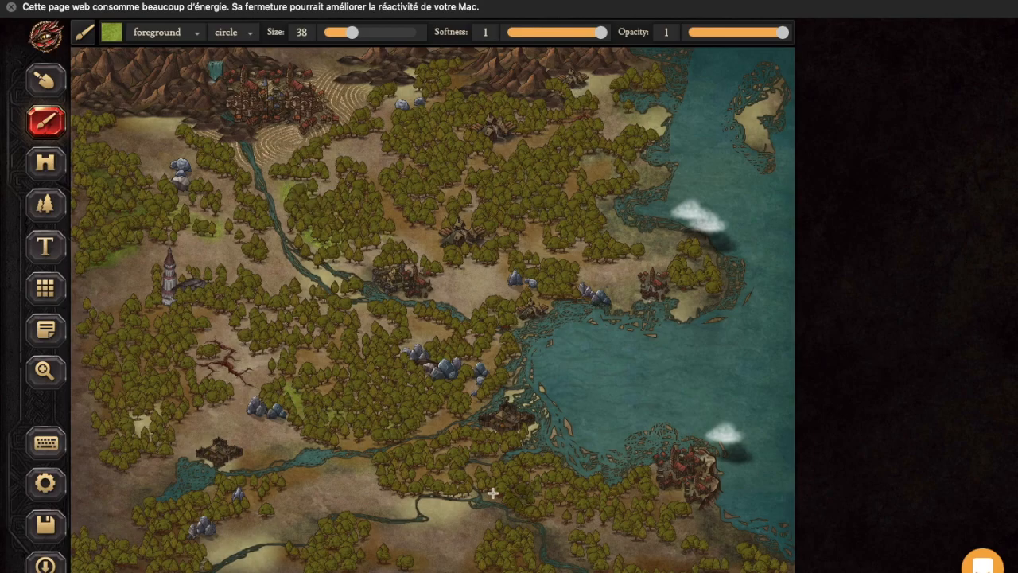
# Step: Place stone bridges at 23% scale across the northern river and the southern river
pyautogui.click(45, 163)
pyautogui.click(228, 31)
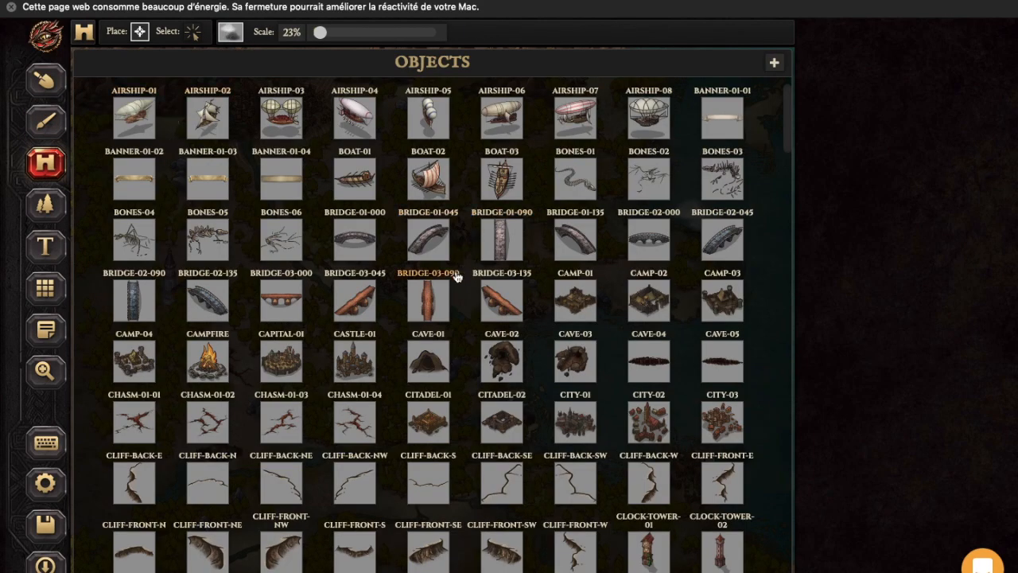
pyautogui.click(451, 271)
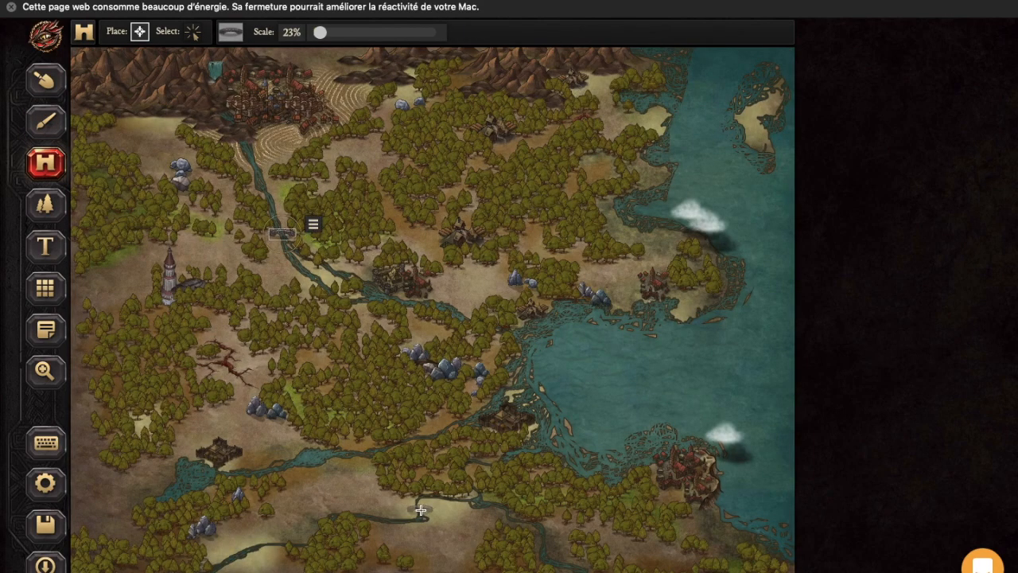
pyautogui.click(545, 546)
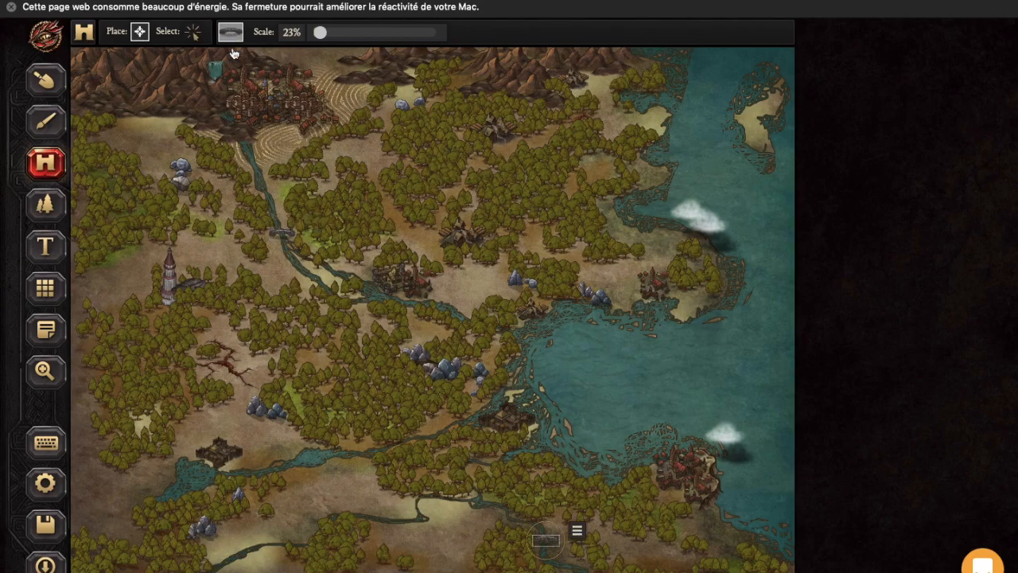
# Step: Enlarge the southern bridge to 51% scale and place Fortress-01 at 51% scale just west of the tower
pyautogui.click(230, 32)
pyautogui.scroll(-15, 295, 418)
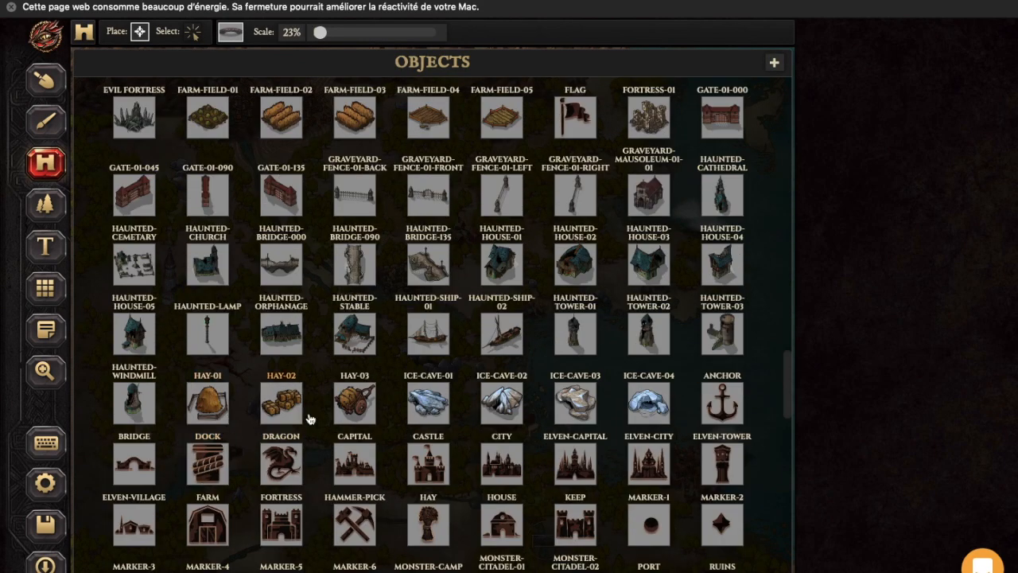
pyautogui.scroll(-5, 432, 334)
pyautogui.click(561, 322)
pyautogui.click(338, 33)
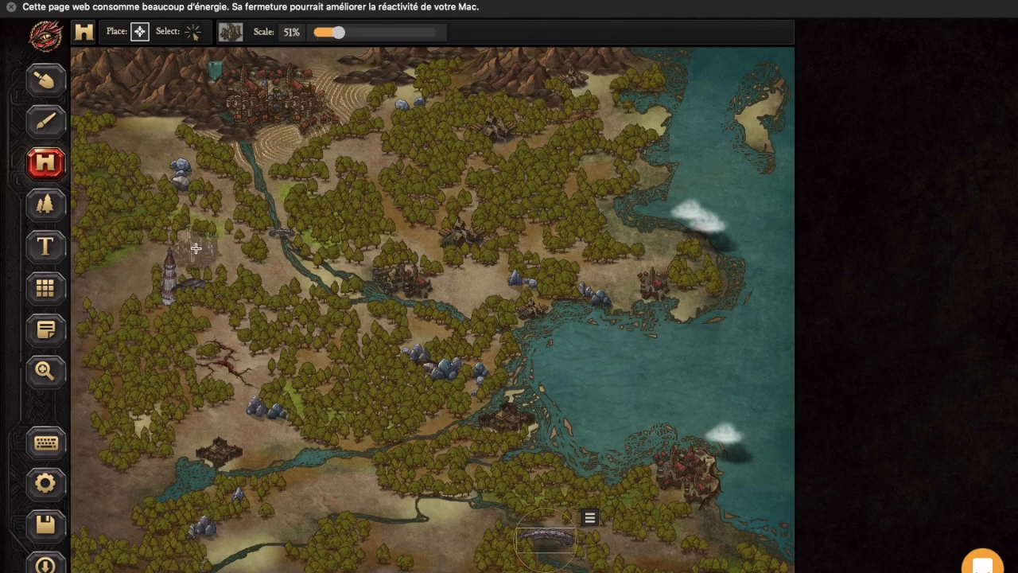
pyautogui.click(132, 276)
pyautogui.click(230, 32)
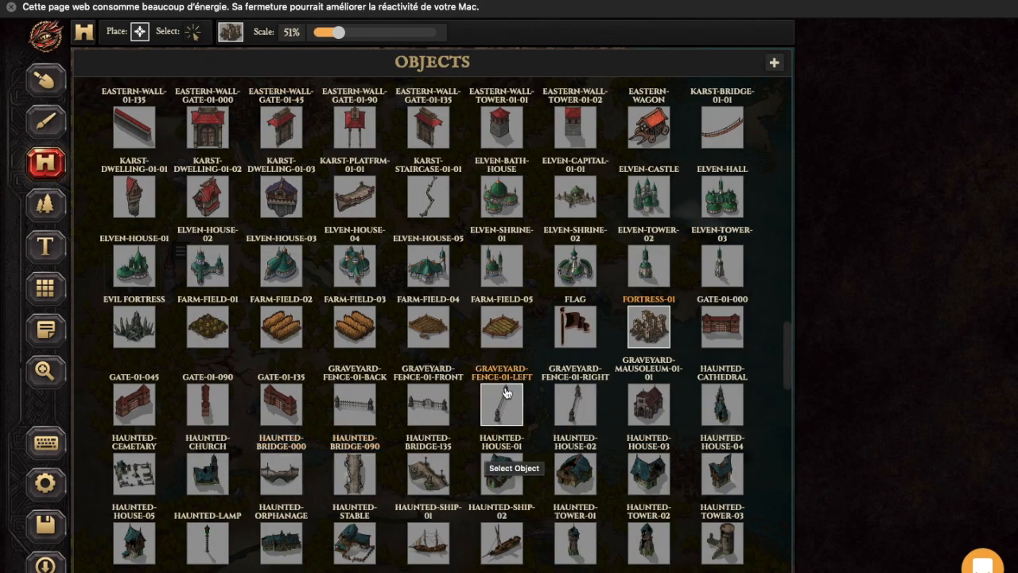
pyautogui.click(429, 195)
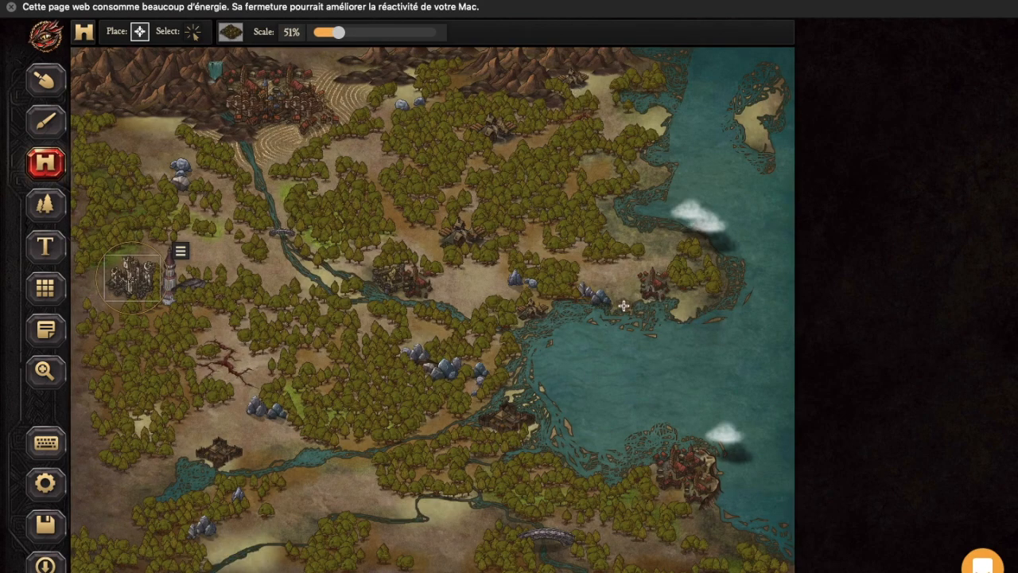
# Step: Add rocky mountains at 27% scale around the western tower, the lakeside camp and the eastern coastal town
pyautogui.click(46, 204)
pyautogui.click(230, 33)
pyautogui.click(133, 331)
pyautogui.click(322, 32)
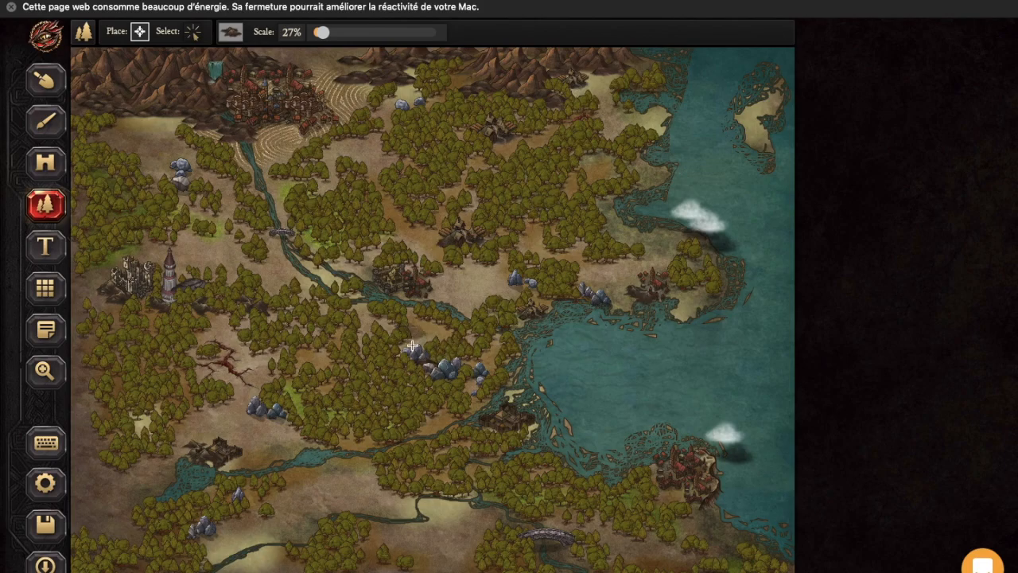
# Step: Add more trees at 53% scale on the eastern peninsula and along the map's southwestern edge
pyautogui.click(230, 32)
pyautogui.click(415, 307)
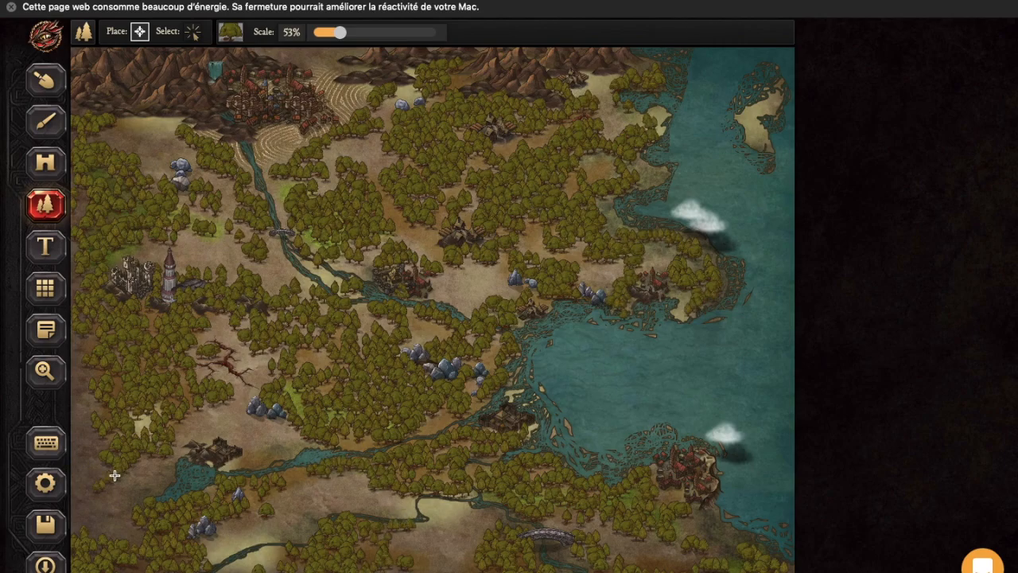
pyautogui.click(47, 162)
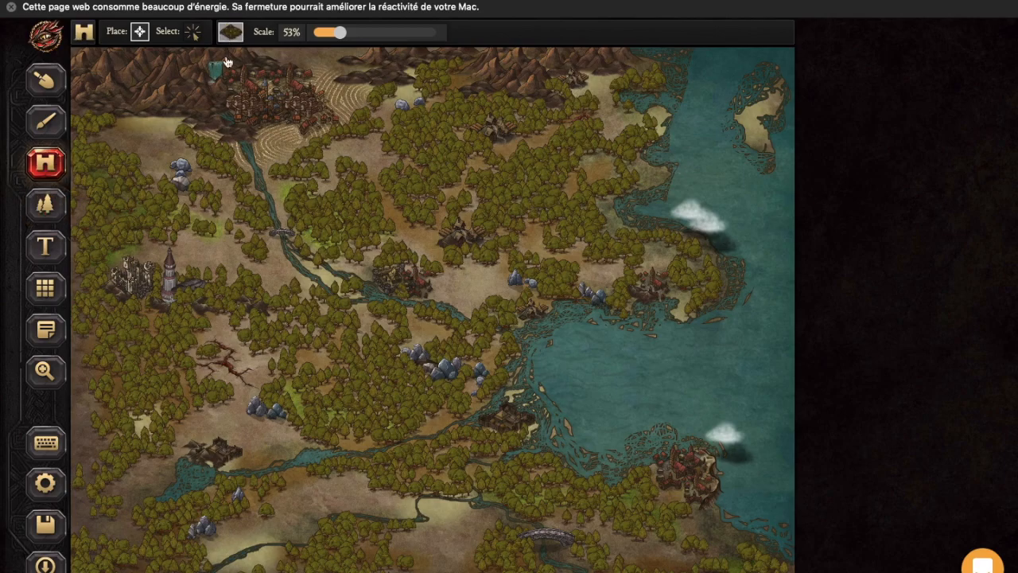
pyautogui.click(230, 33)
pyautogui.scroll(-1, 700, 350)
pyautogui.click(710, 339)
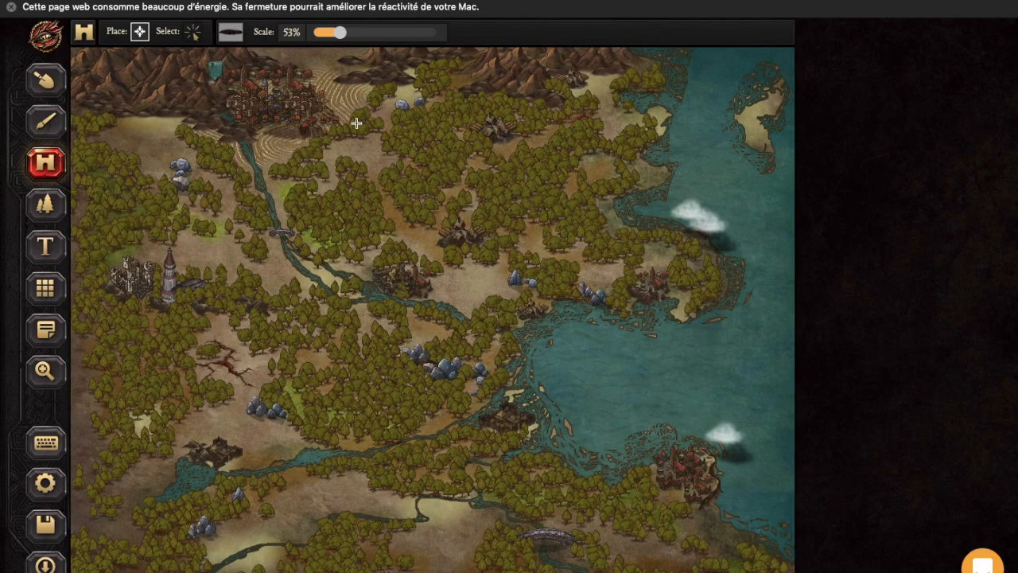
# Step: Place campfires at 35% scale near the southern river and southeastern coast, and boats in the bay and off the northeastern shore
pyautogui.click(230, 33)
pyautogui.click(202, 288)
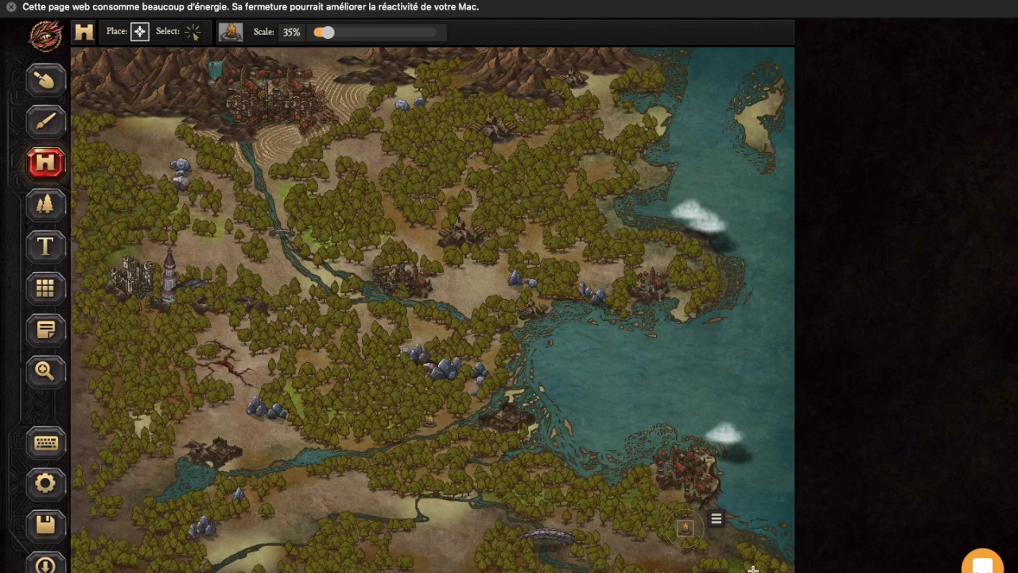
pyautogui.click(230, 32)
pyautogui.click(413, 231)
pyautogui.click(575, 369)
pyautogui.click(700, 183)
# Step: Place bones at 44% scale in the northwestern clearing and a second skeleton on the plain east of the central town
pyautogui.click(230, 32)
pyautogui.click(256, 270)
pyautogui.click(142, 138)
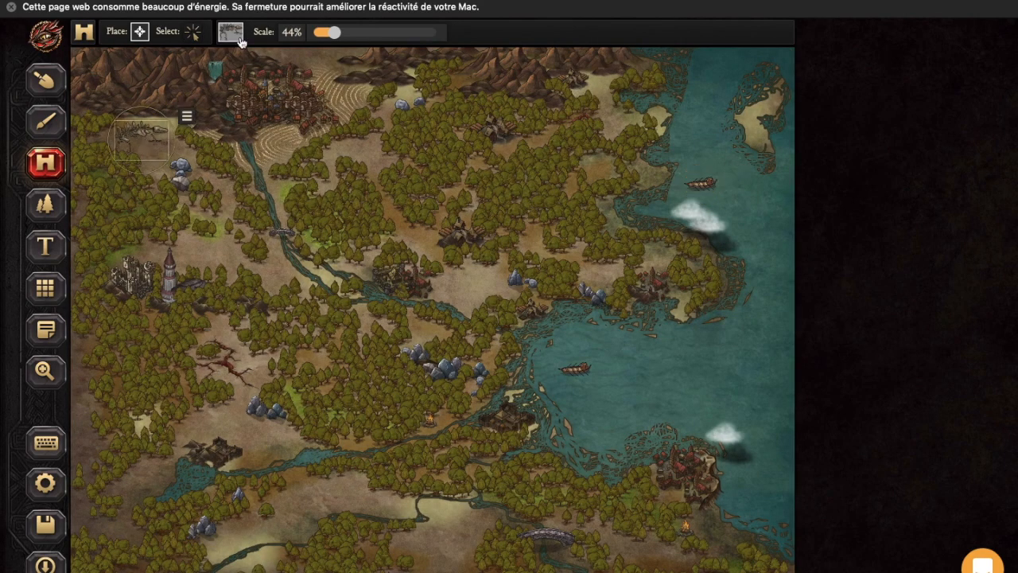
pyautogui.click(475, 285)
# Step: Enlarge the tower beside the western fortress and shift it slightly west
pyautogui.click(193, 32)
pyautogui.click(169, 271)
pyautogui.moveTo(169, 269); pyautogui.dragTo(166, 271)
pyautogui.click(753, 350)
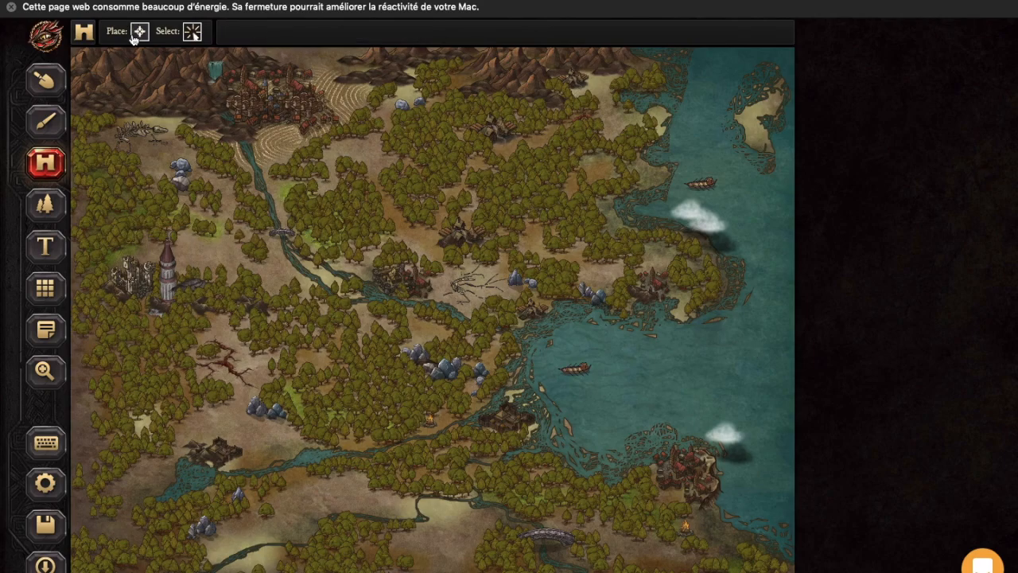
pyautogui.click(45, 203)
pyautogui.click(352, 198)
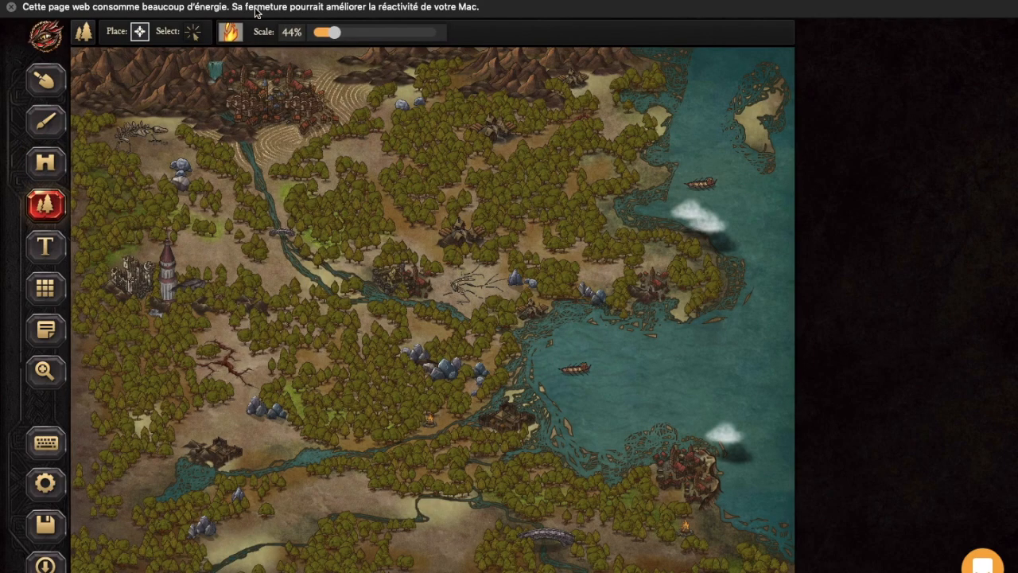
pyautogui.click(230, 32)
pyautogui.click(238, 36)
pyautogui.click(46, 163)
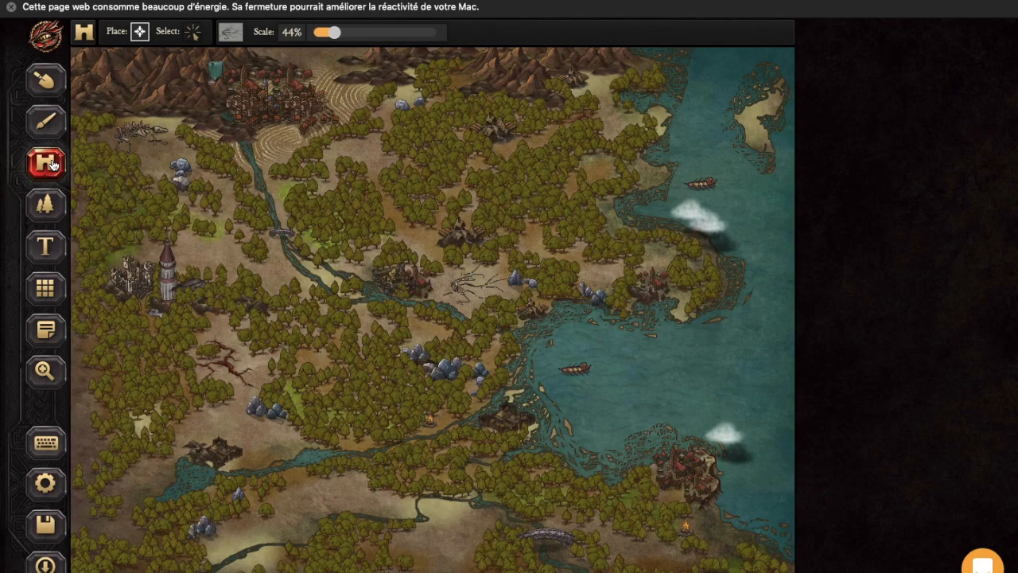
# Step: Place a Haunted-Windmill stamp at 28% scale beside the settlement in the northern forest
pyautogui.click(230, 32)
pyautogui.click(649, 482)
pyautogui.click(228, 39)
pyautogui.scroll(-15, 414, 410)
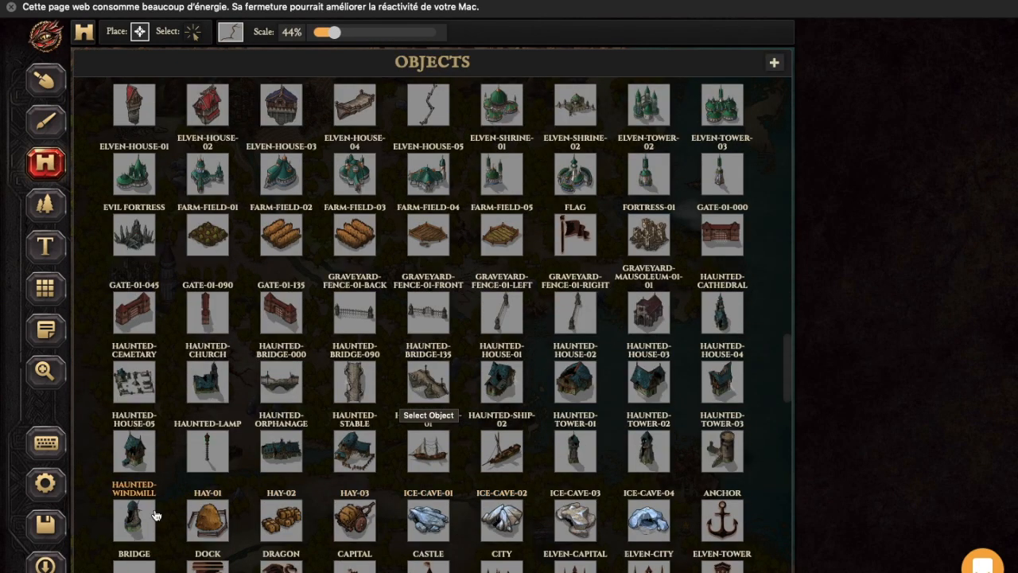
pyautogui.click(182, 516)
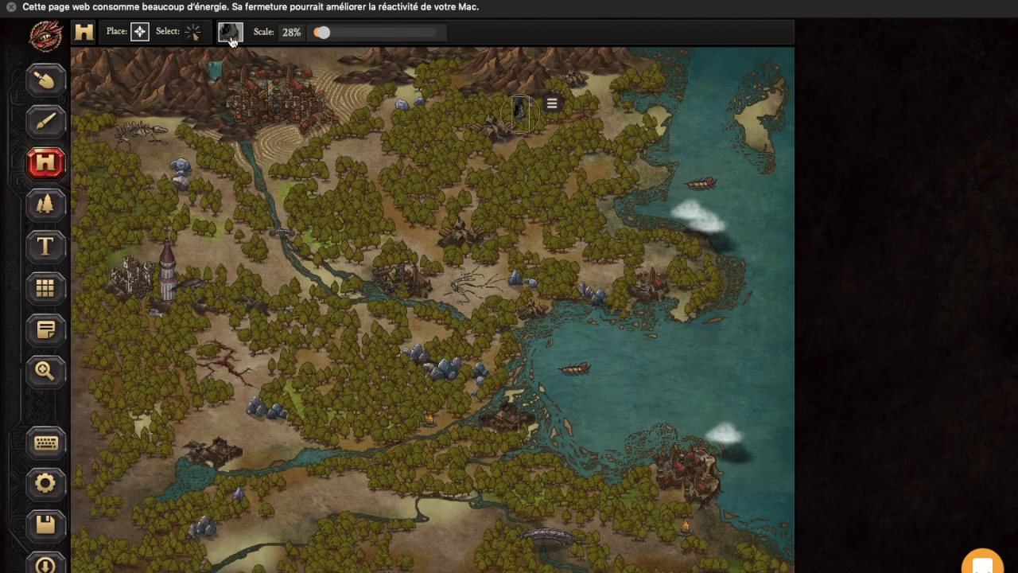
# Step: Place a Farm-Field-04 stamp at 28% scale in the clearing southeast of the western tower
pyautogui.click(230, 32)
pyautogui.scroll(20, 398, 461)
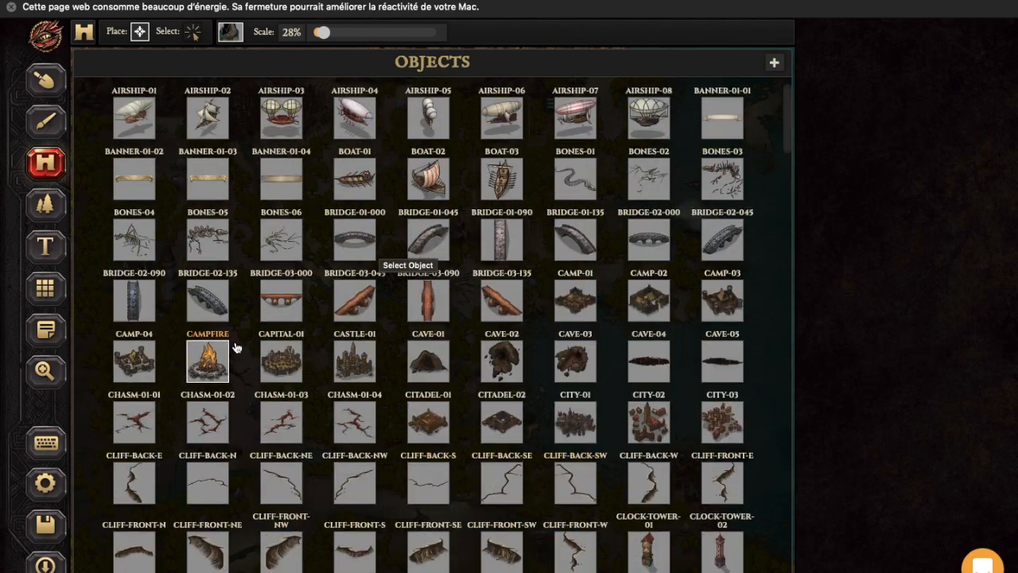
pyautogui.scroll(-20, 210, 358)
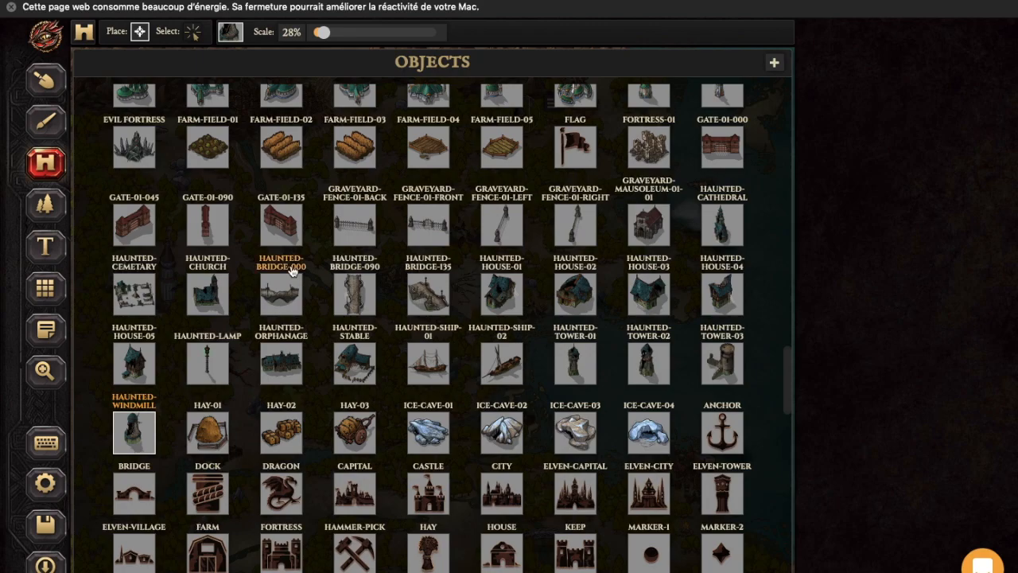
pyautogui.click(422, 125)
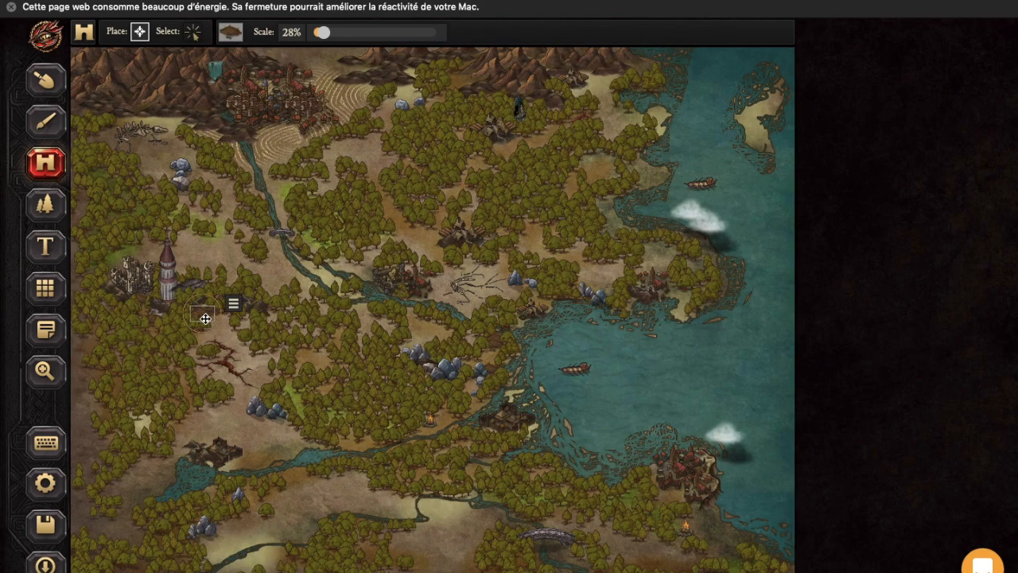
# Step: Paint stone-textured roads on the foreground with a size 38 circle brush, linking the central, western, southern and northeastern parts of the map
pyautogui.click(46, 122)
pyautogui.click(116, 37)
pyautogui.click(306, 137)
pyautogui.moveTo(280, 186)
pyautogui.mouseDown()
pyautogui.moveTo(334, 185)
pyautogui.moveTo(409, 227)
pyautogui.moveTo(447, 287)
pyautogui.moveTo(523, 324)
pyautogui.mouseUp()
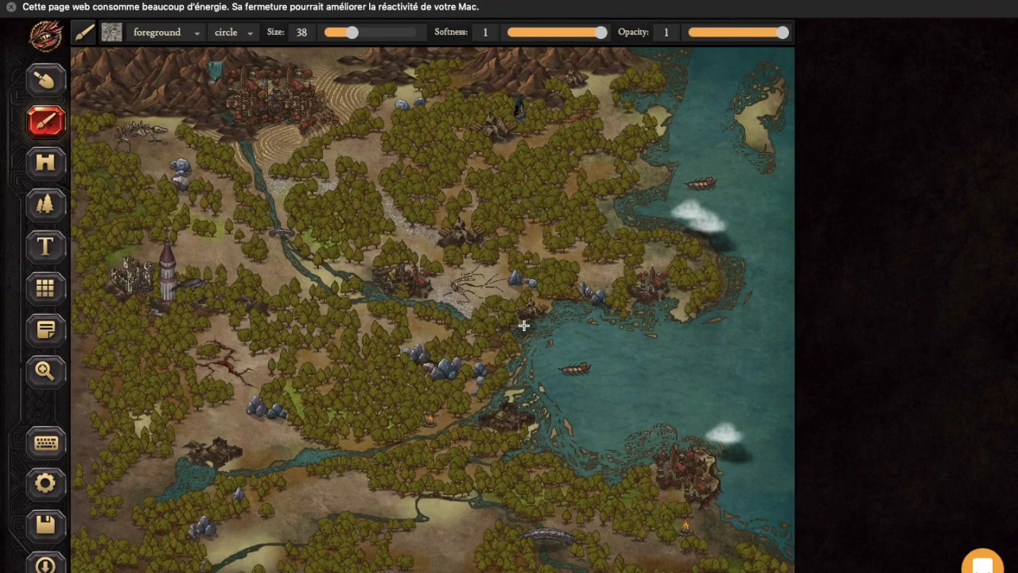
pyautogui.moveTo(229, 345)
pyautogui.mouseDown()
pyautogui.moveTo(250, 363)
pyautogui.moveTo(233, 462)
pyautogui.moveTo(507, 537)
pyautogui.moveTo(650, 540)
pyautogui.mouseUp()
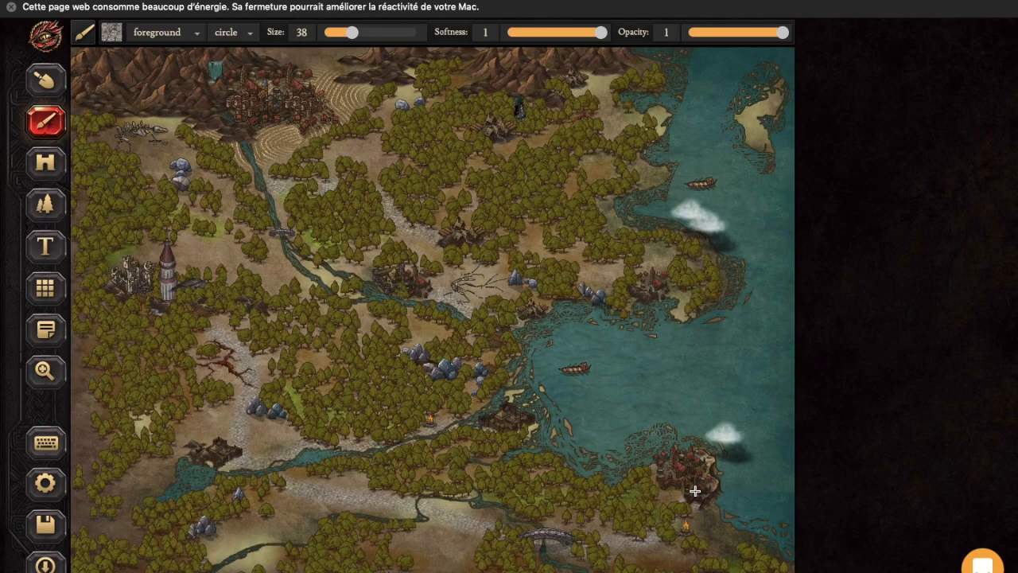
pyautogui.moveTo(275, 241)
pyautogui.mouseDown()
pyautogui.moveTo(473, 249)
pyautogui.moveTo(466, 227)
pyautogui.moveTo(488, 161)
pyautogui.moveTo(592, 124)
pyautogui.moveTo(652, 121)
pyautogui.mouseUp()
# Step: Add more trees at 52% scale in the clearings and along the edges of the stone roads
pyautogui.click(45, 204)
pyautogui.click(230, 32)
pyautogui.click(649, 332)
pyautogui.moveTo(321, 32); pyautogui.dragTo(333, 34)
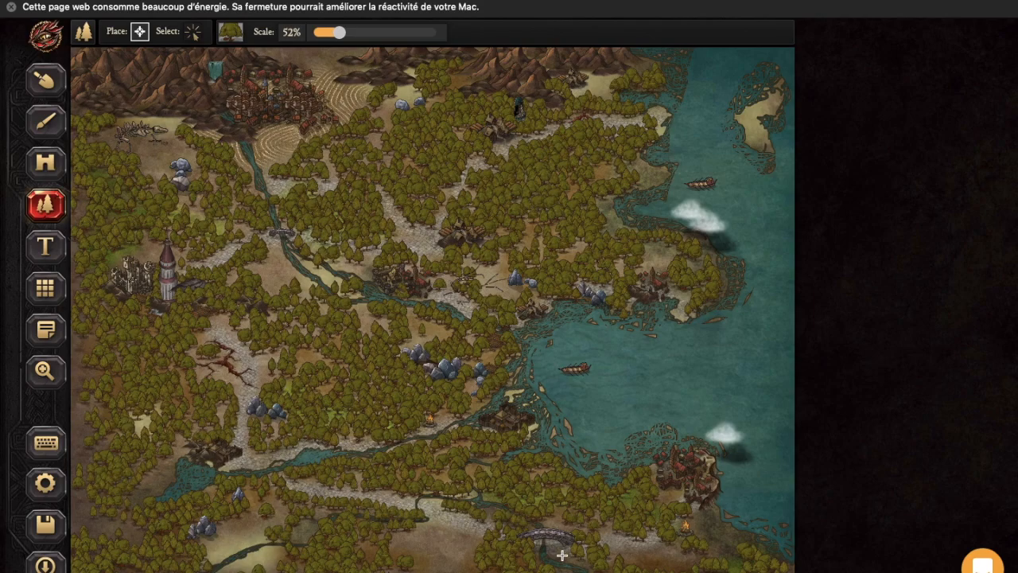
# Step: Place a settlement at 33% scale on the northeastern coast where the northern road ends
pyautogui.click(45, 162)
pyautogui.click(231, 32)
pyautogui.click(501, 382)
pyautogui.moveTo(333, 37); pyautogui.dragTo(323, 35)
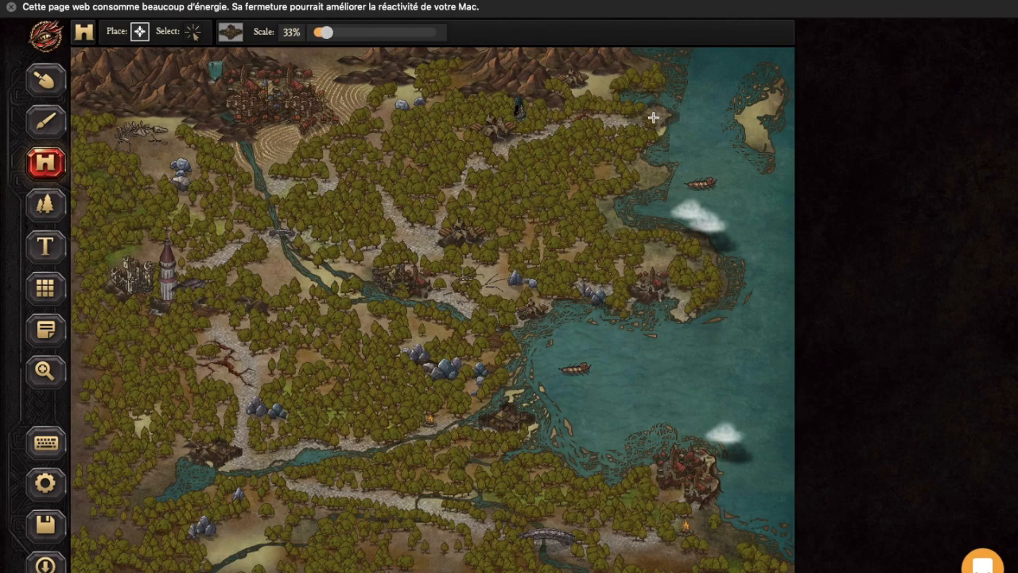
# Step: Place Boat-03 stamps in the bay and off the eastern coast, and an Octopus near the northeastern settlement, all at 33% scale
pyautogui.click(231, 32)
pyautogui.click(509, 187)
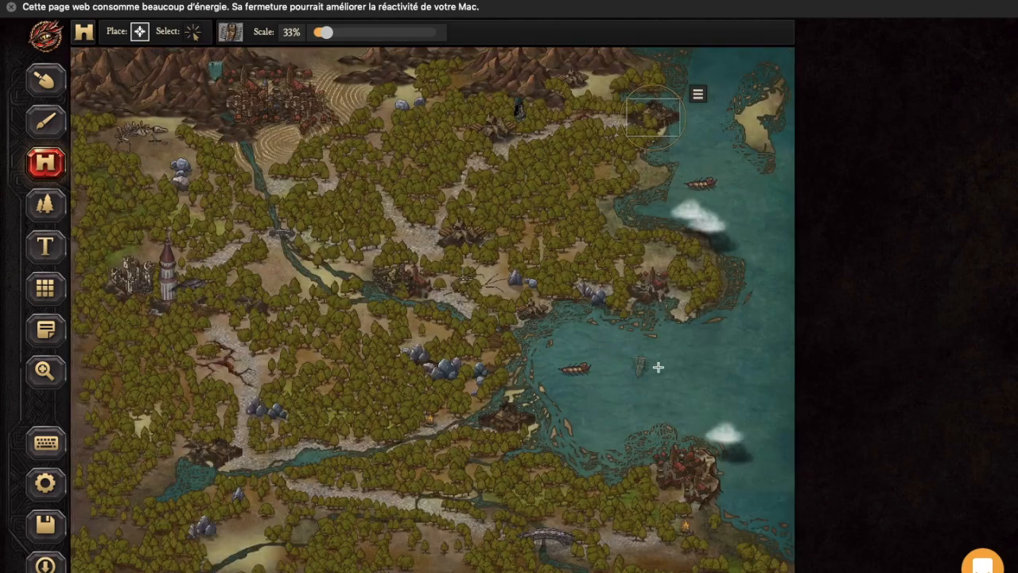
pyautogui.click(231, 32)
pyautogui.scroll(-1, 338, 403)
pyautogui.scroll(-20, 339, 404)
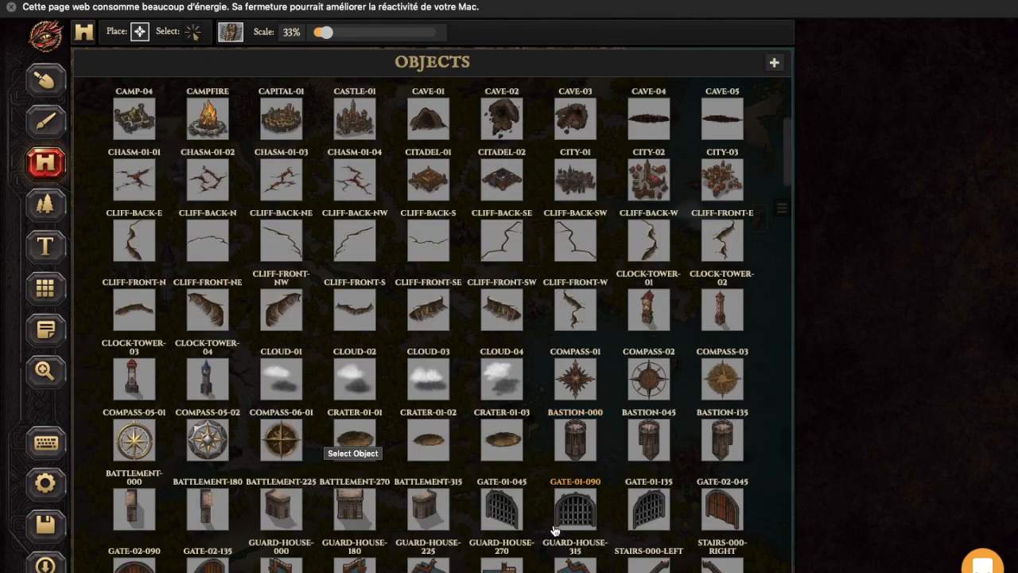
pyautogui.click(208, 399)
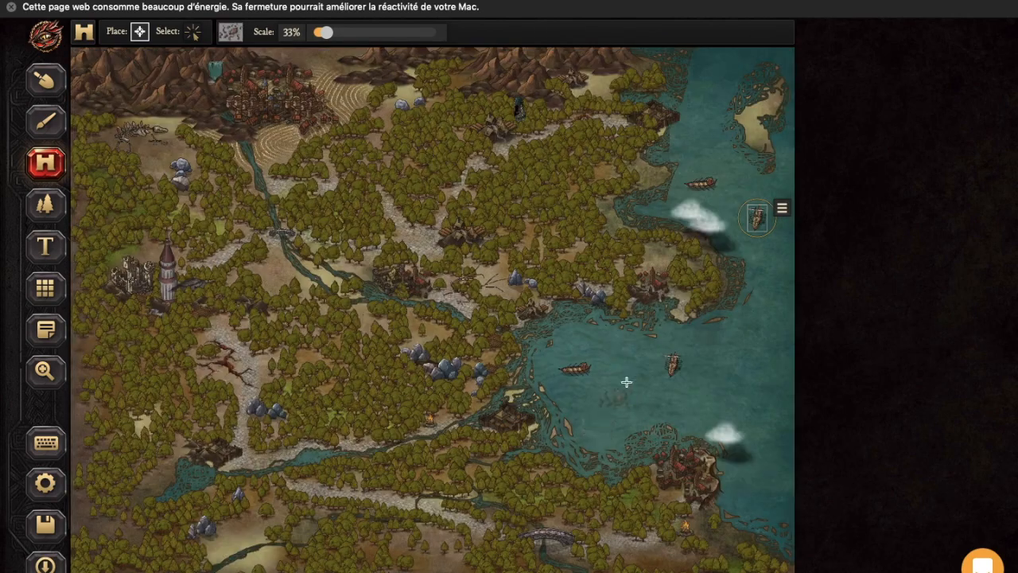
pyautogui.click(695, 136)
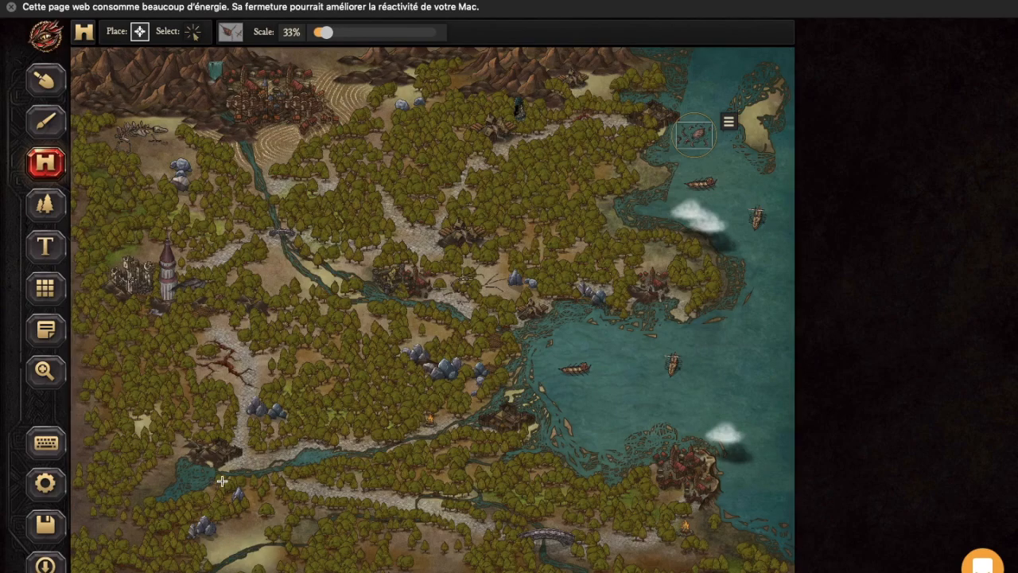
# Step: Place shipwrecks at 33% scale in the southwestern lake and in the sea off the southeastern city
pyautogui.click(191, 473)
pyautogui.click(229, 32)
pyautogui.scroll(1, 514, 389)
pyautogui.click(649, 551)
pyautogui.click(752, 485)
pyautogui.click(230, 32)
pyautogui.click(575, 547)
pyautogui.click(759, 489)
# Step: Place sailing ships at 33% scale in the southern bay, off the eastern coast and in the northern sea
pyautogui.click(230, 32)
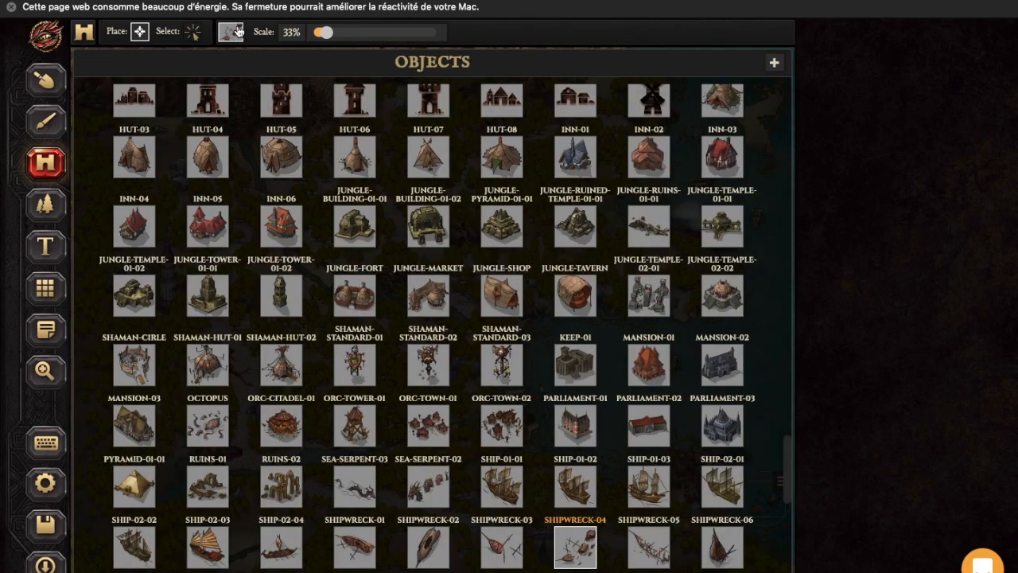
pyautogui.click(137, 547)
pyautogui.click(595, 420)
pyautogui.rightClick(725, 355)
pyautogui.click(230, 32)
pyautogui.click(231, 32)
pyautogui.click(212, 547)
pyautogui.click(718, 76)
# Step: Place Sea-Serpent-03 in the eastern sea and Sea-Serpent-02 in the southern river, both at 33% scale
pyautogui.click(230, 32)
pyautogui.click(358, 493)
pyautogui.click(739, 351)
pyautogui.click(231, 32)
pyautogui.click(420, 493)
pyautogui.click(311, 454)
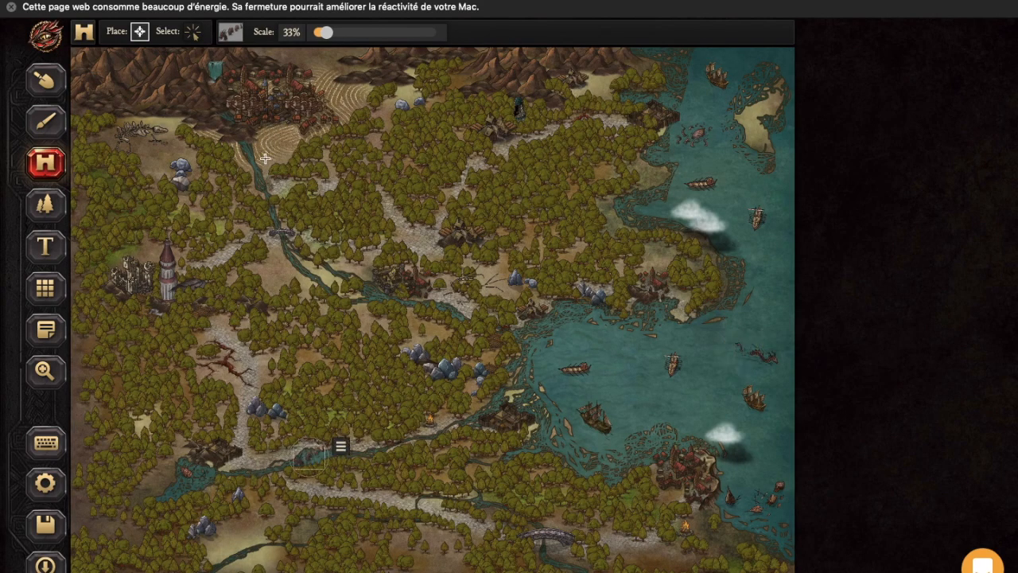
# Step: Place a Statue-02 stamp at 33% scale on the western shore of the southwestern lake
pyautogui.click(230, 32)
pyautogui.scroll(5, 337, 411)
pyautogui.scroll(-10, 366, 473)
pyautogui.click(354, 239)
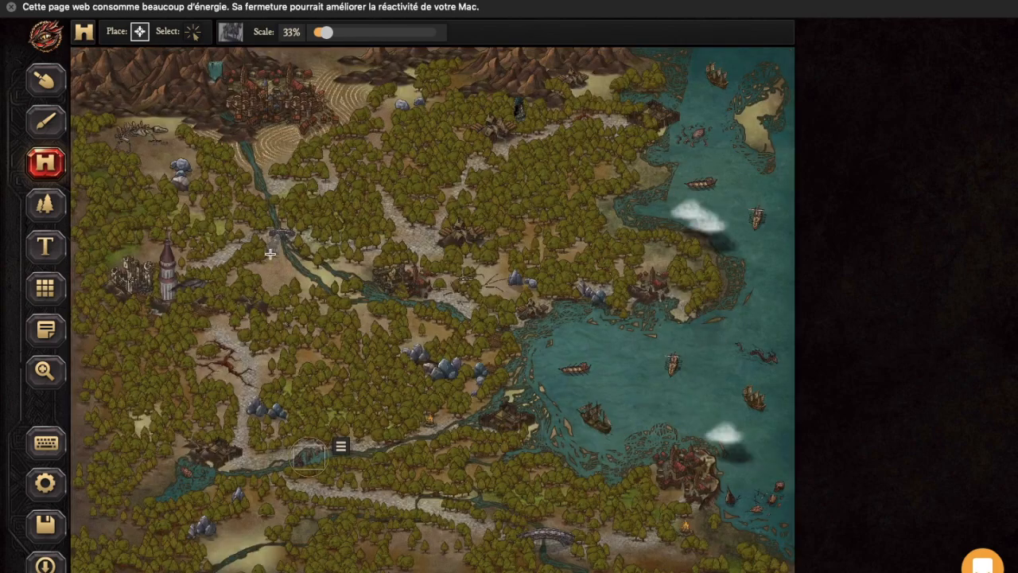
pyautogui.click(155, 475)
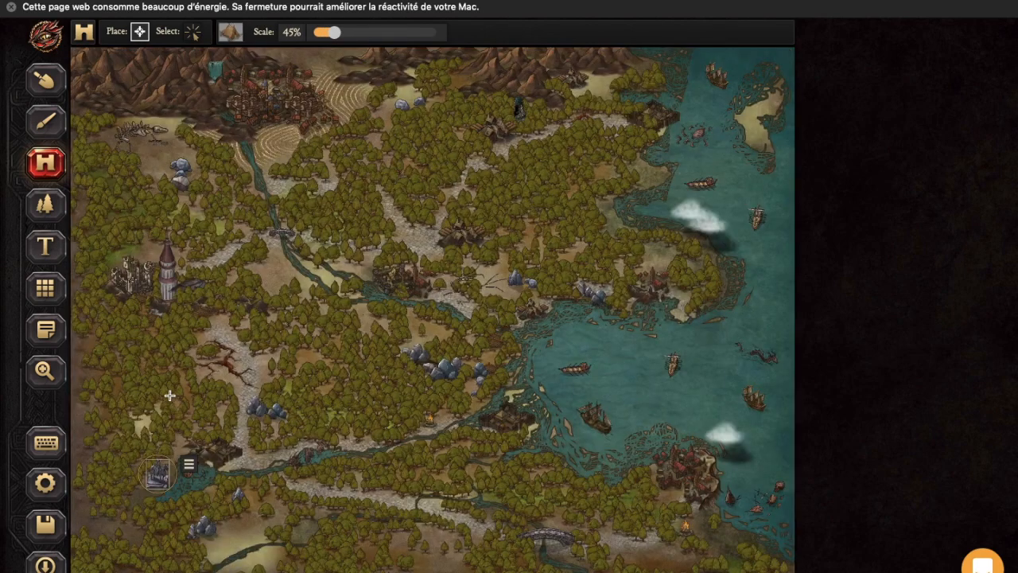
# Step: Place tents at 45% scale on the southern plain and beside the southeastern campfire, and set another smaller tent next to the southern one
pyautogui.click(431, 532)
pyautogui.click(698, 525)
pyautogui.click(230, 32)
pyautogui.click(591, 393)
pyautogui.click(402, 548)
pyautogui.moveTo(332, 32); pyautogui.dragTo(325, 32)
pyautogui.moveTo(422, 544); pyautogui.dragTo(450, 536)
# Step: Place a Tombs-01-02 stamp in the southwestern clearing north of the southern river
pyautogui.click(230, 32)
pyautogui.click(353, 444)
pyautogui.click(231, 540)
# Step: Try placing a Stone-Bridge-01-000 where the southern road crosses the small river
pyautogui.click(230, 31)
pyautogui.click(211, 308)
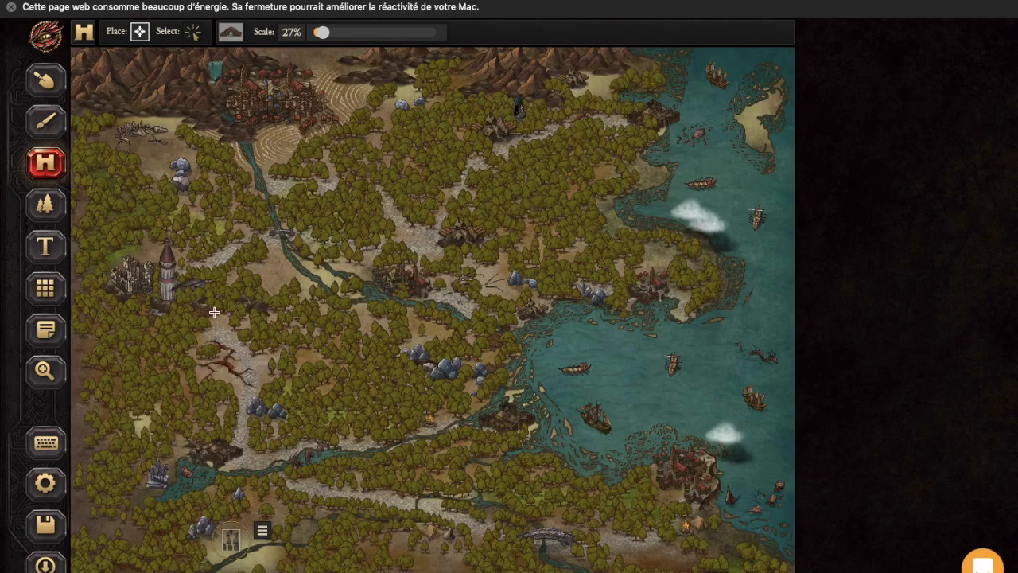
pyautogui.click(417, 505)
# Step: Place a Stone-Bridge-01-135 at 52% scale over the river just east of the southwestern lake
pyautogui.moveTo(322, 32); pyautogui.dragTo(340, 35)
pyautogui.click(231, 32)
pyautogui.click(440, 314)
pyautogui.click(261, 469)
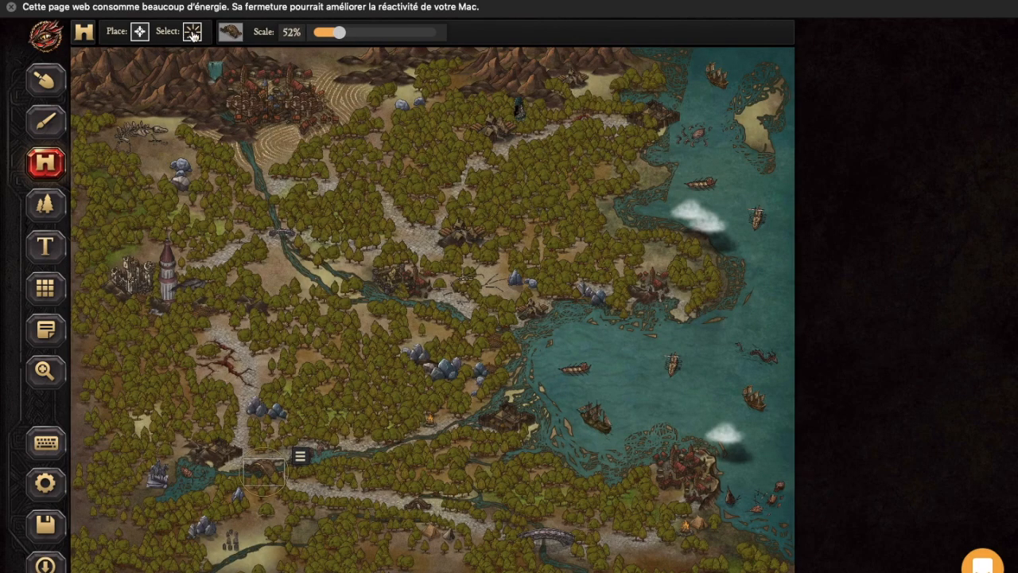
# Step: Delete the small stone bridge at the southern road's river crossing
pyautogui.click(193, 34)
pyautogui.click(268, 466)
pyautogui.click(426, 507)
pyautogui.moveTo(427, 507); pyautogui.dragTo(424, 508)
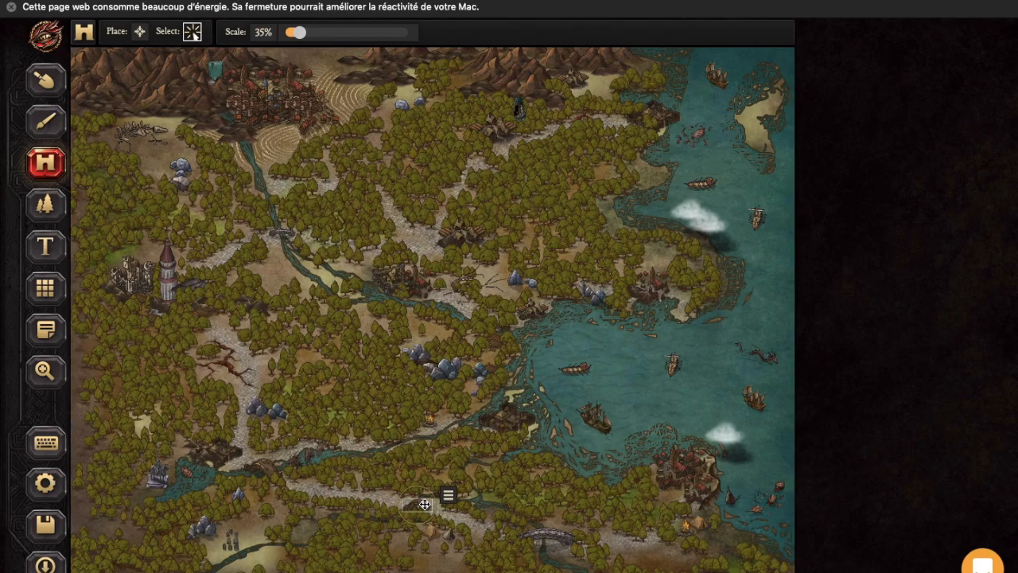
pyautogui.press('Delete')
# Step: Place a Stone-Bridge-01-135 at 52% scale where the southern road crosses the small river
pyautogui.click(140, 32)
pyautogui.click(231, 31)
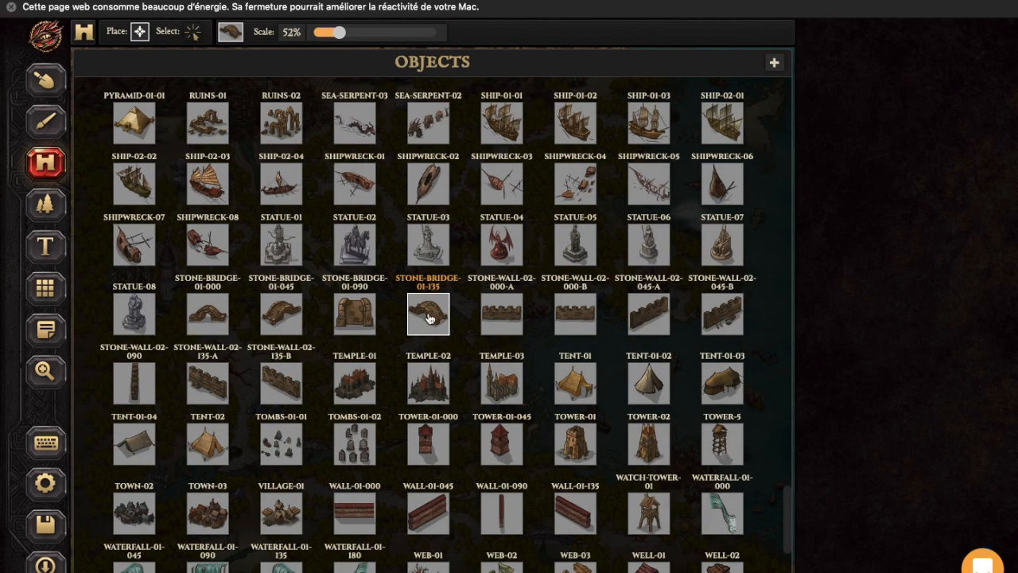
pyautogui.click(774, 63)
pyautogui.click(691, 408)
pyautogui.click(231, 33)
pyautogui.click(422, 506)
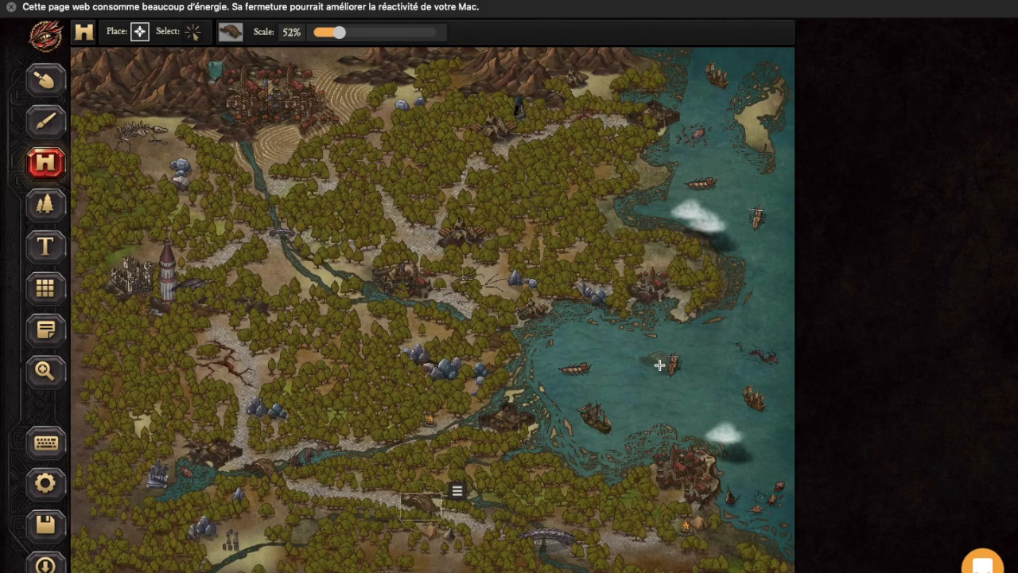
# Step: Browse the object library for another landmark and switch back to painting the foreground texture
pyautogui.click(240, 32)
pyautogui.scroll(15, 336, 472)
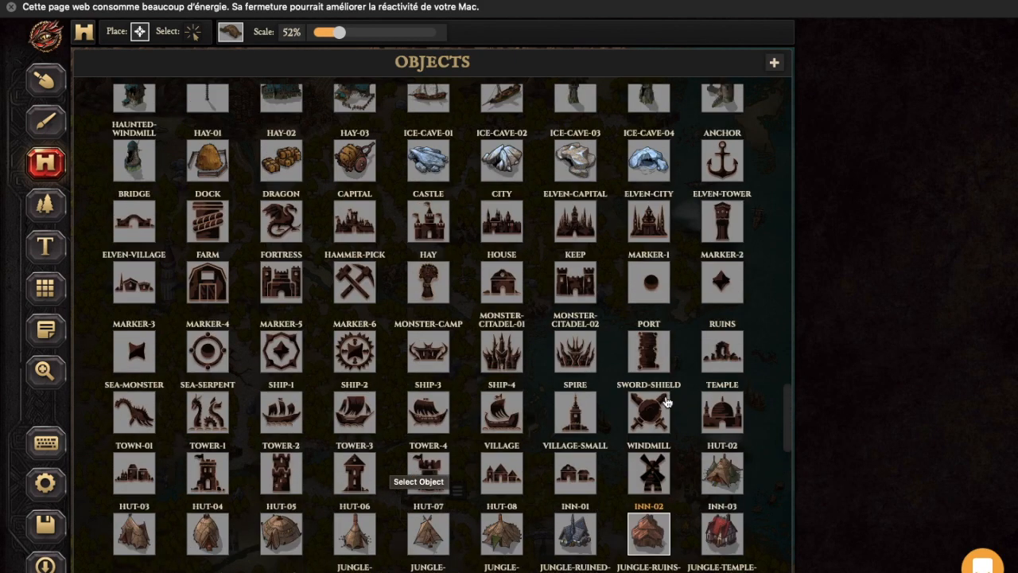
pyautogui.click(477, 399)
pyautogui.click(45, 121)
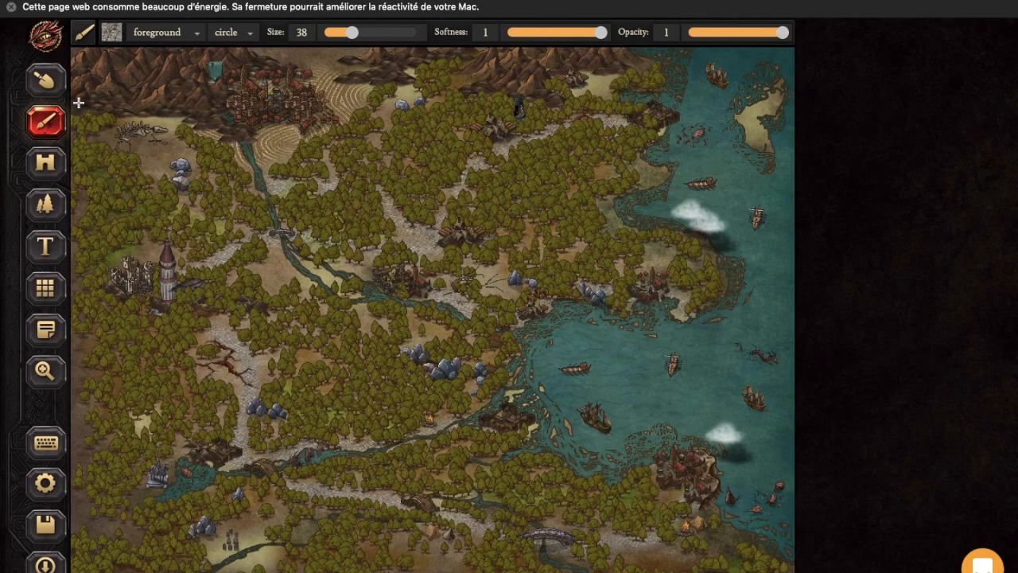